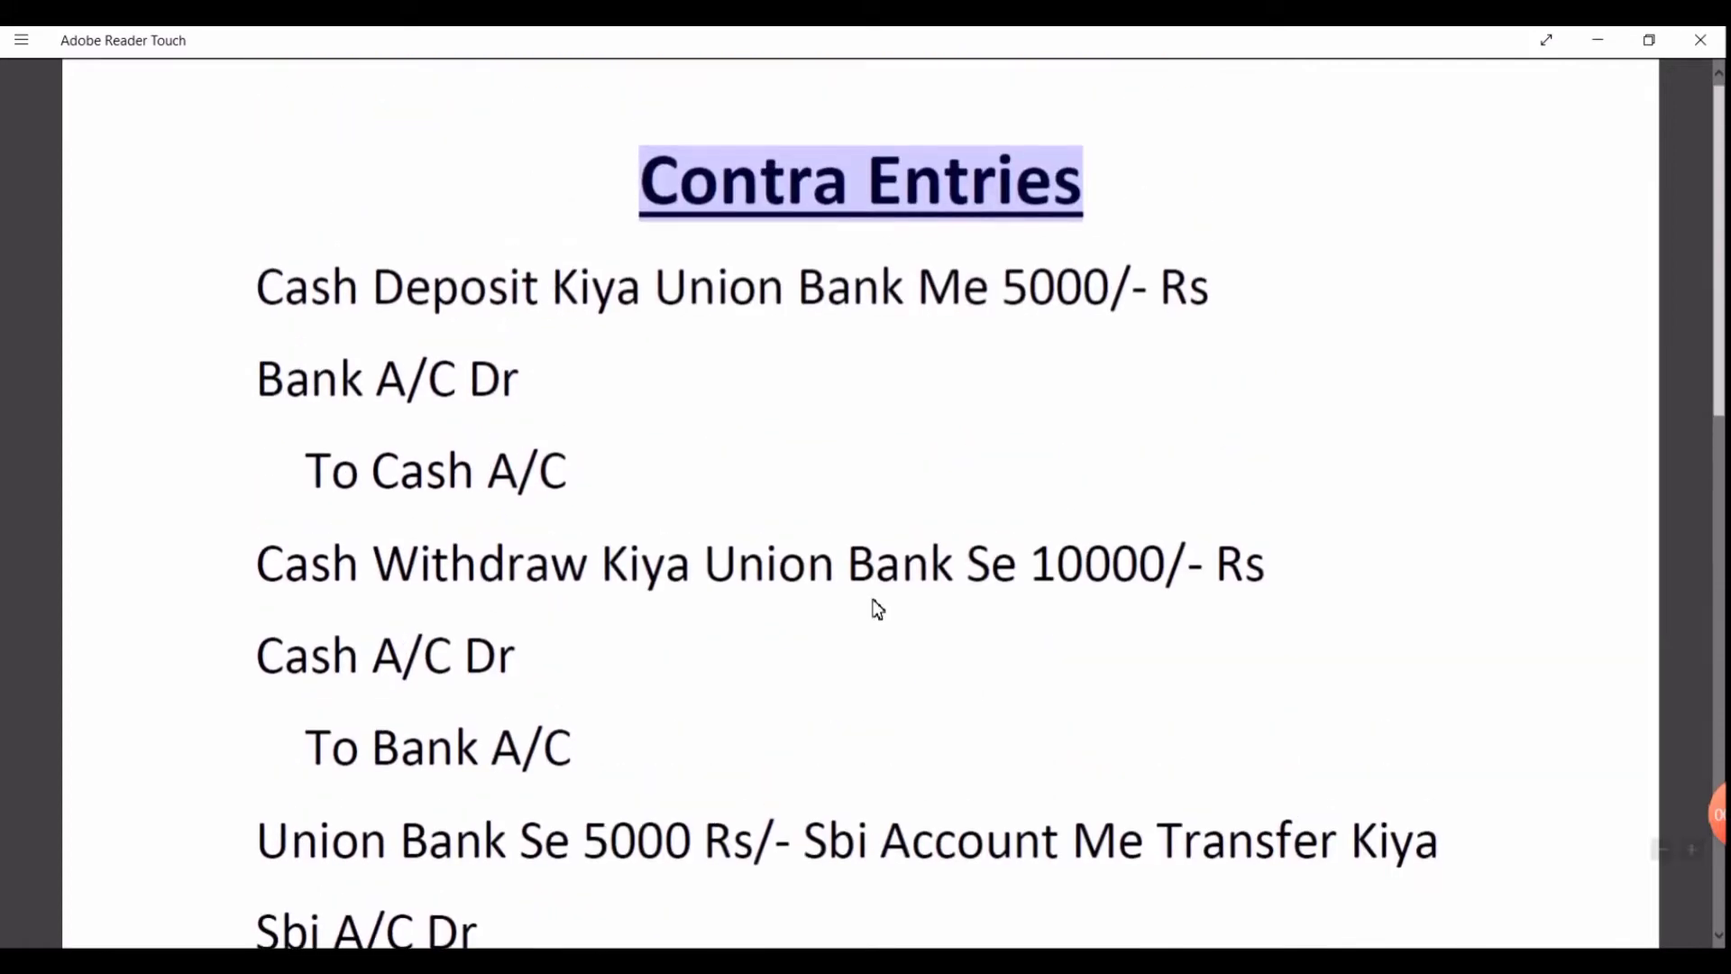
# - Switch to TallyPrime and open a new Contra voucher for entry
pyautogui.hotkey('alt', 'Tab')
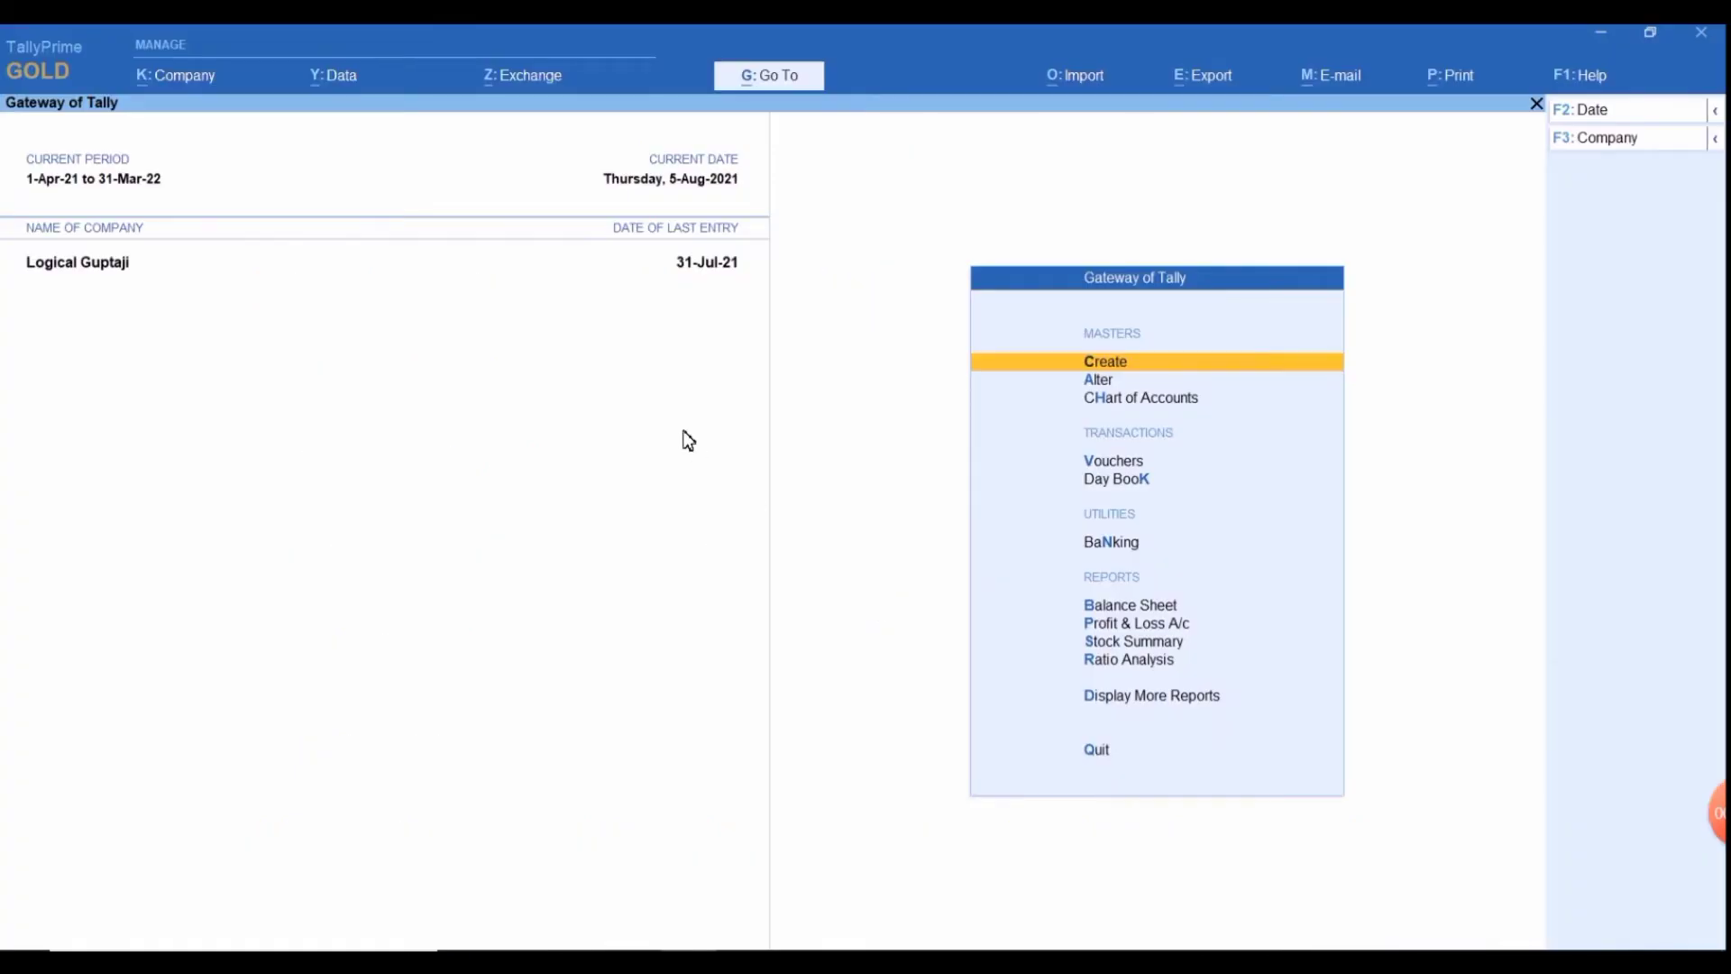
pyautogui.press('Down')
pyautogui.press('Down')
pyautogui.press('Down')
pyautogui.press('Return')
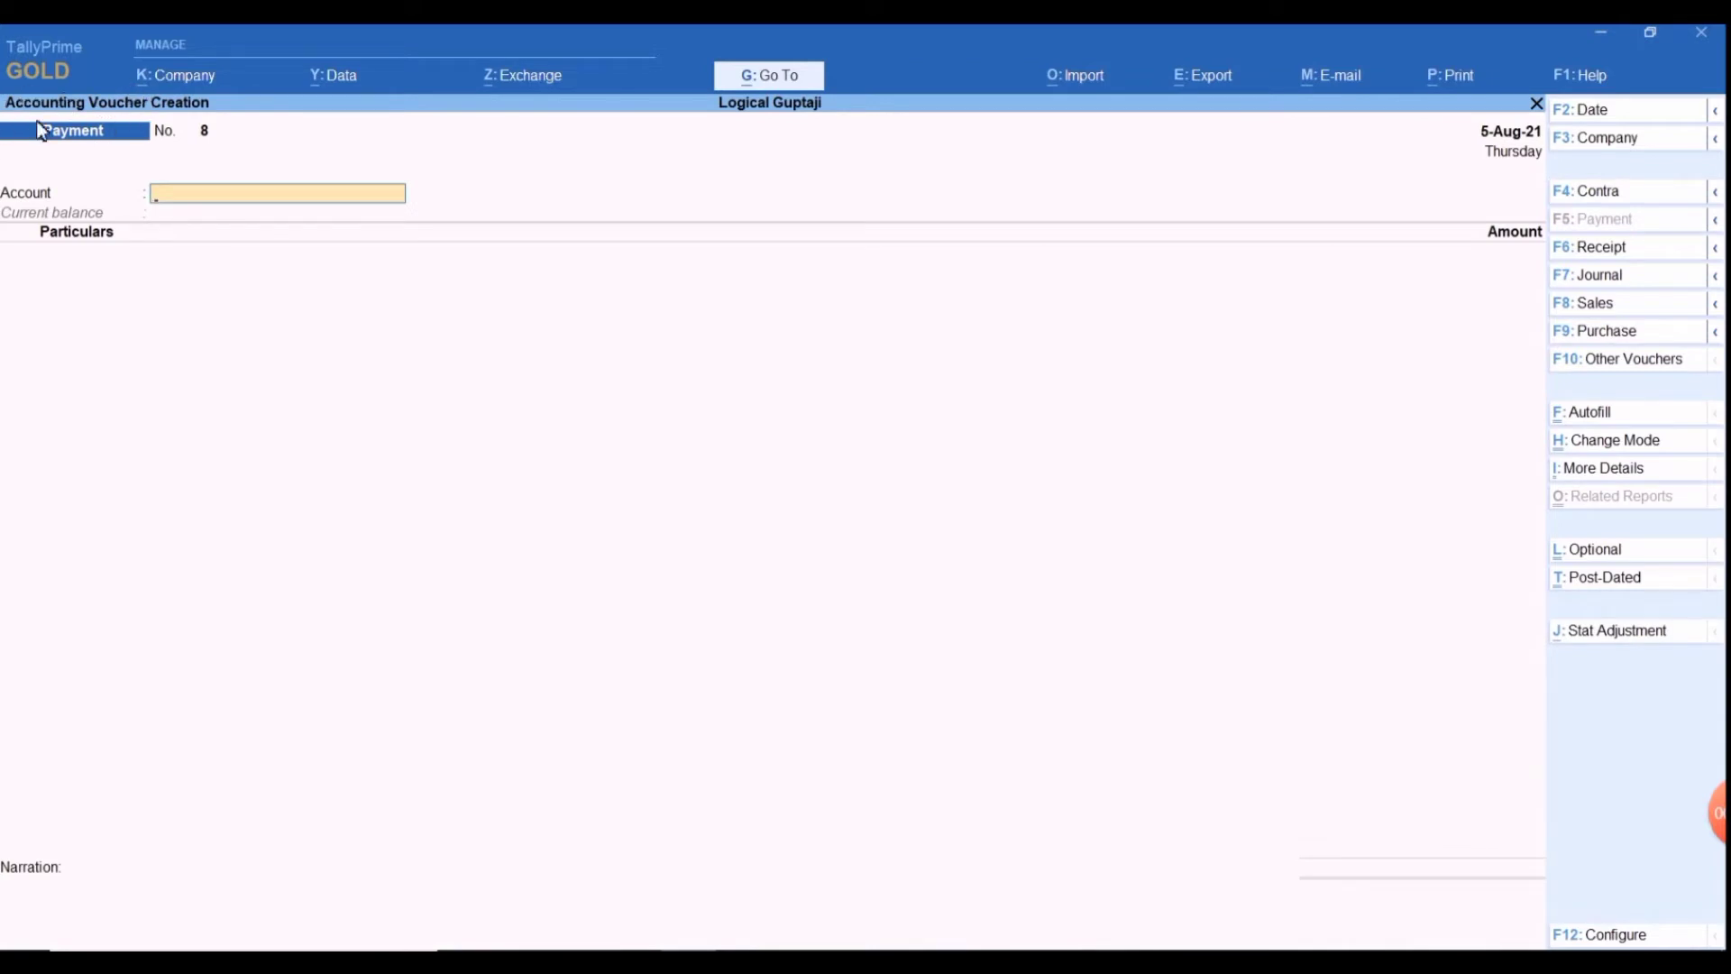
pyautogui.press('F4')
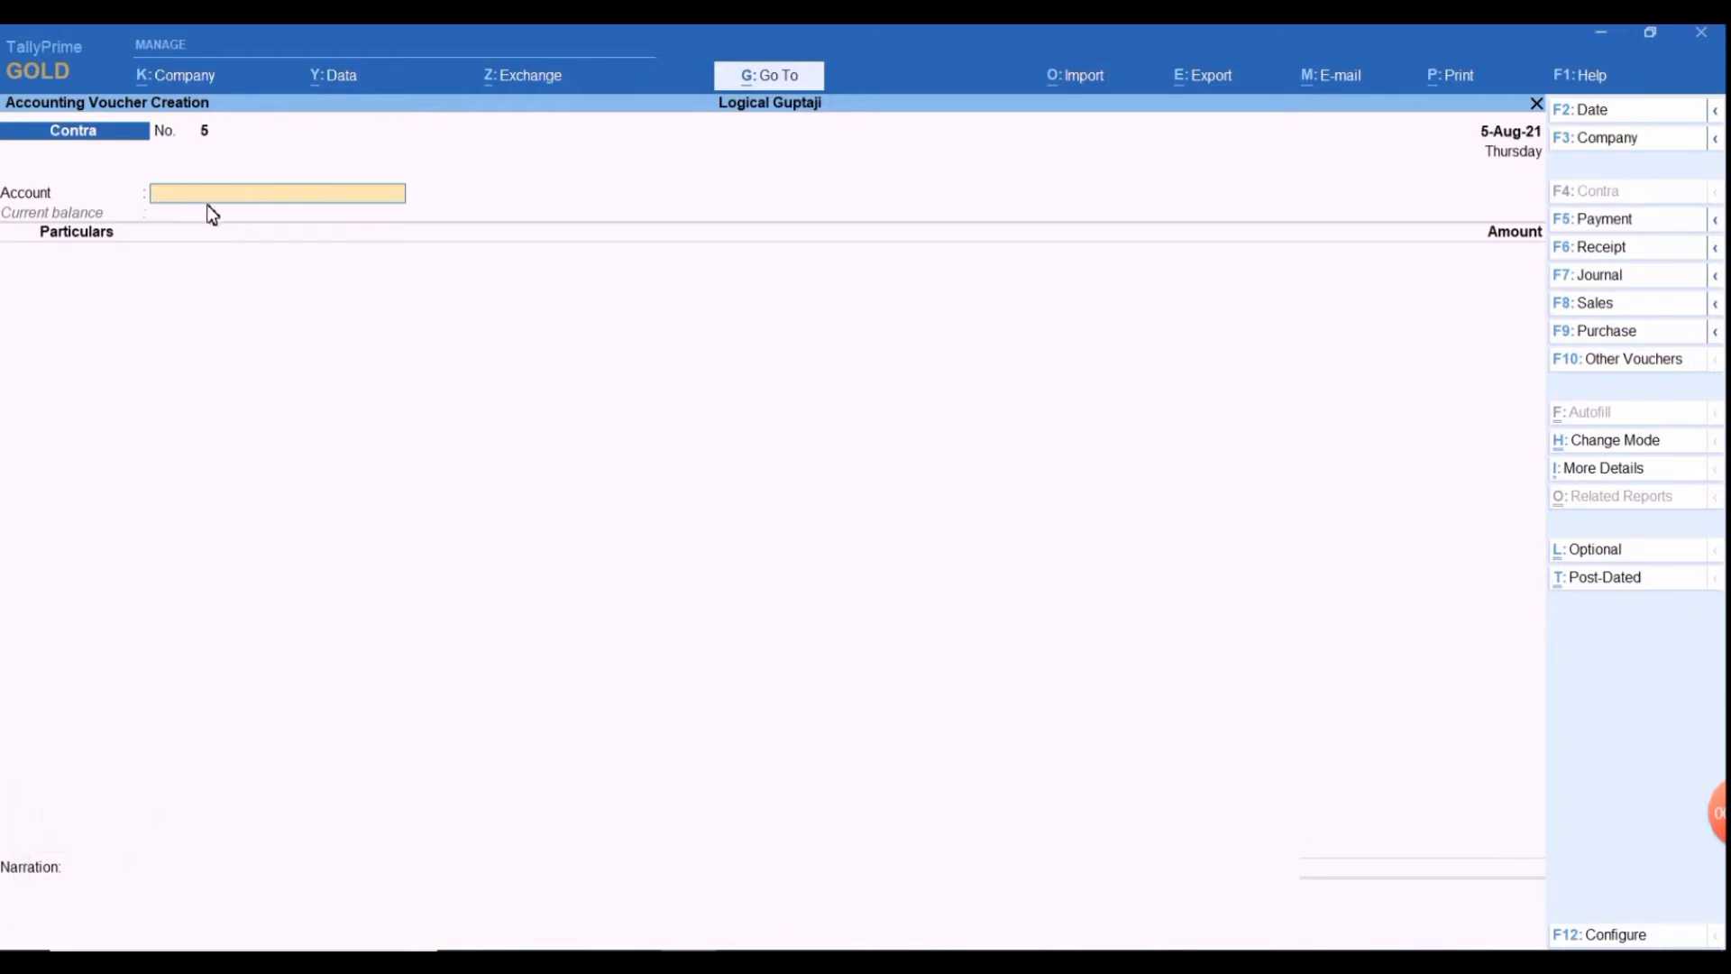
# - Consult the cash deposit entry in Adobe Reader, and set the voucher's account to Union Bank of India with Cash as the particulars
pyautogui.hotkey('alt', 'Tab')
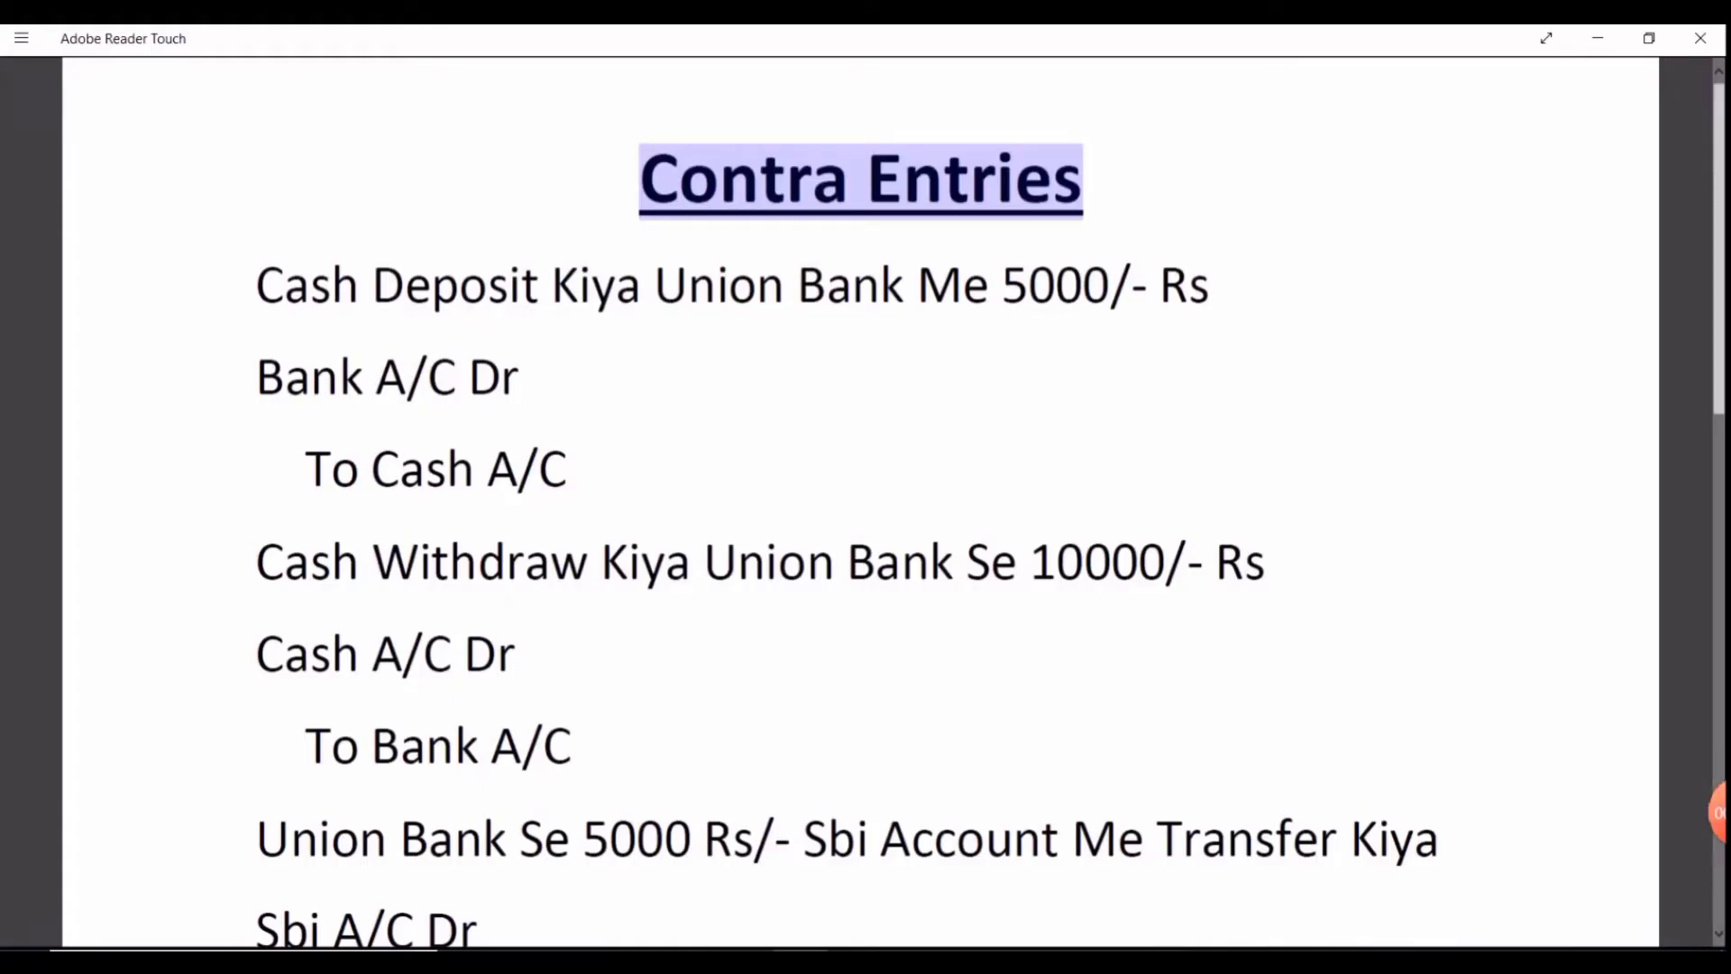
pyautogui.hotkey('alt', 'Tab')
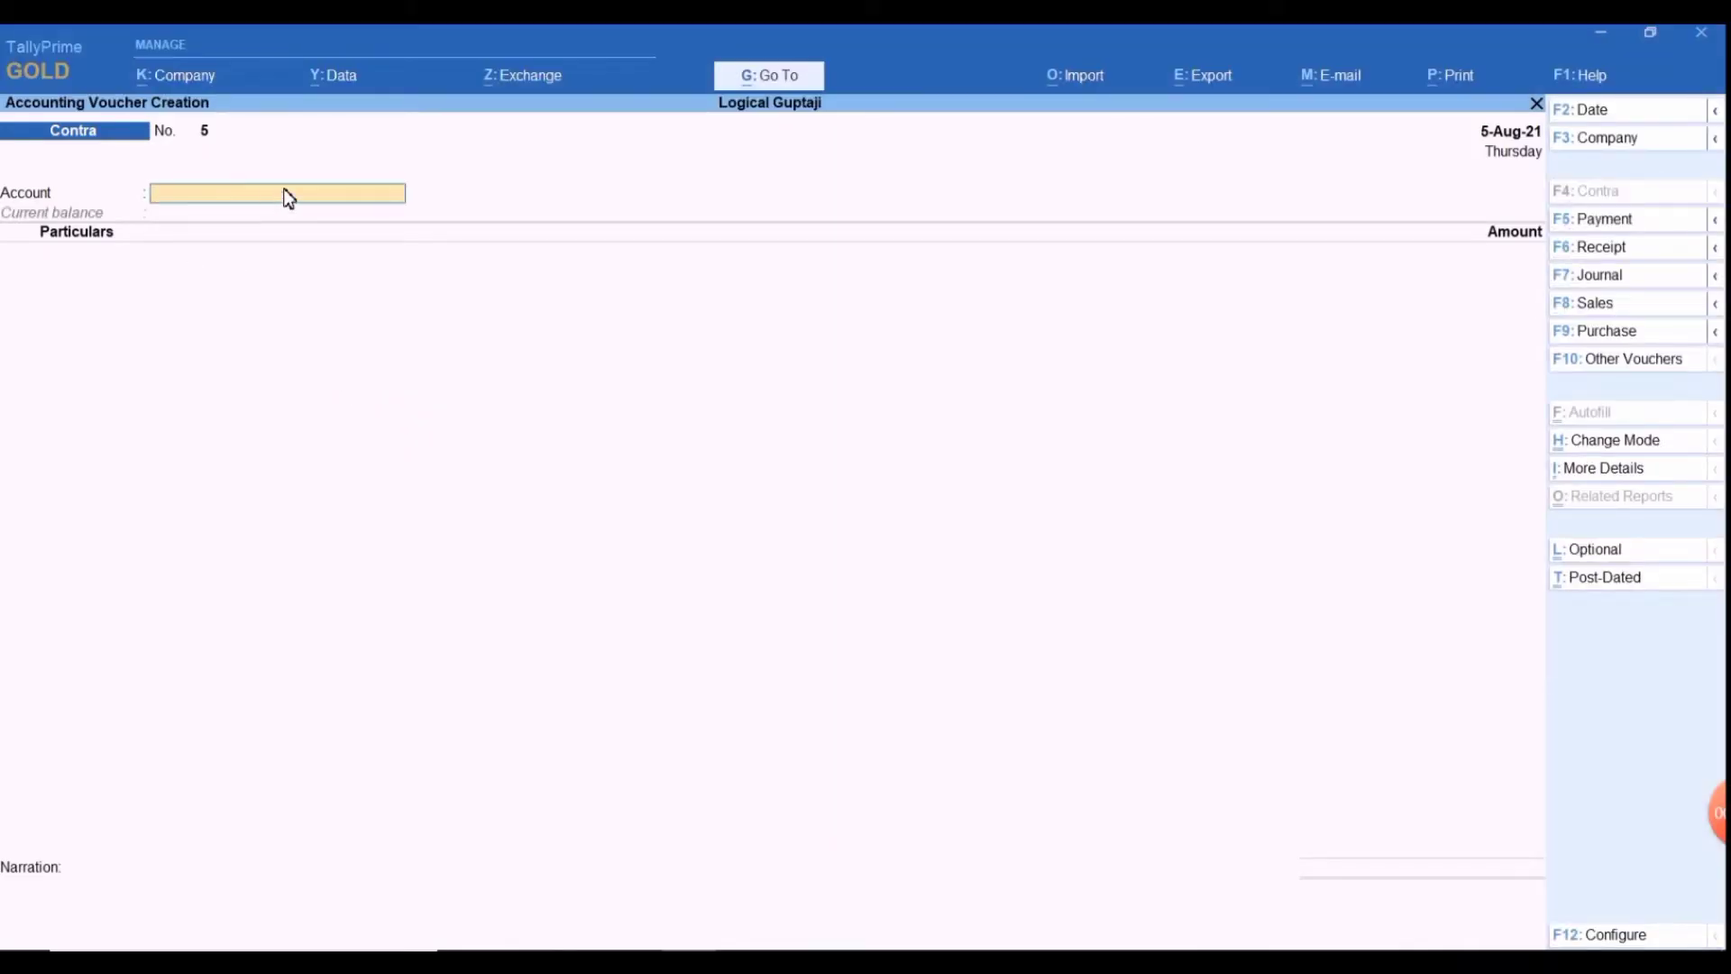
pyautogui.write('Uni')
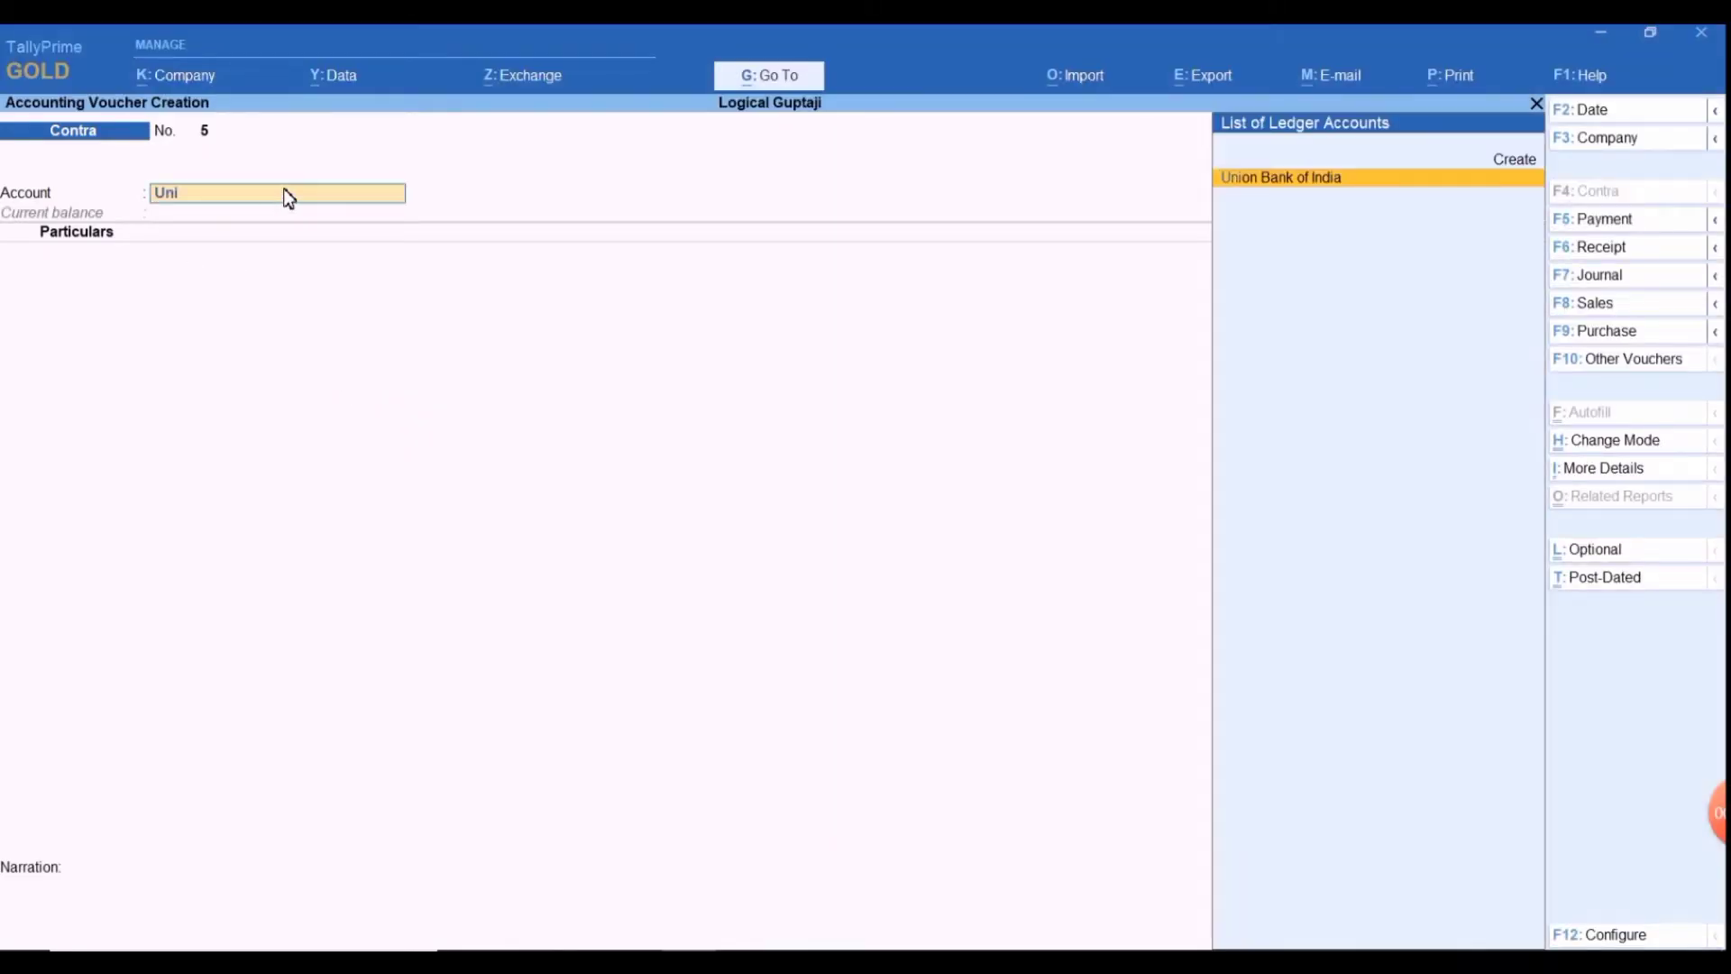
pyautogui.press('Return')
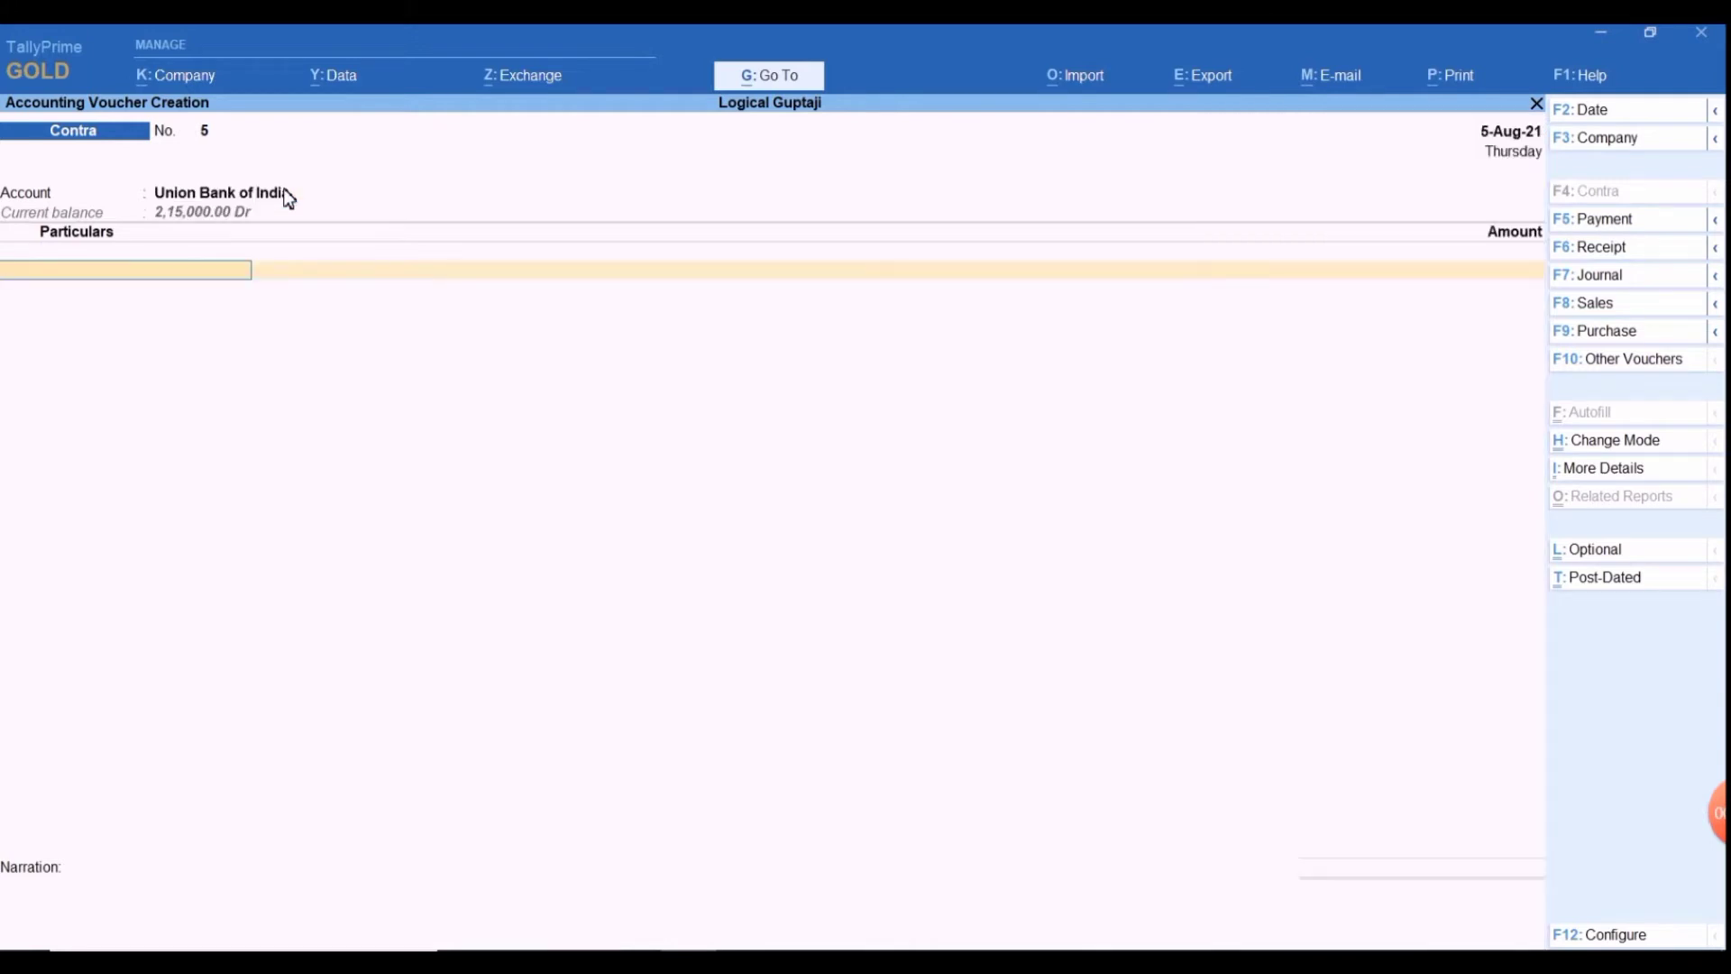
pyautogui.write('Cas')
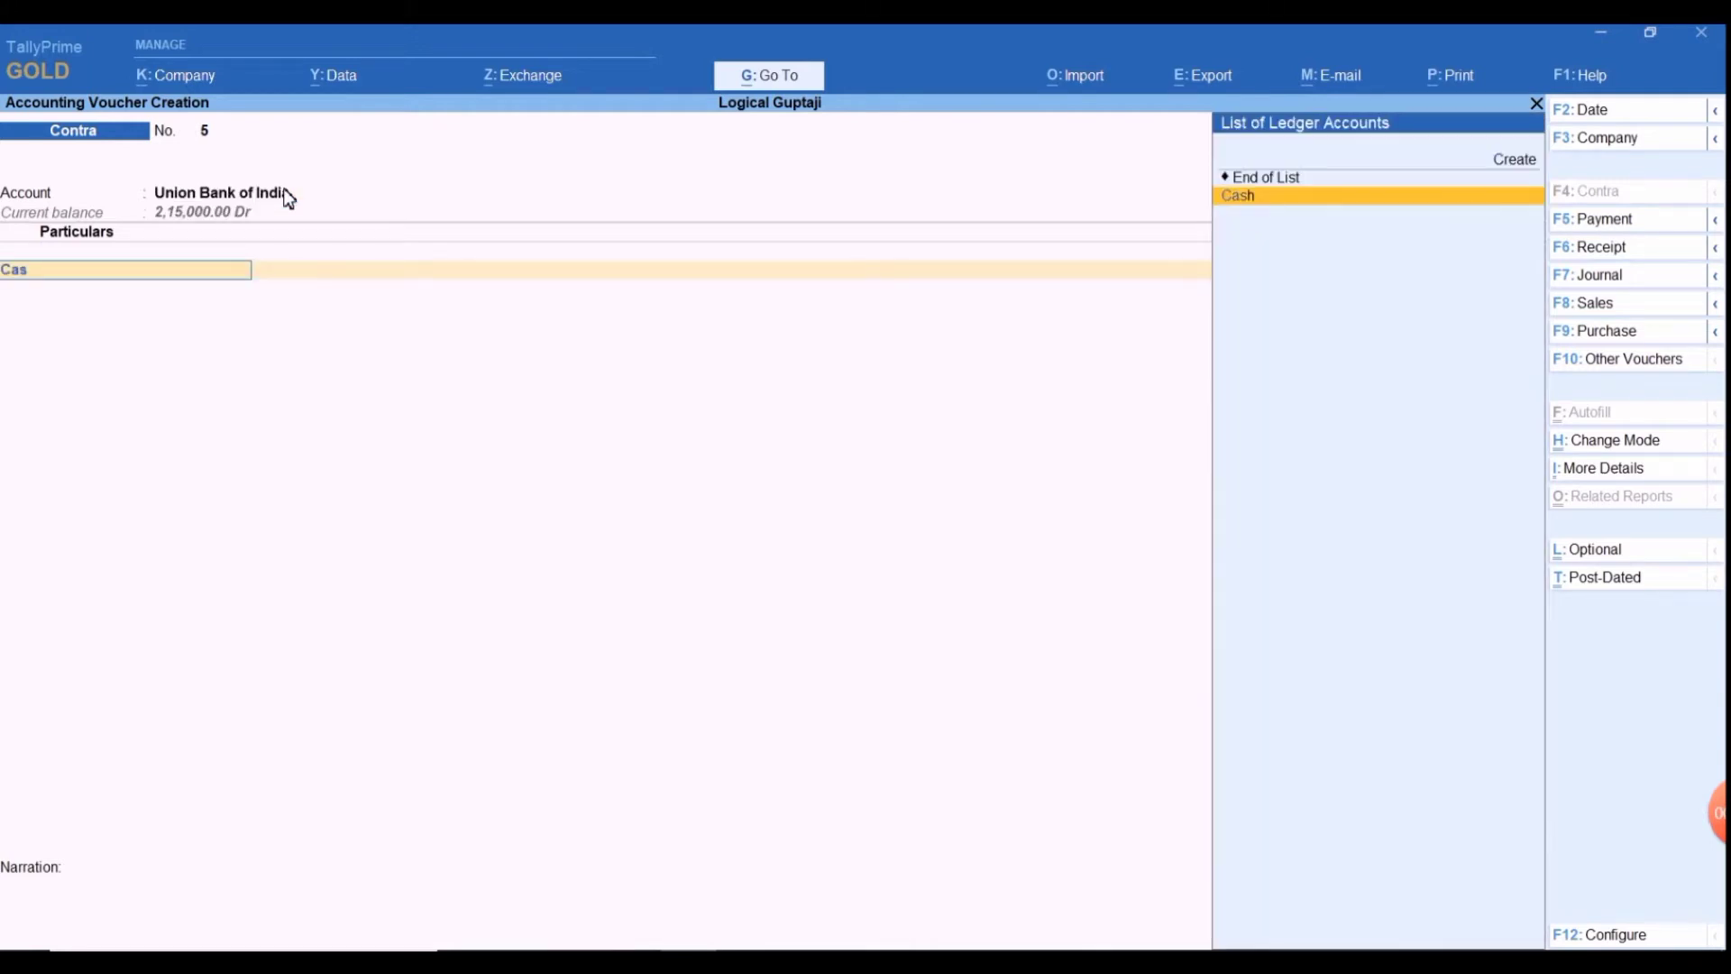
pyautogui.press('Return')
# - Check the deposit amount in the Contra Entries PDF in Adobe Reader and enter 5000 for Cash in the TallyPrime voucher
pyautogui.hotkey('alt', 'Tab')
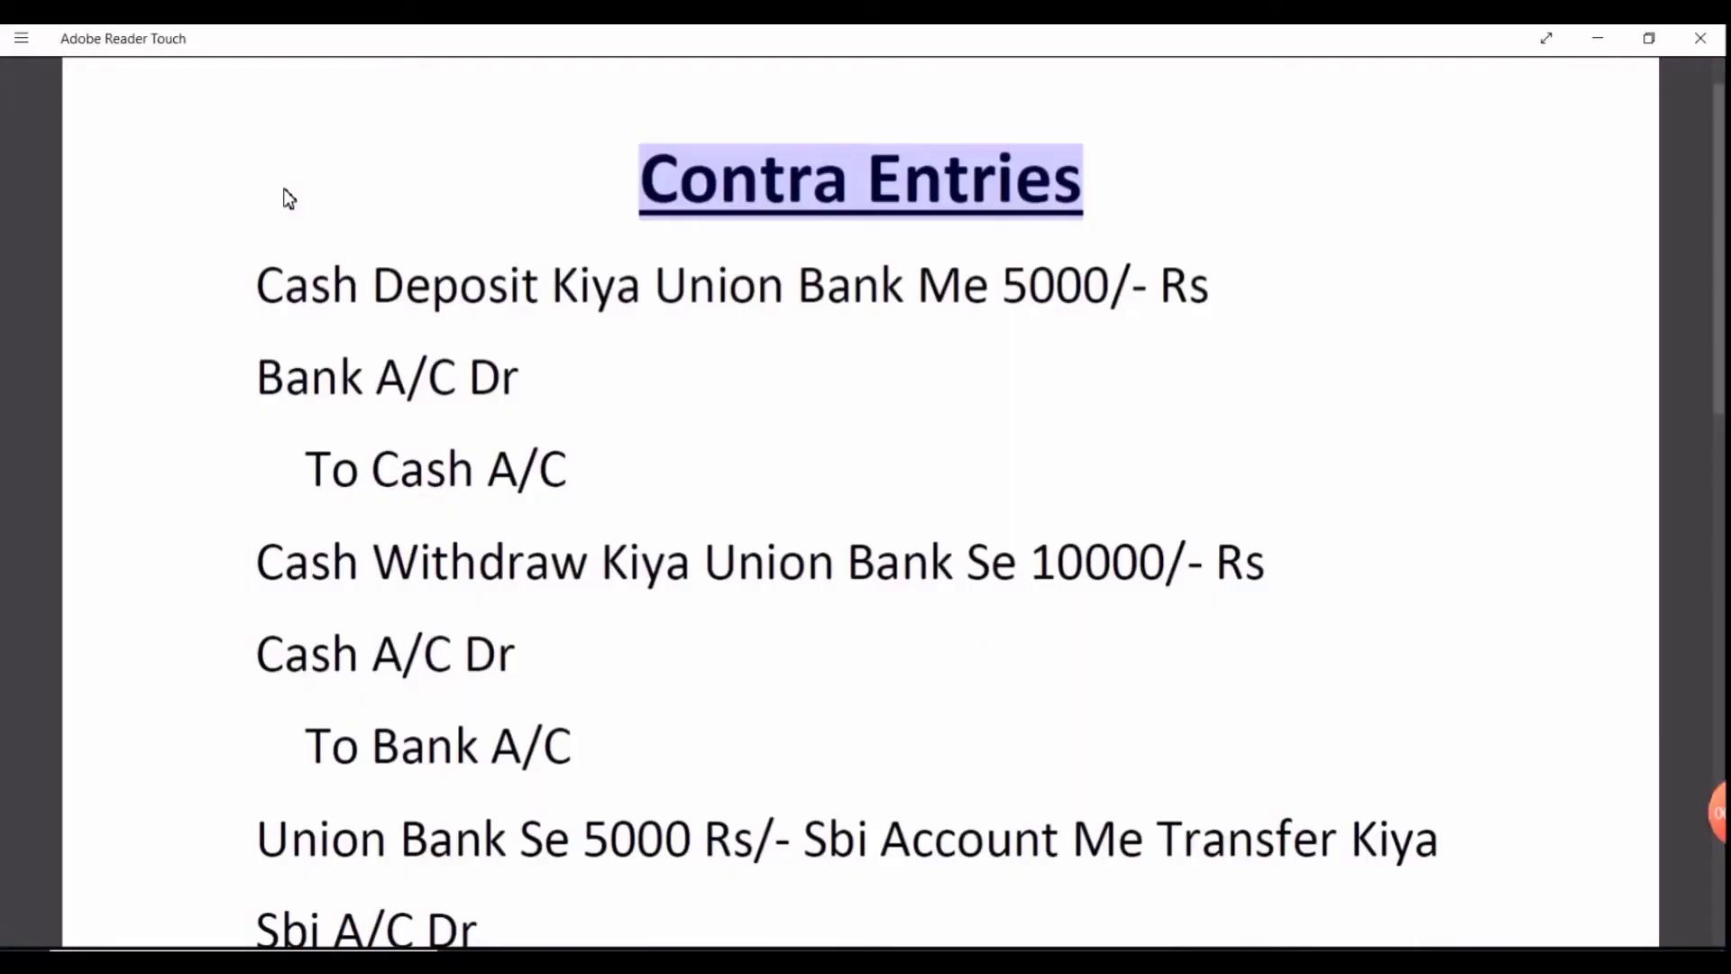
pyautogui.hotkey('alt', 'Tab')
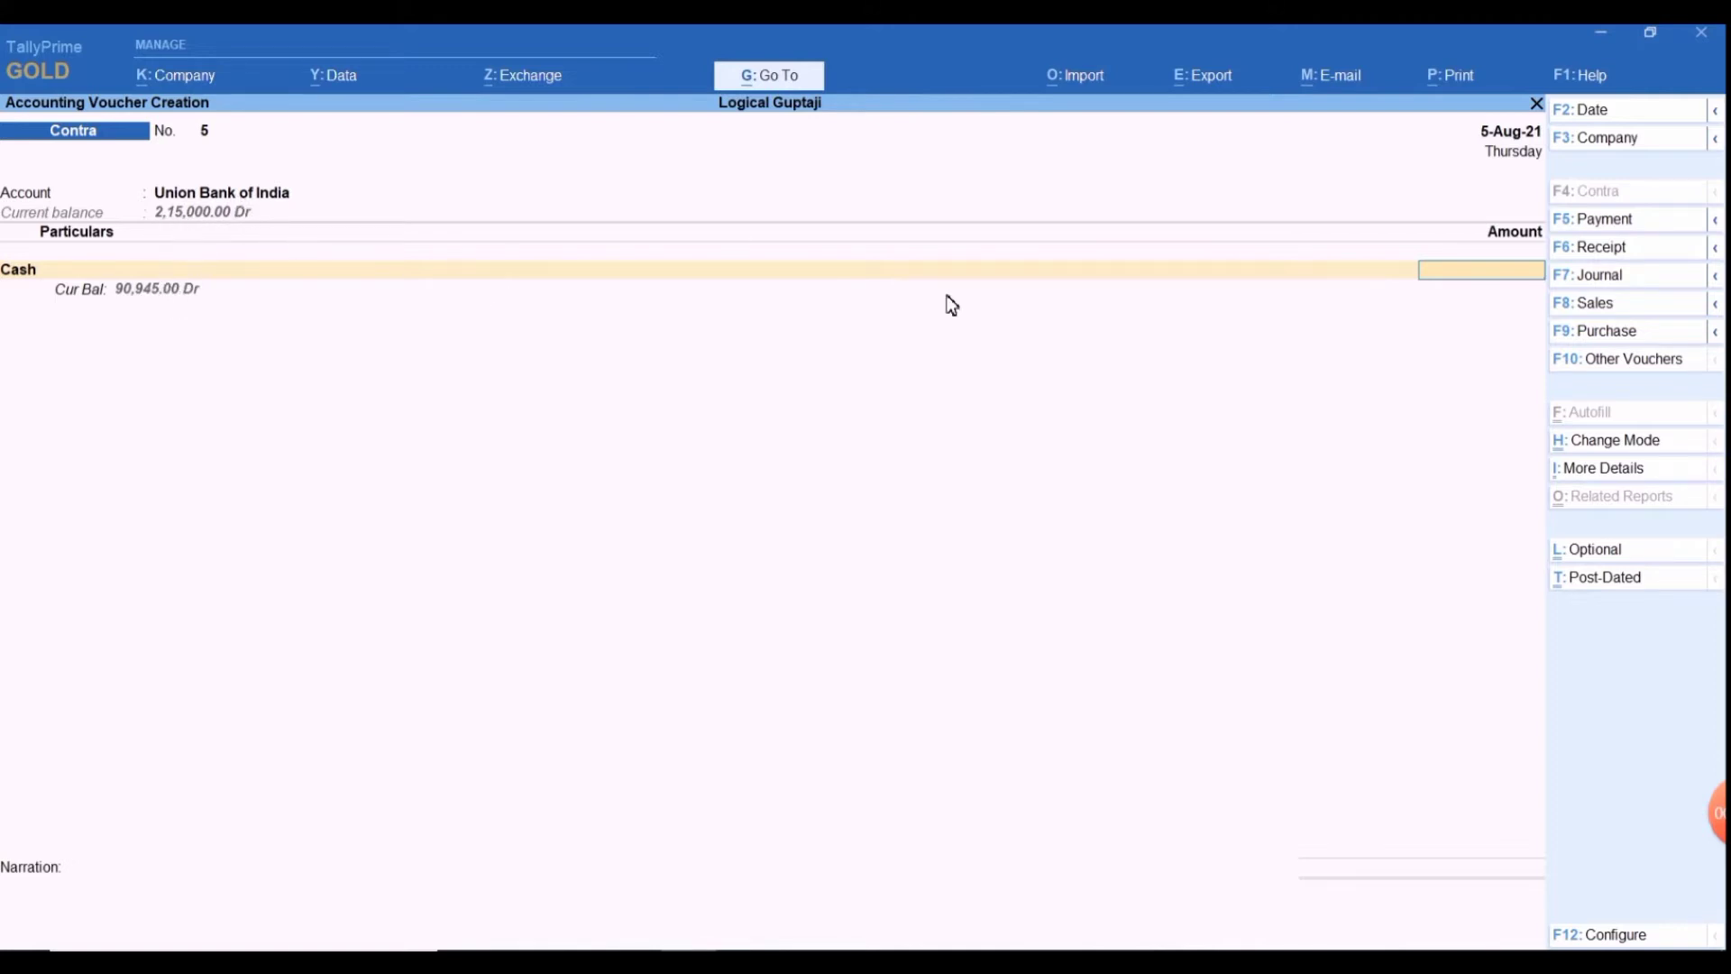
pyautogui.write('5000')
pyautogui.press('Return')
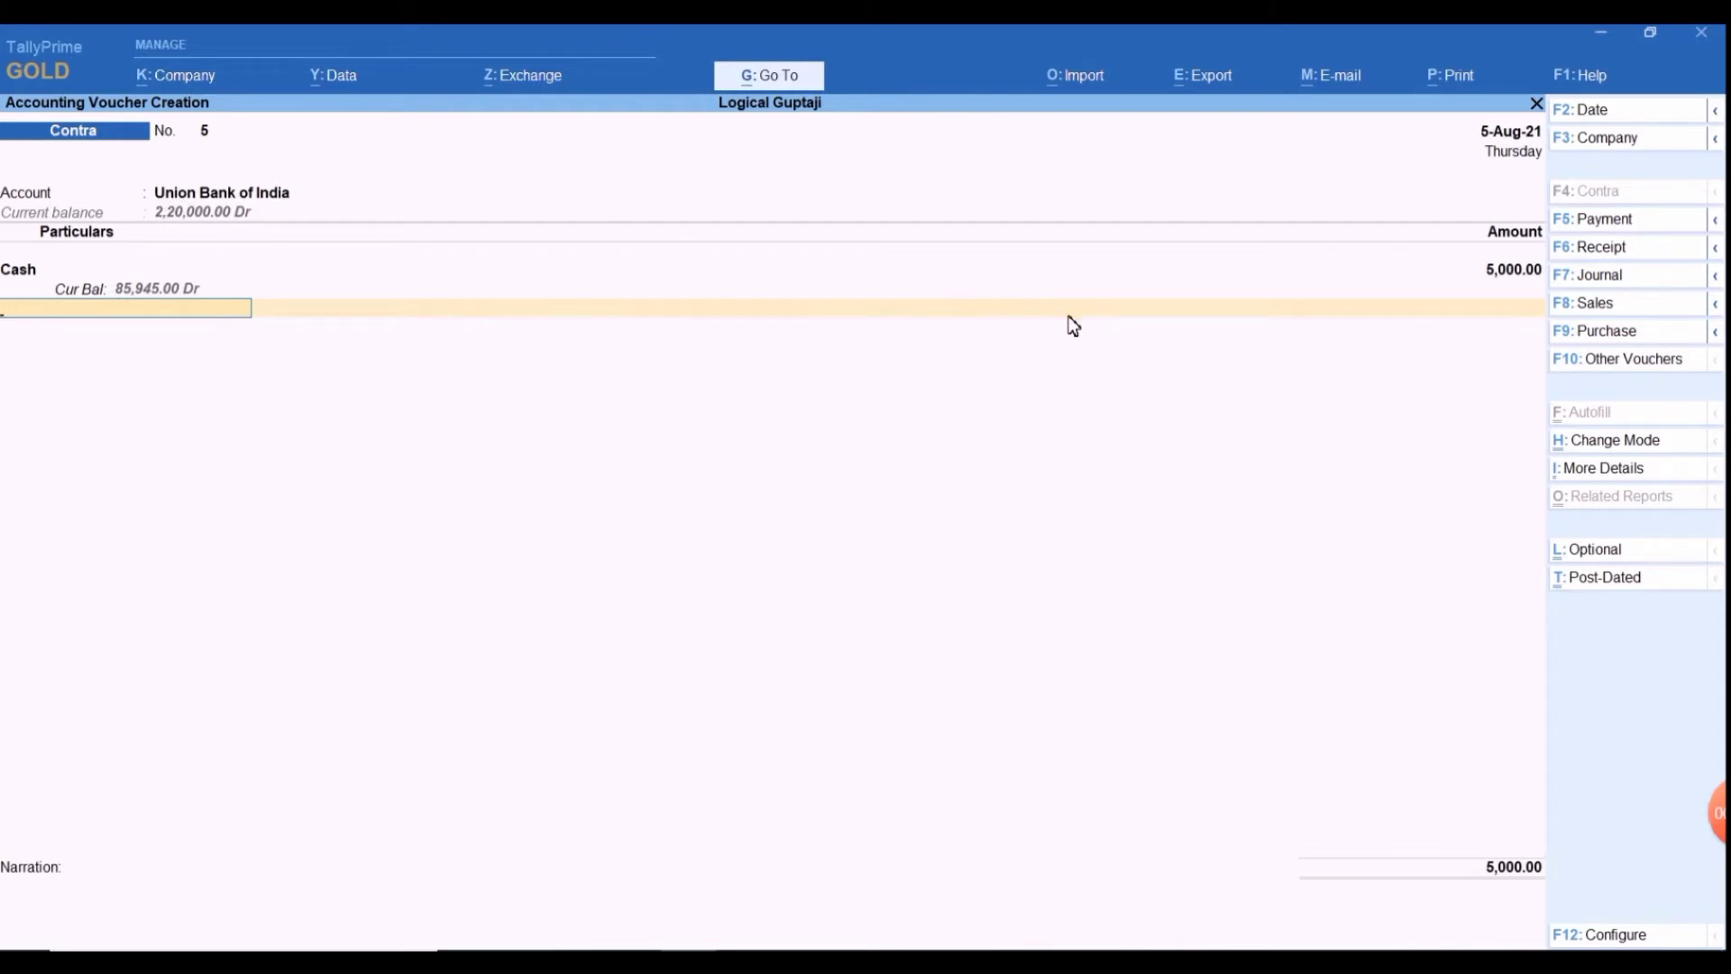
# - Finish the voucher's particulars, accept the 5,000 cash bank allocation, and leave all cash denominations blank
pyautogui.press('Return')
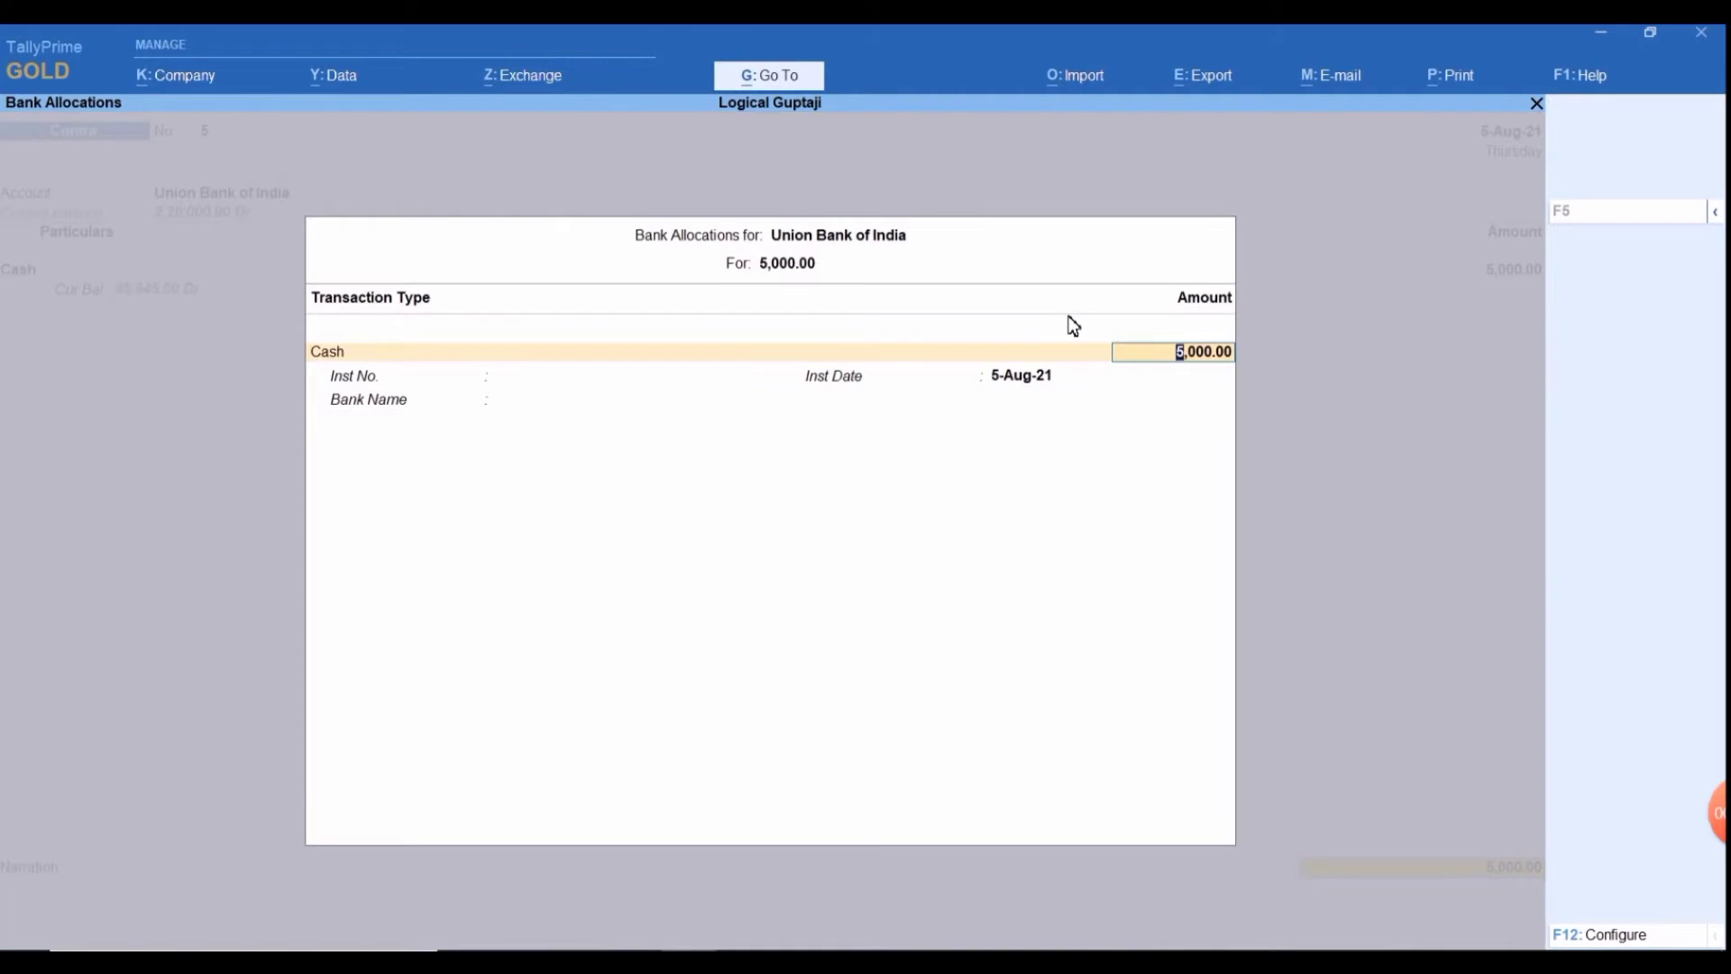
pyautogui.press('Return')
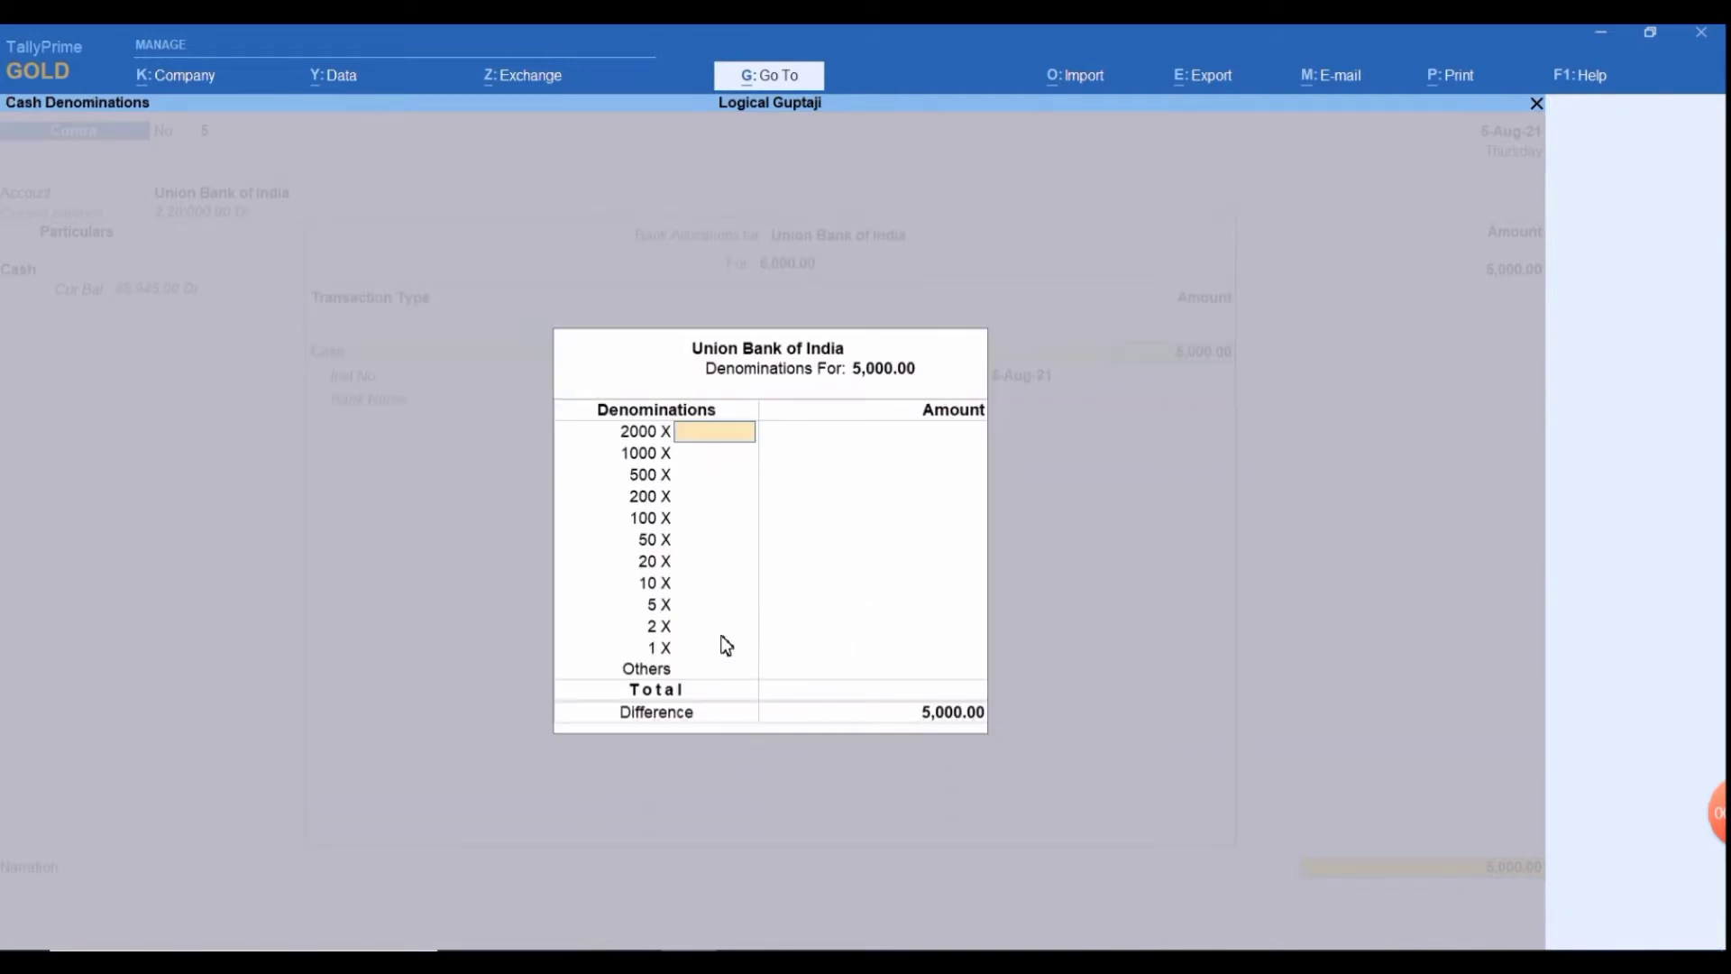
pyautogui.press('Return')
pyautogui.press('Return')
pyautogui.press('Return')
pyautogui.press('Return')
pyautogui.press('Return')
pyautogui.press('Return')
pyautogui.press('Return')
pyautogui.press('Return')
pyautogui.press('Return')
pyautogui.press('Return')
pyautogui.press('Return')
pyautogui.press('Return')
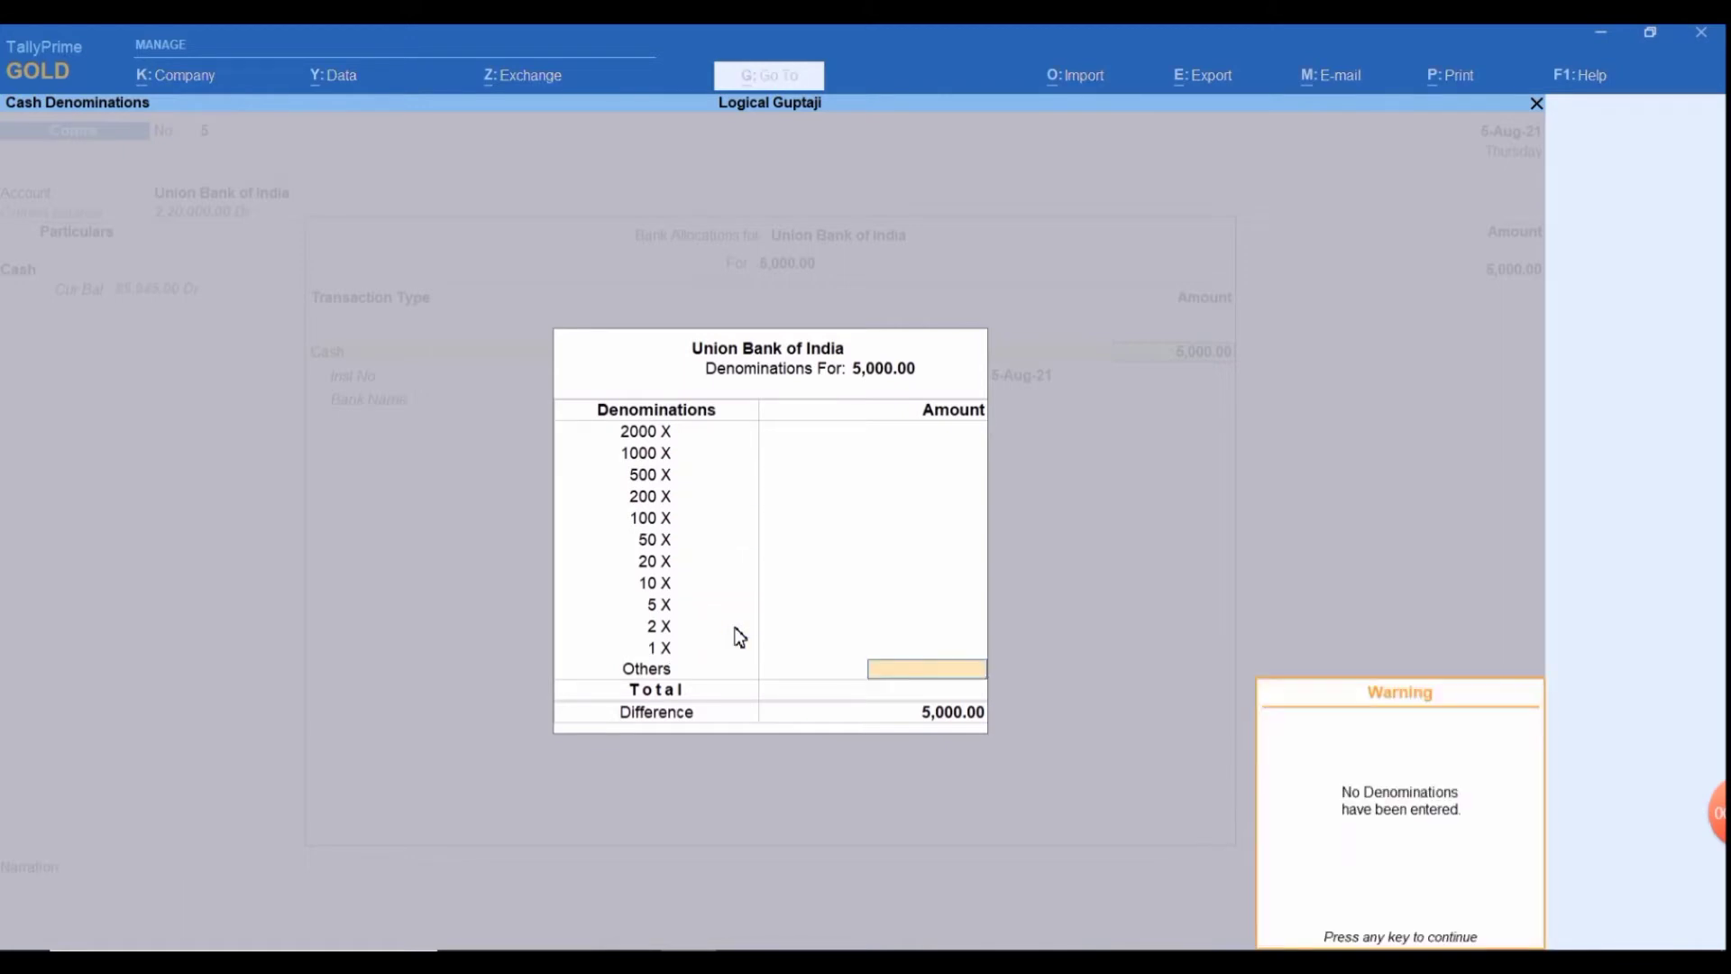
pyautogui.press('Return')
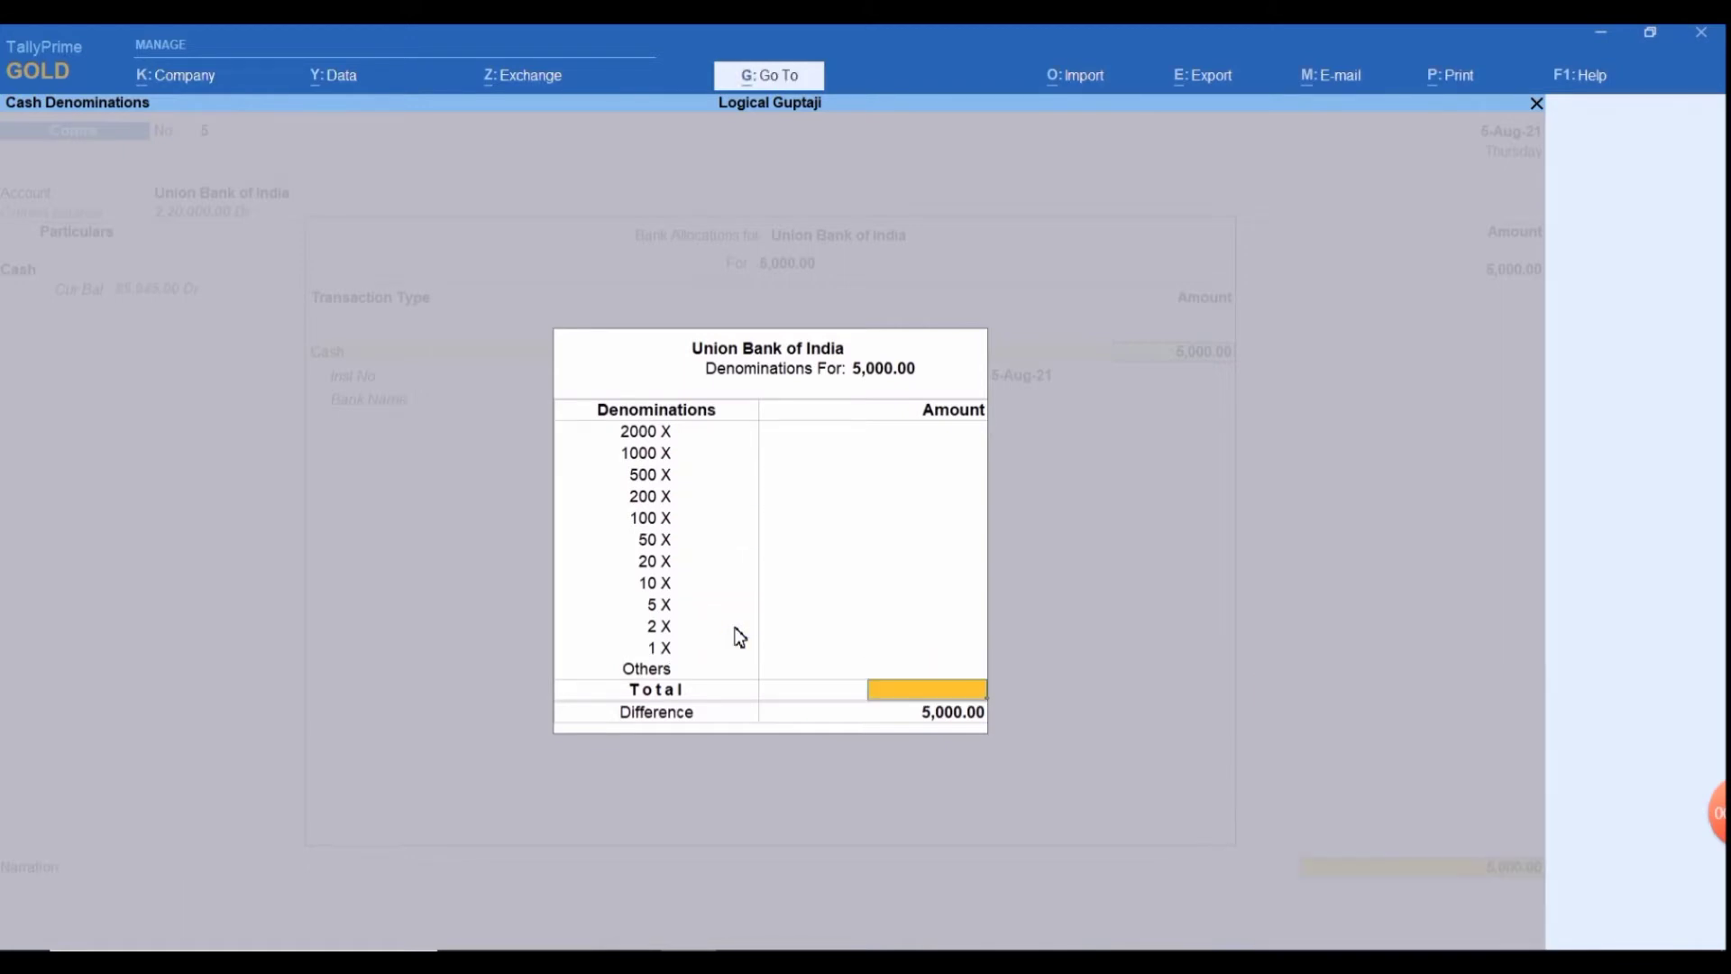
pyautogui.press('Return')
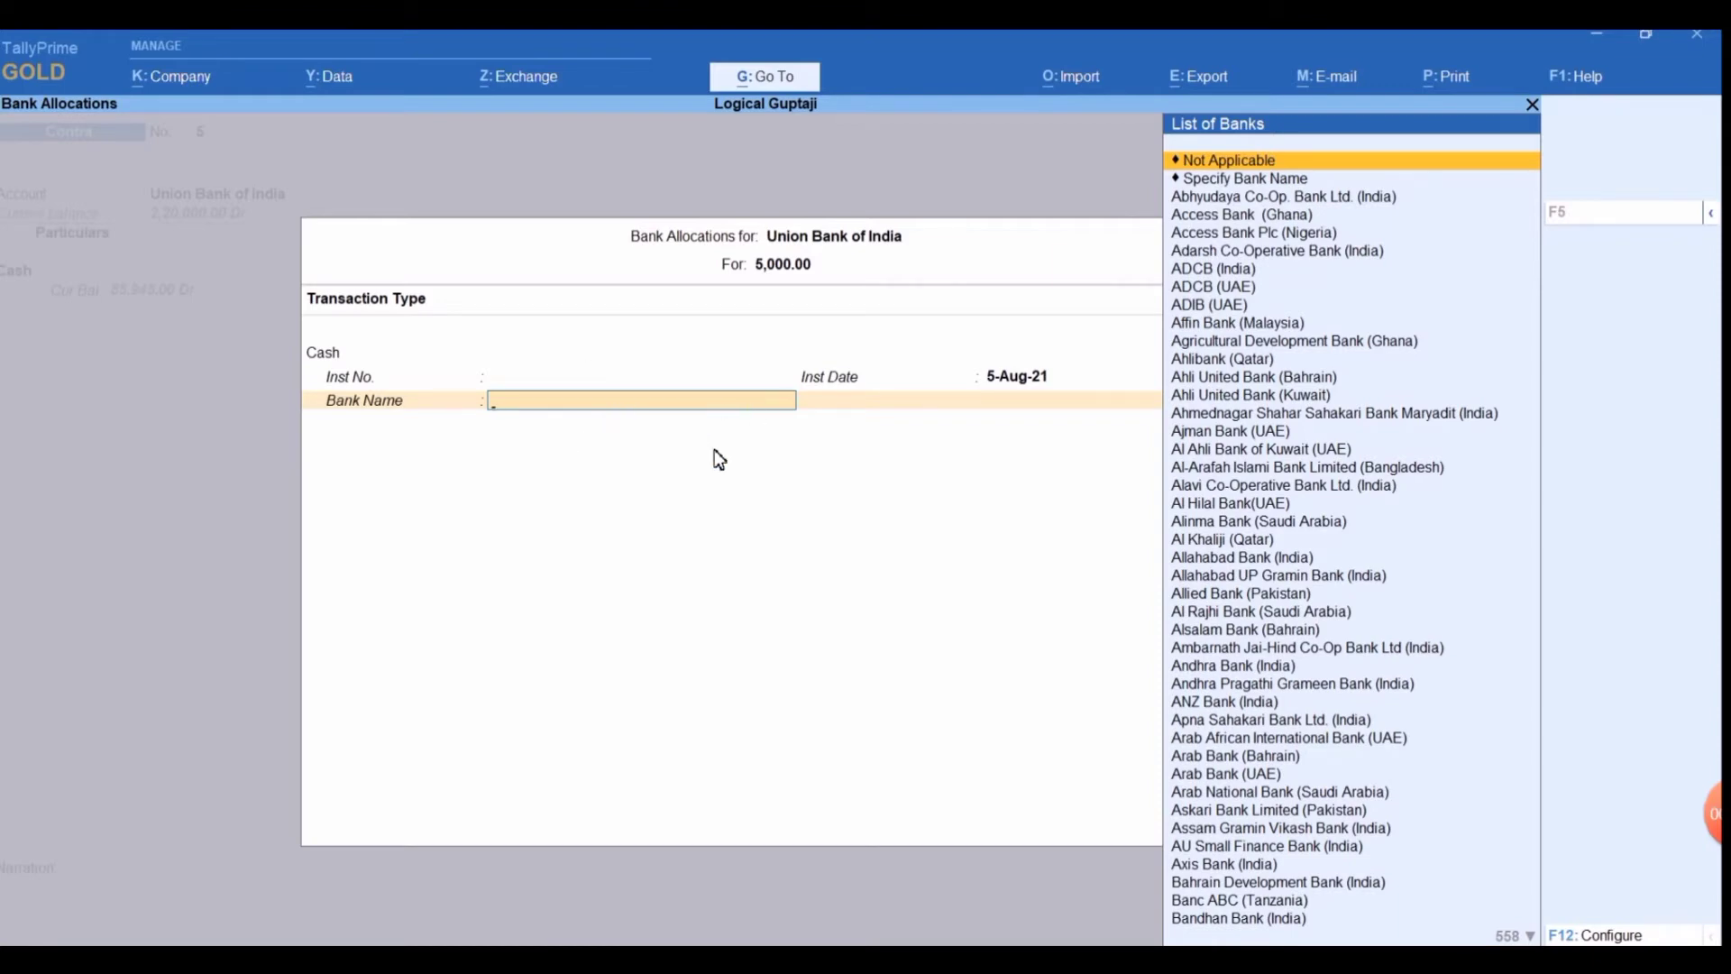
# - Set the bank name in the cash allocation to Union Bank of India (India)
pyautogui.write('Union')
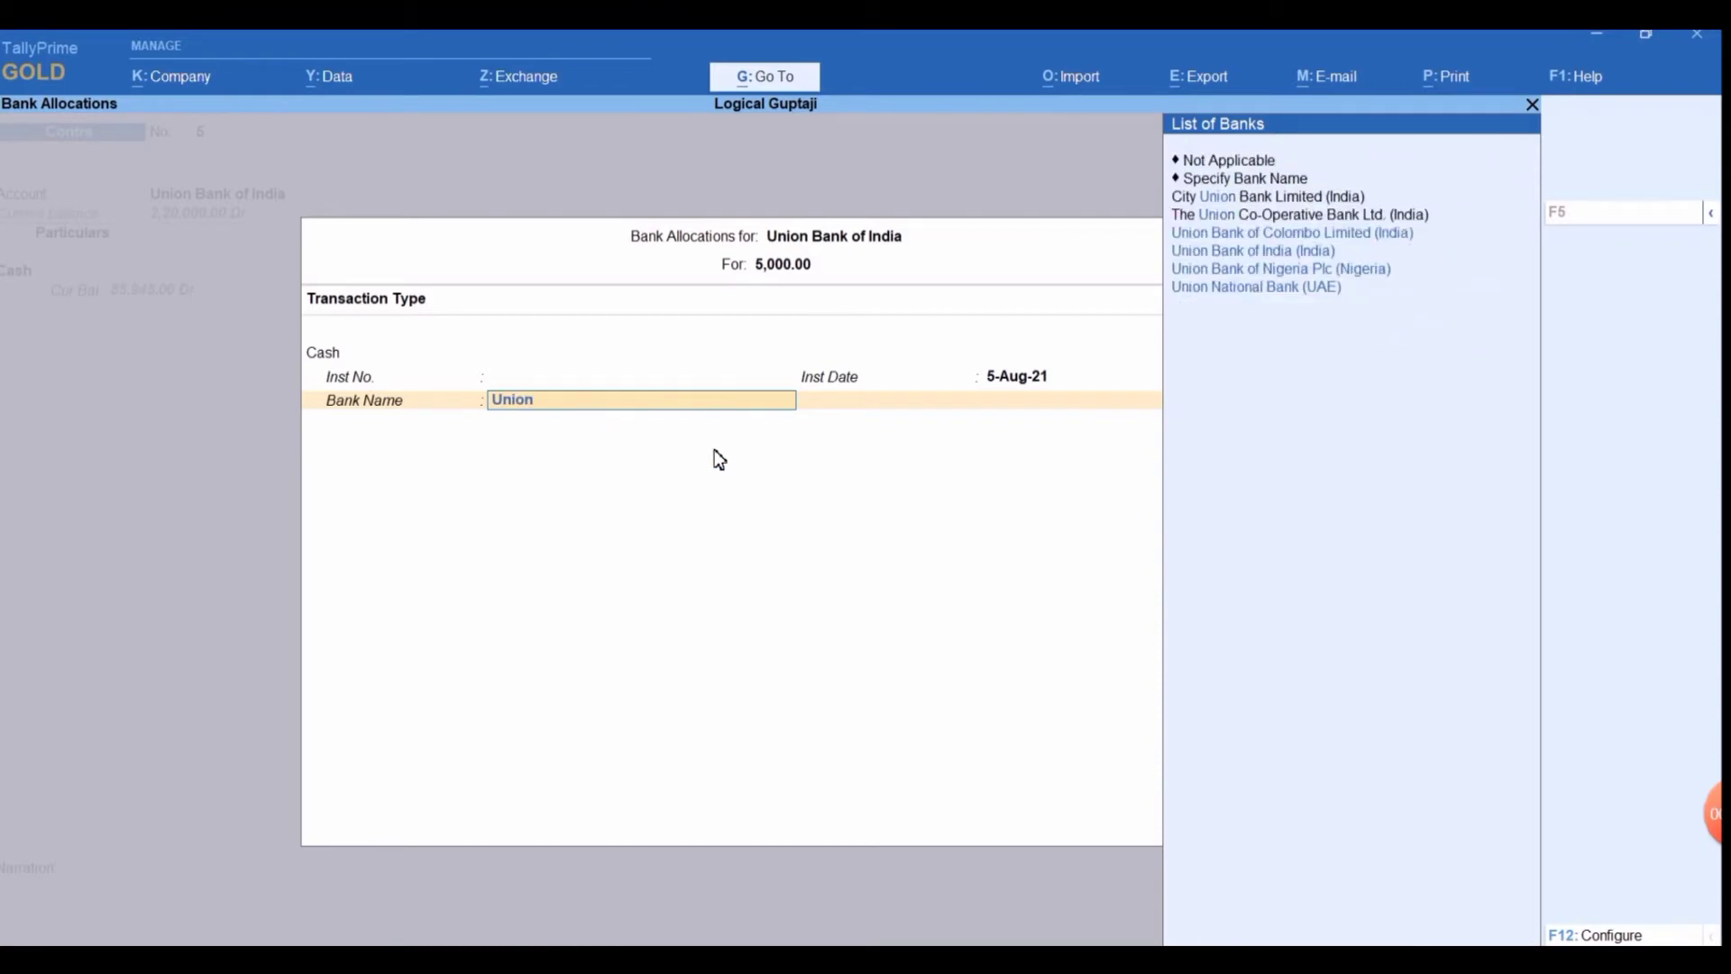
pyautogui.press('Down')
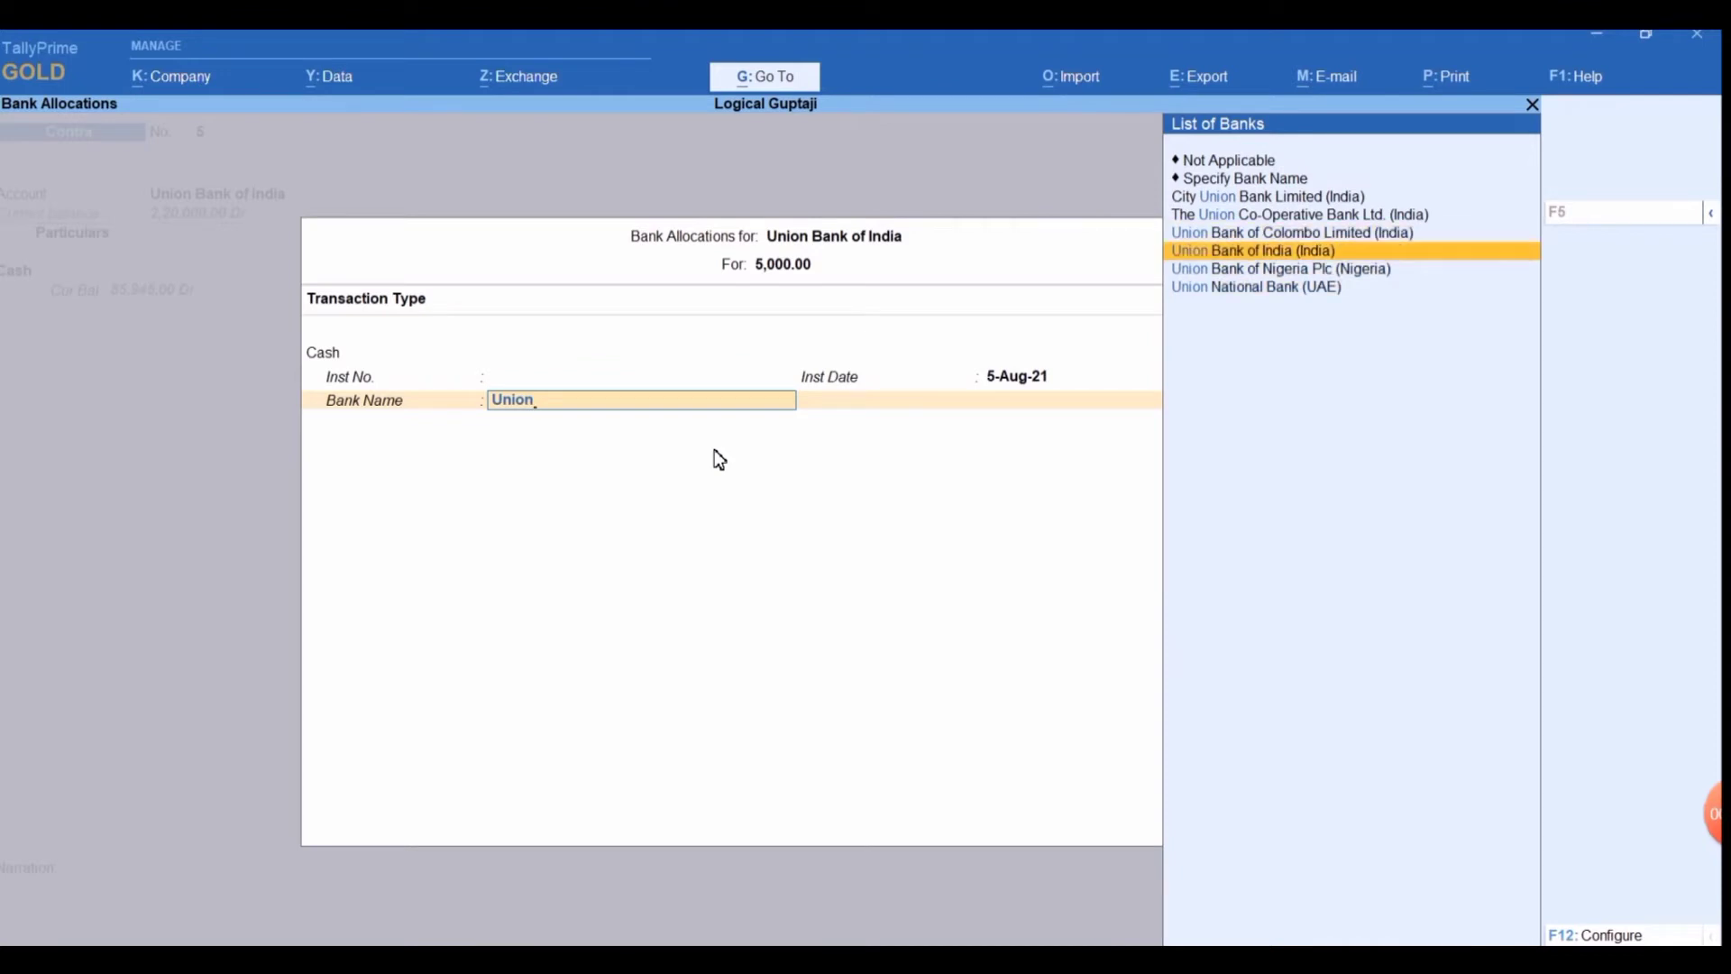
pyautogui.press('Return')
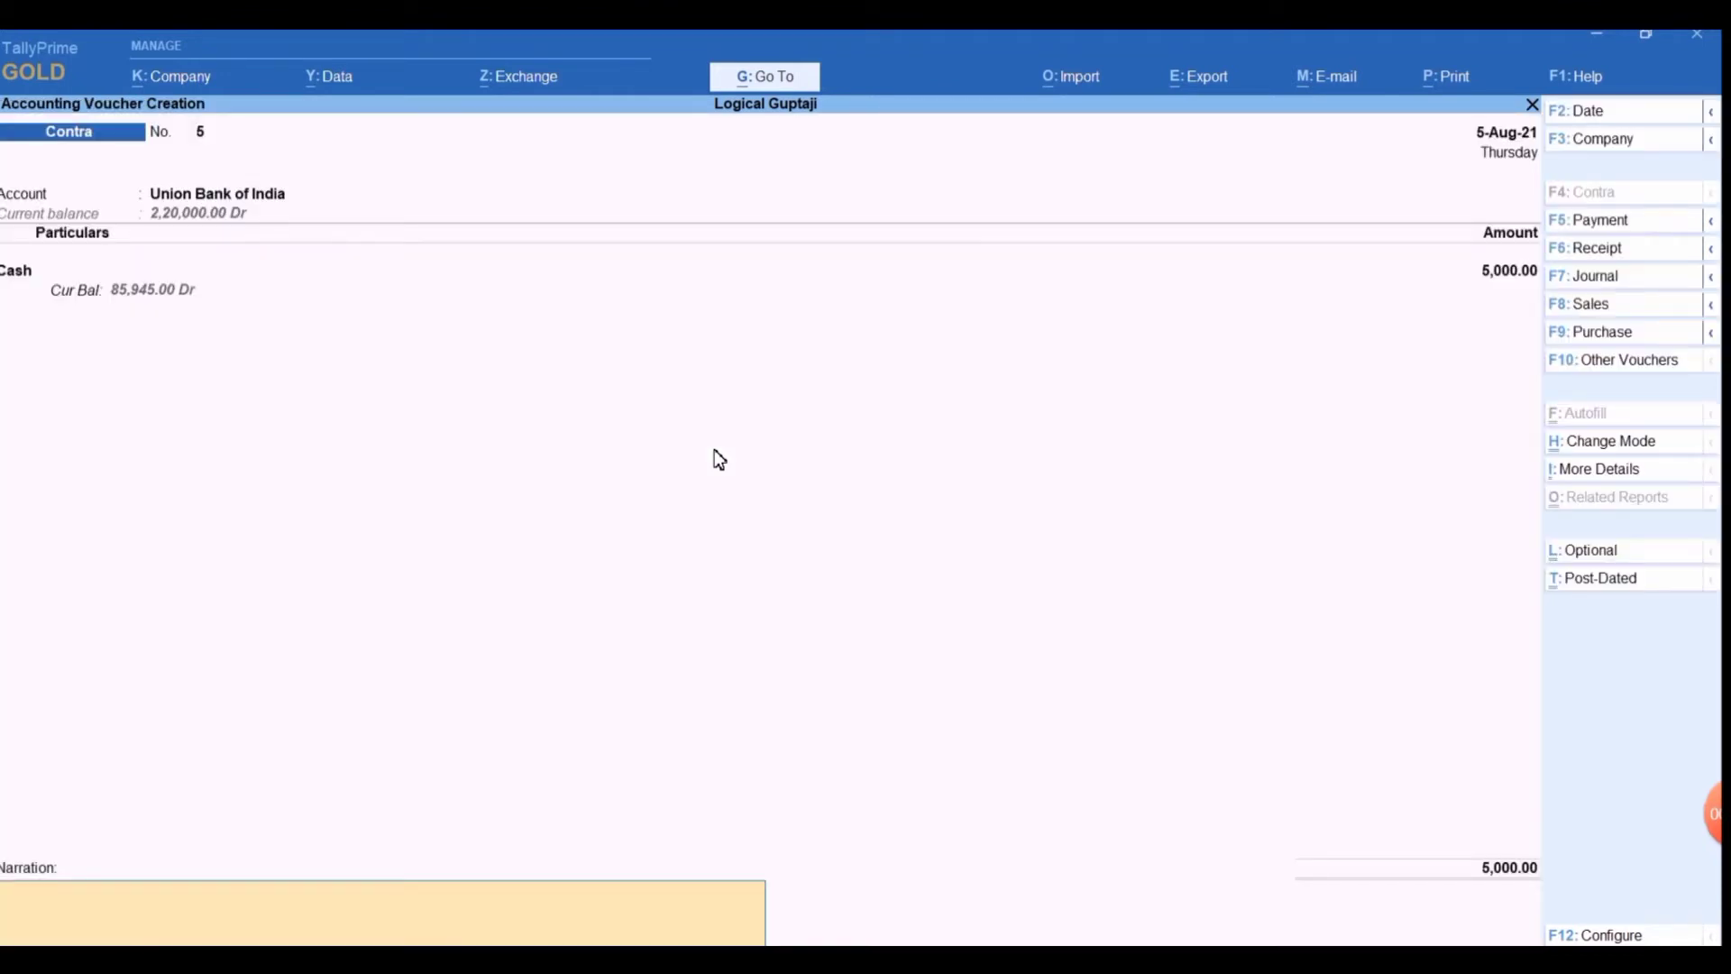
# - Add the narration "being 5000rs deposited in bank" and save the Contra voucher
pyautogui.write('being 5000rs deposited in bank')
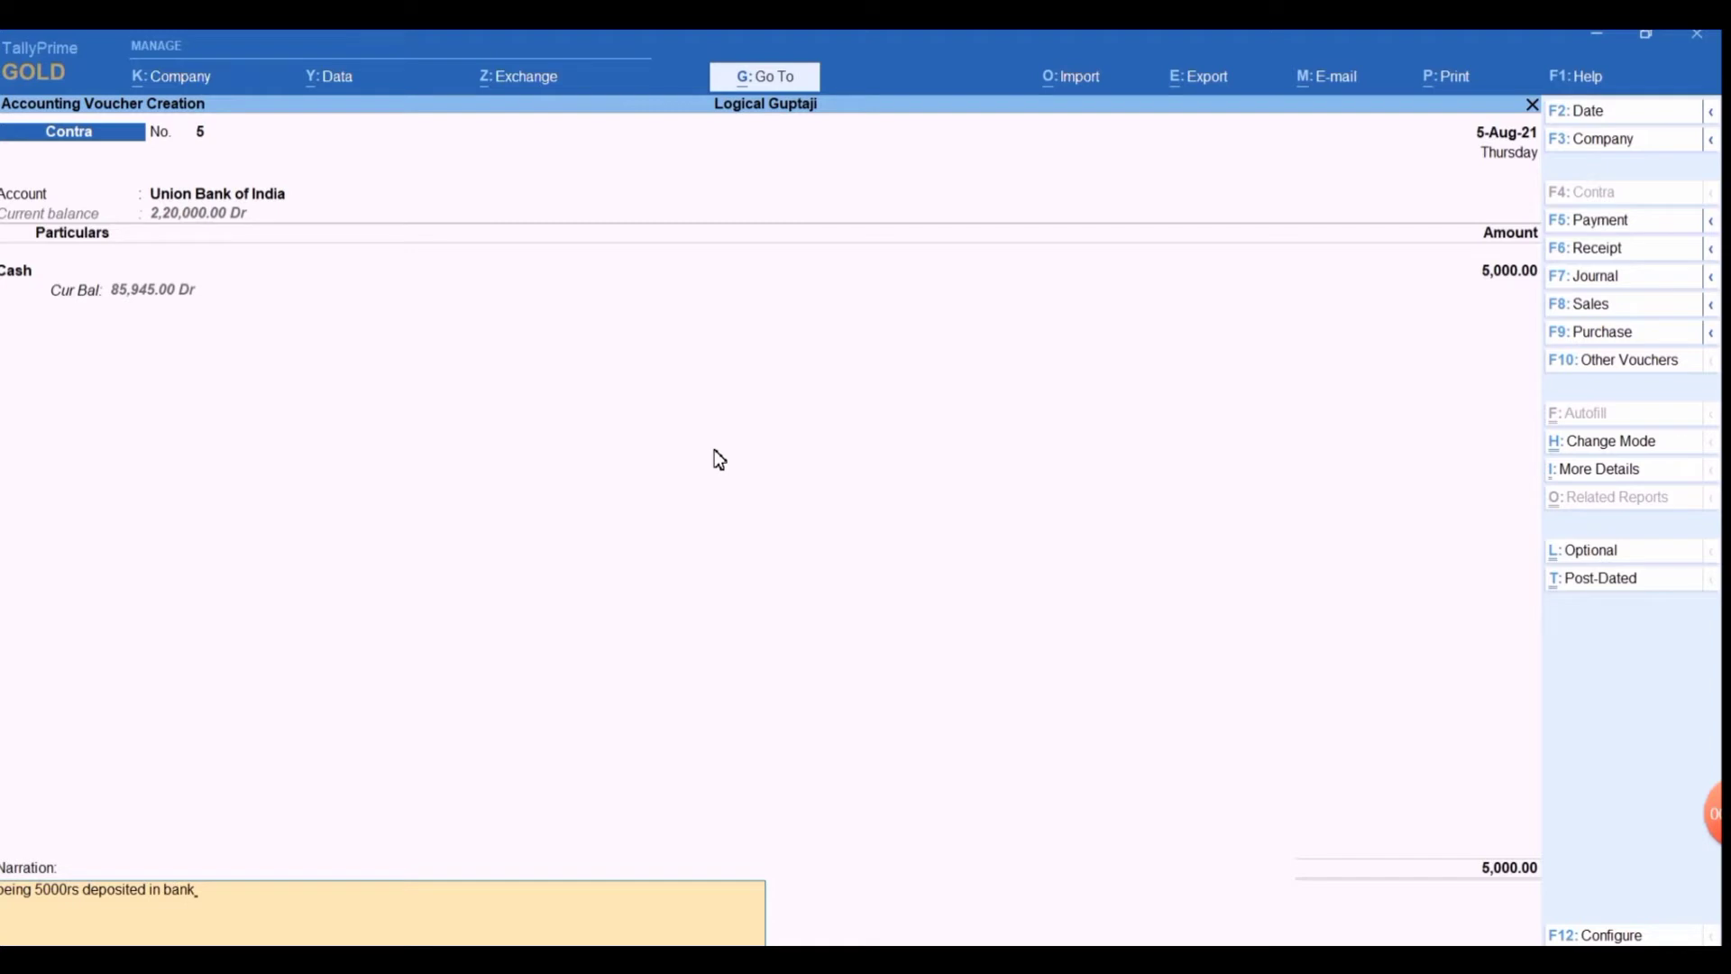
pyautogui.press('Return')
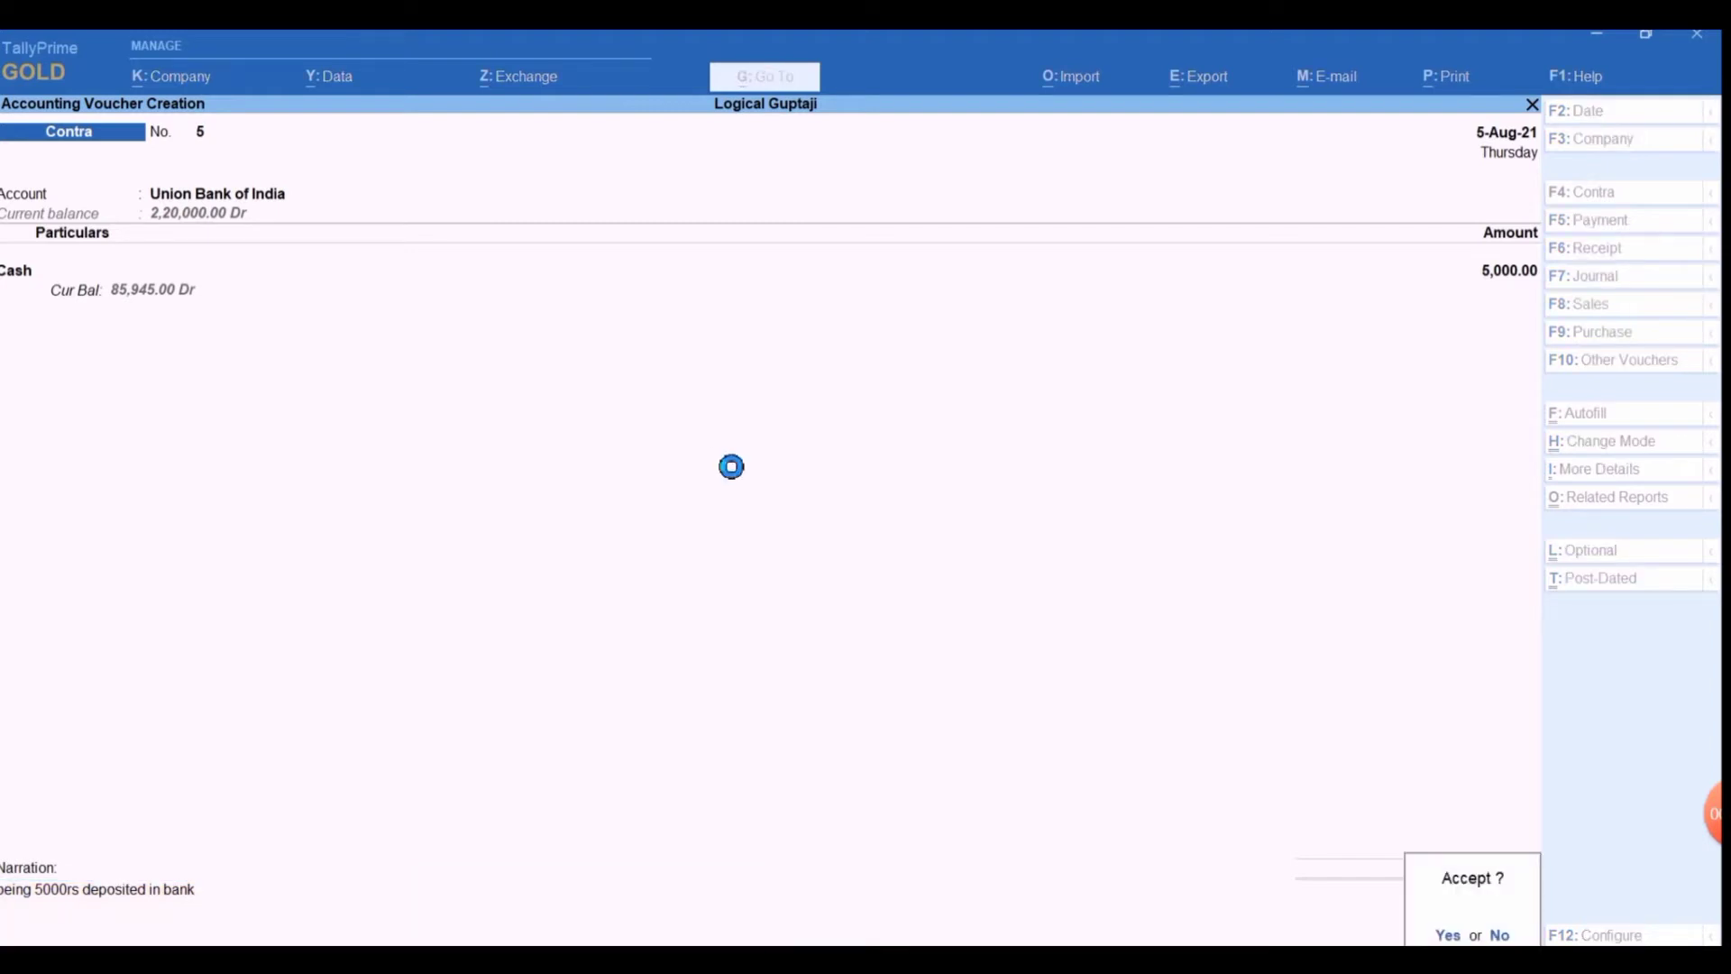
pyautogui.press('Return')
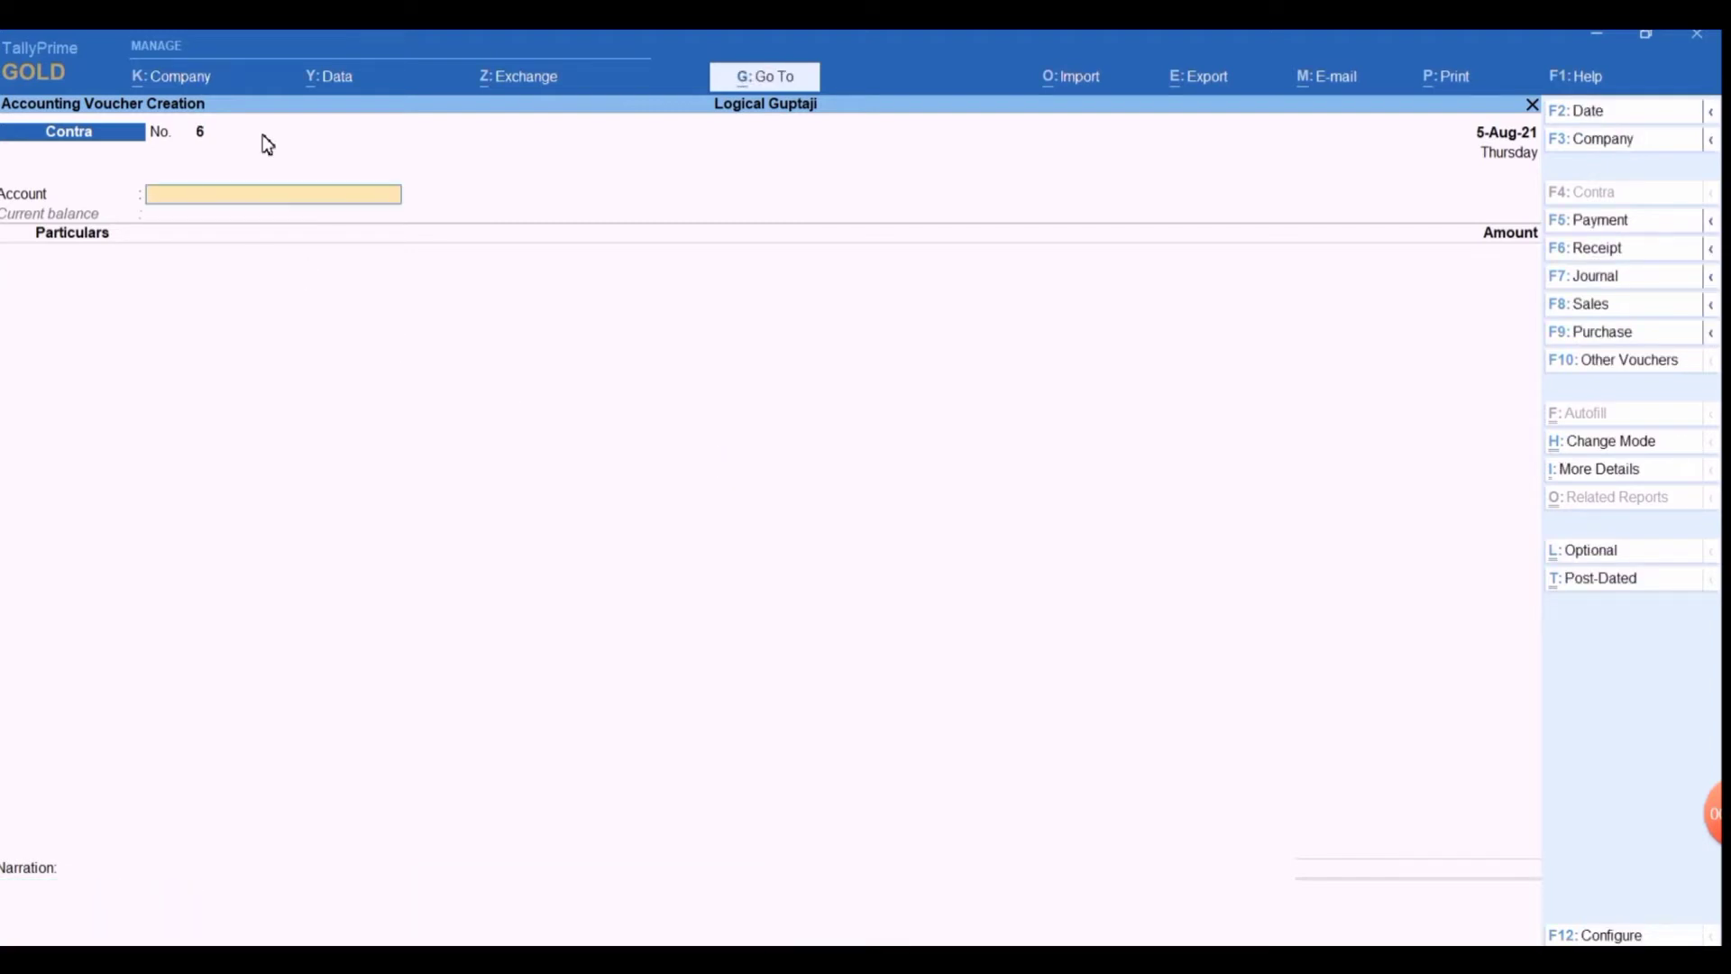
# - Review the cash withdrawal entry in Adobe Reader, and set the new voucher's account to Cash with Union Bank of India as the particulars
pyautogui.hotkey('alt', 'Tab')
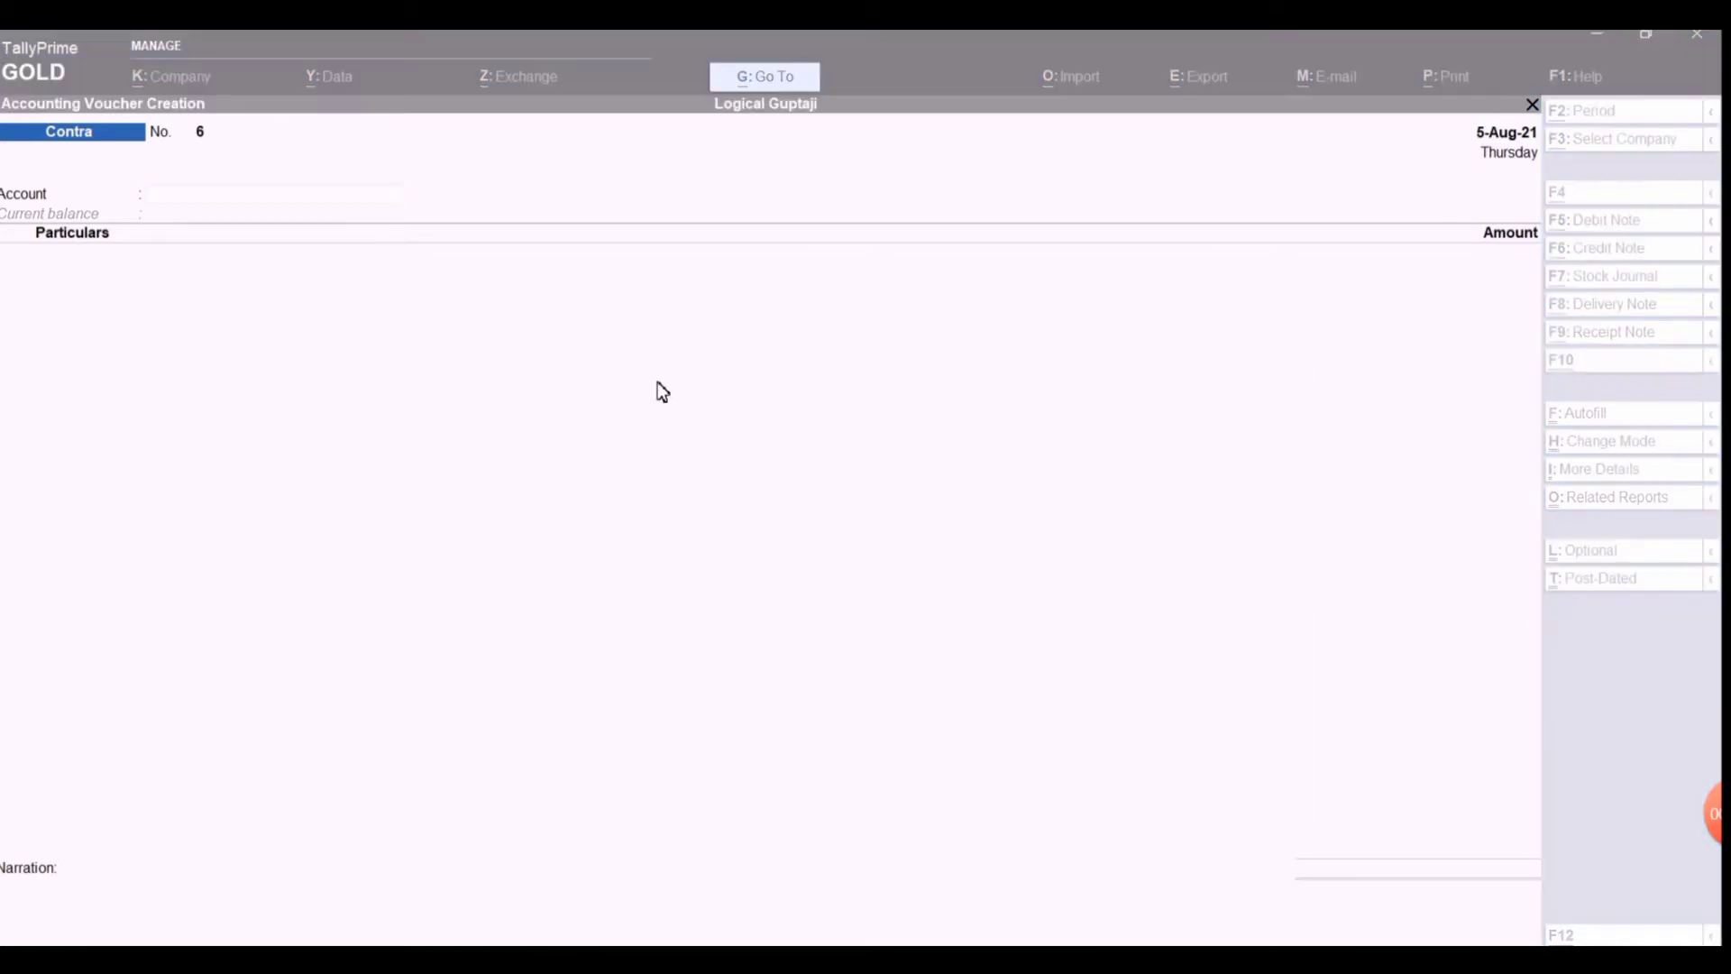
pyautogui.hotkey('alt', 'Tab')
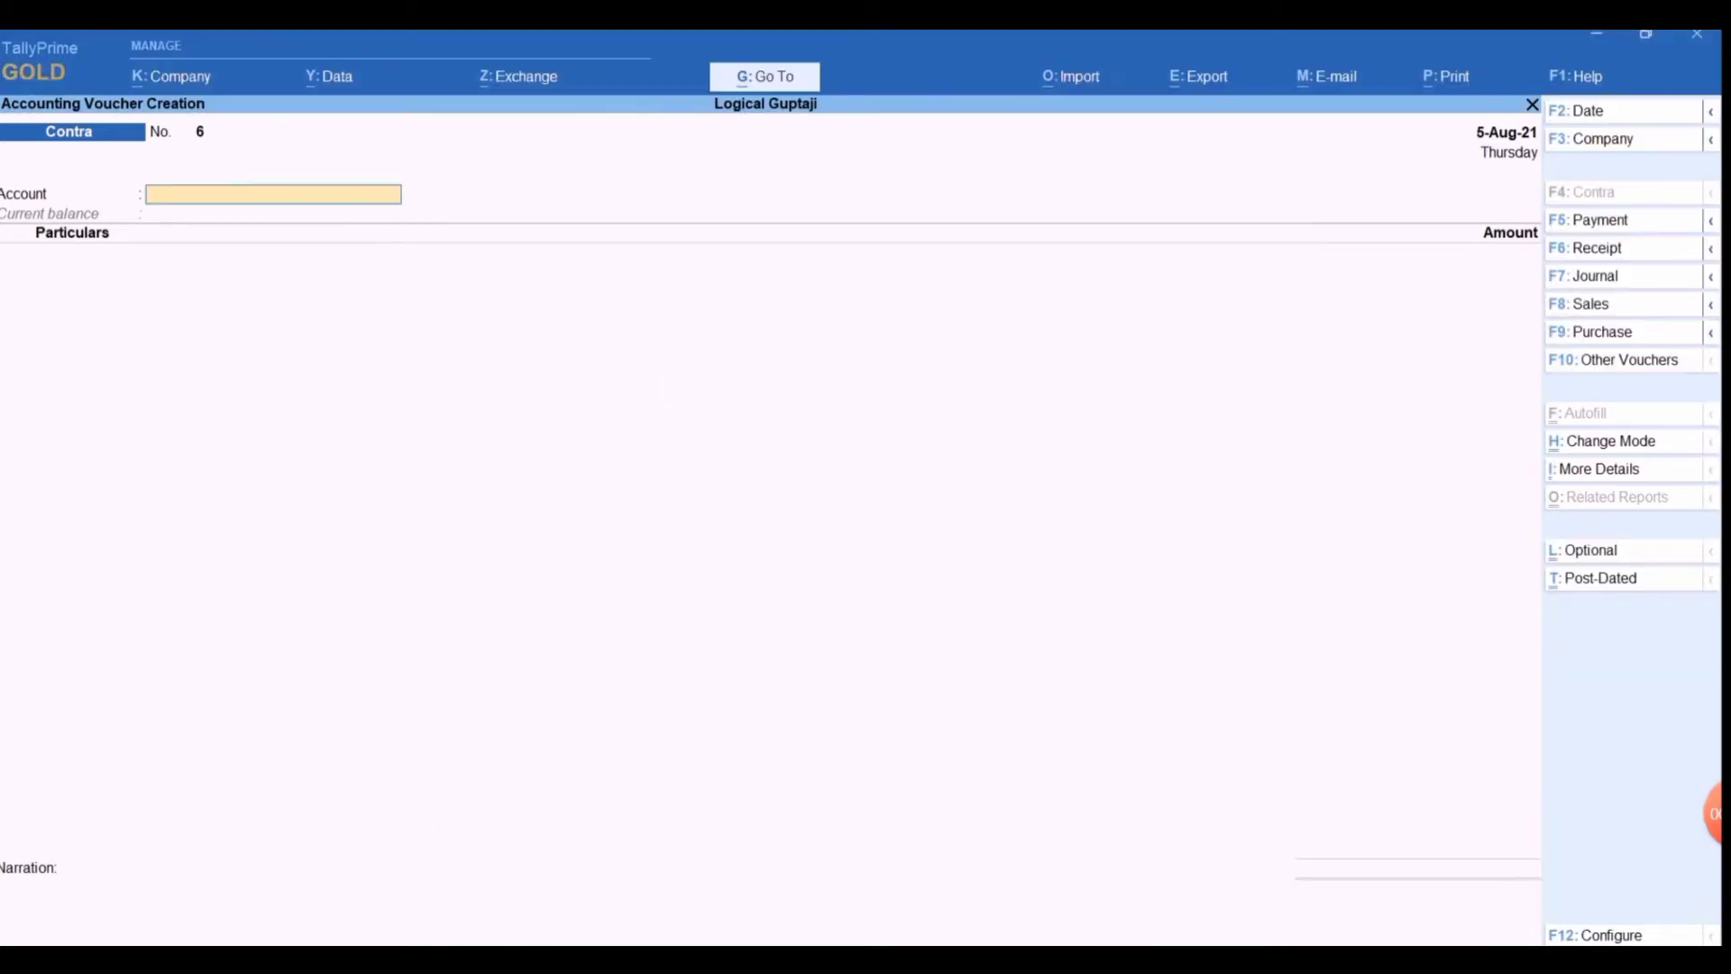
pyautogui.hotkey('alt', 'Tab')
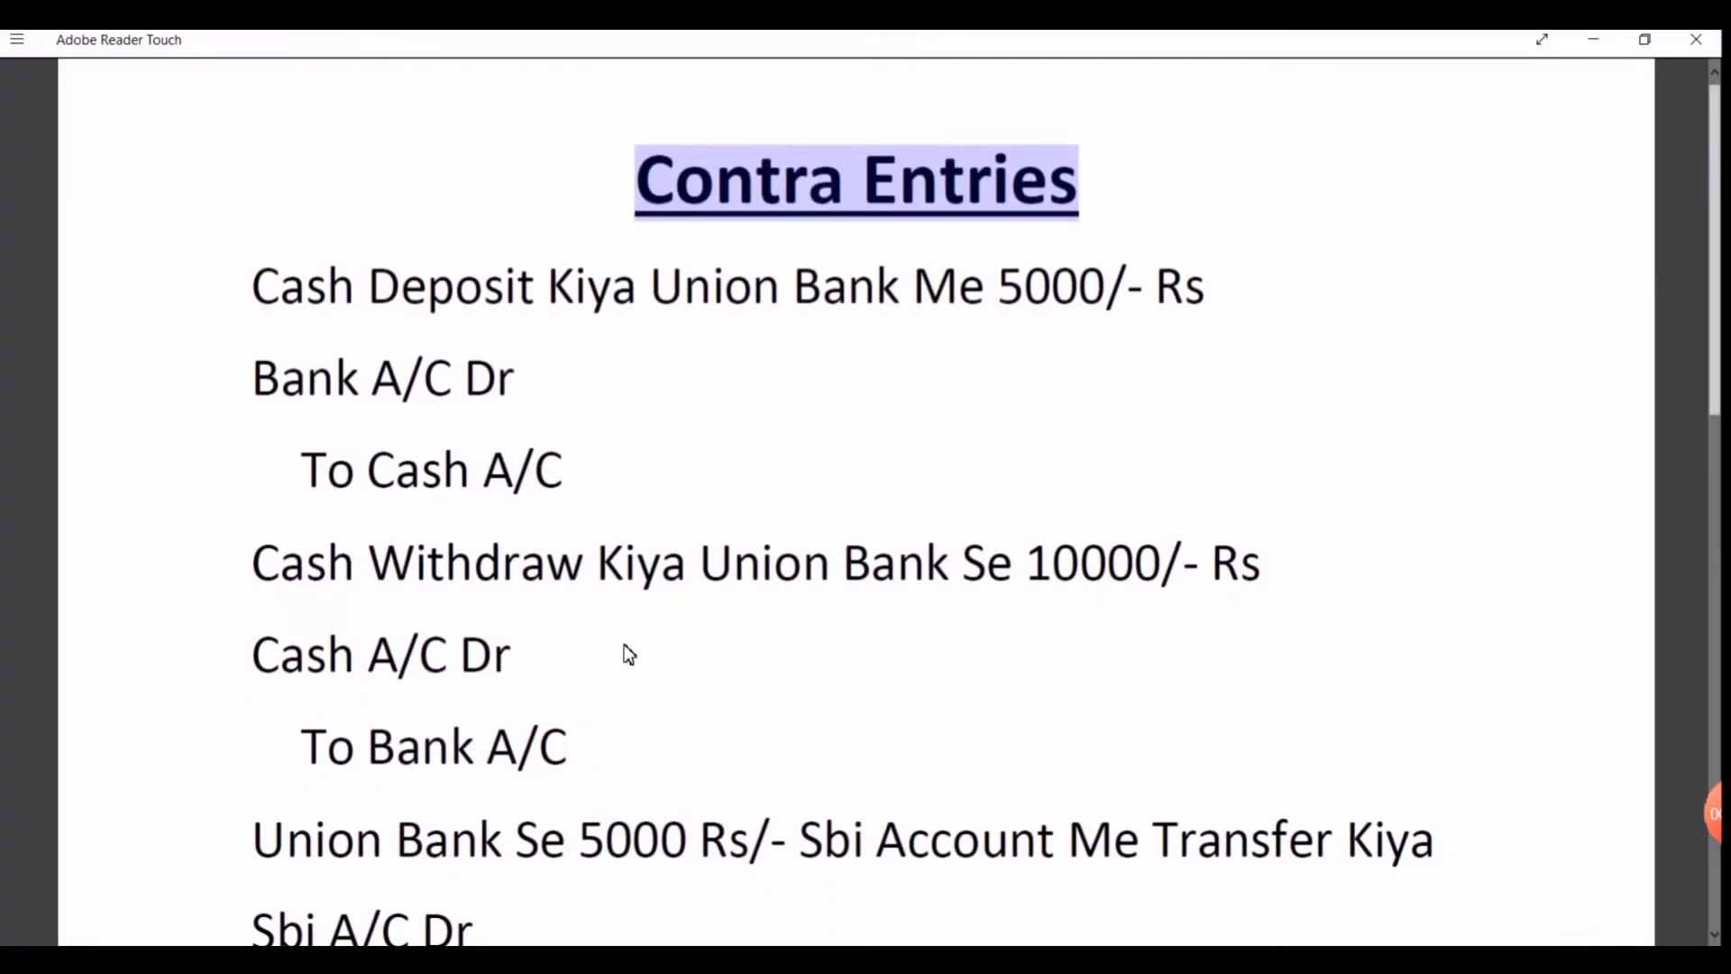
pyautogui.scroll(-1, 627, 641)
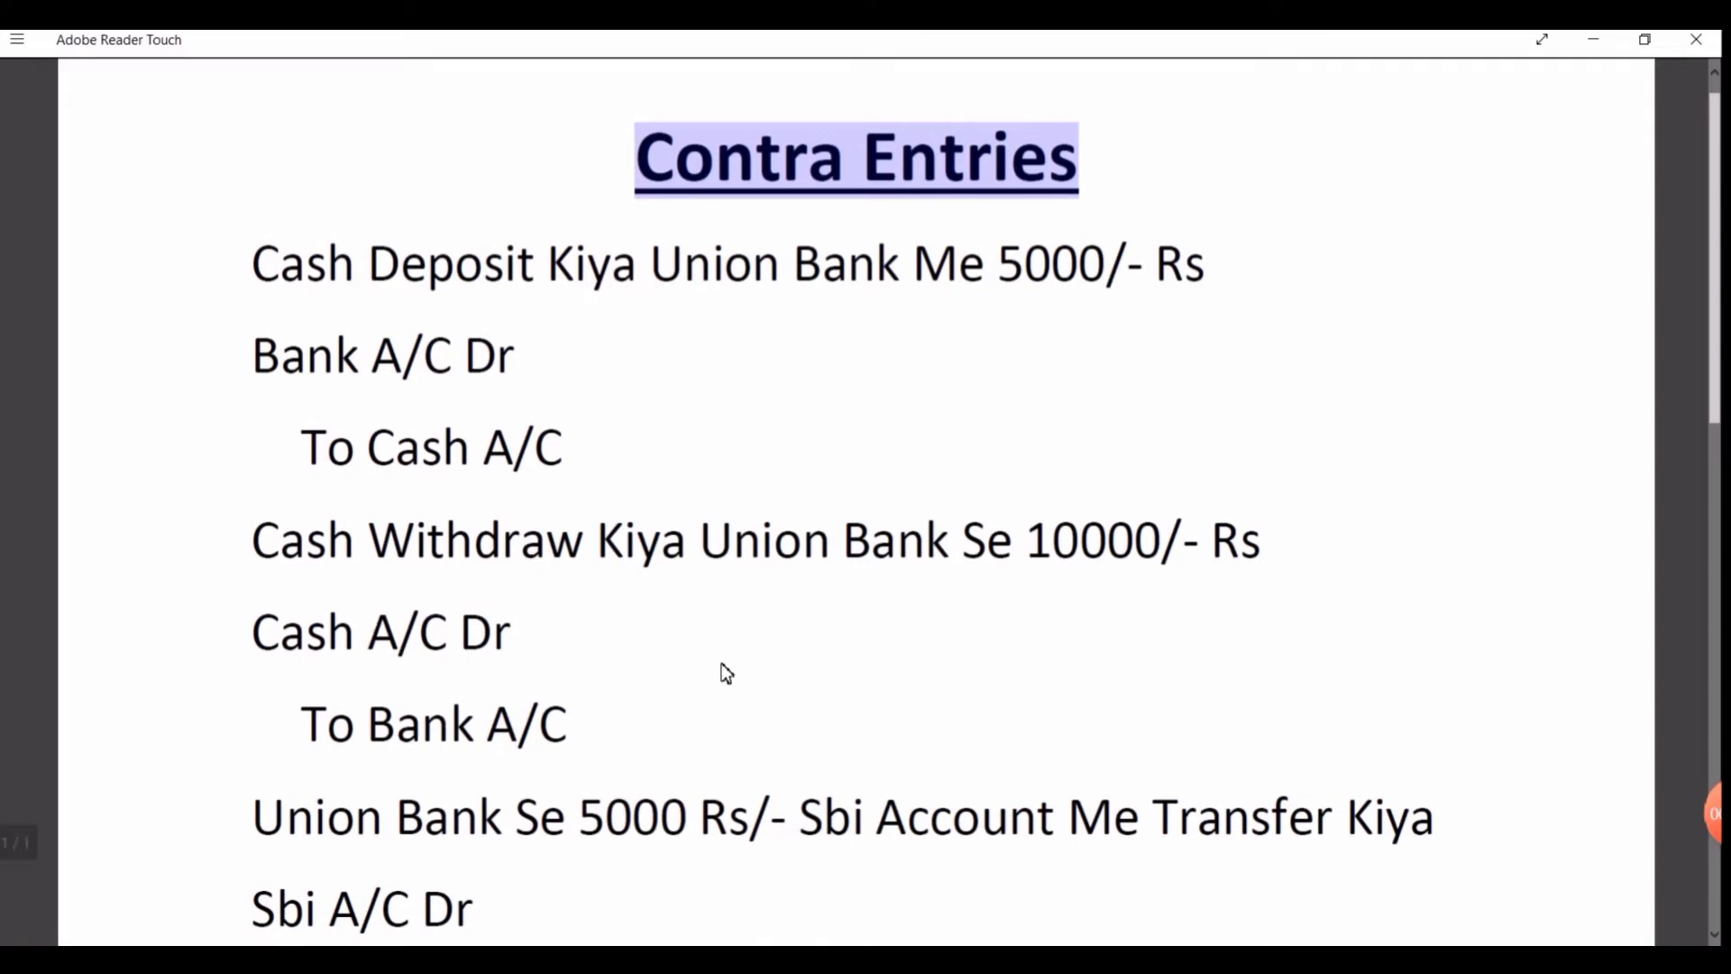
pyautogui.hotkey('alt', 'Tab')
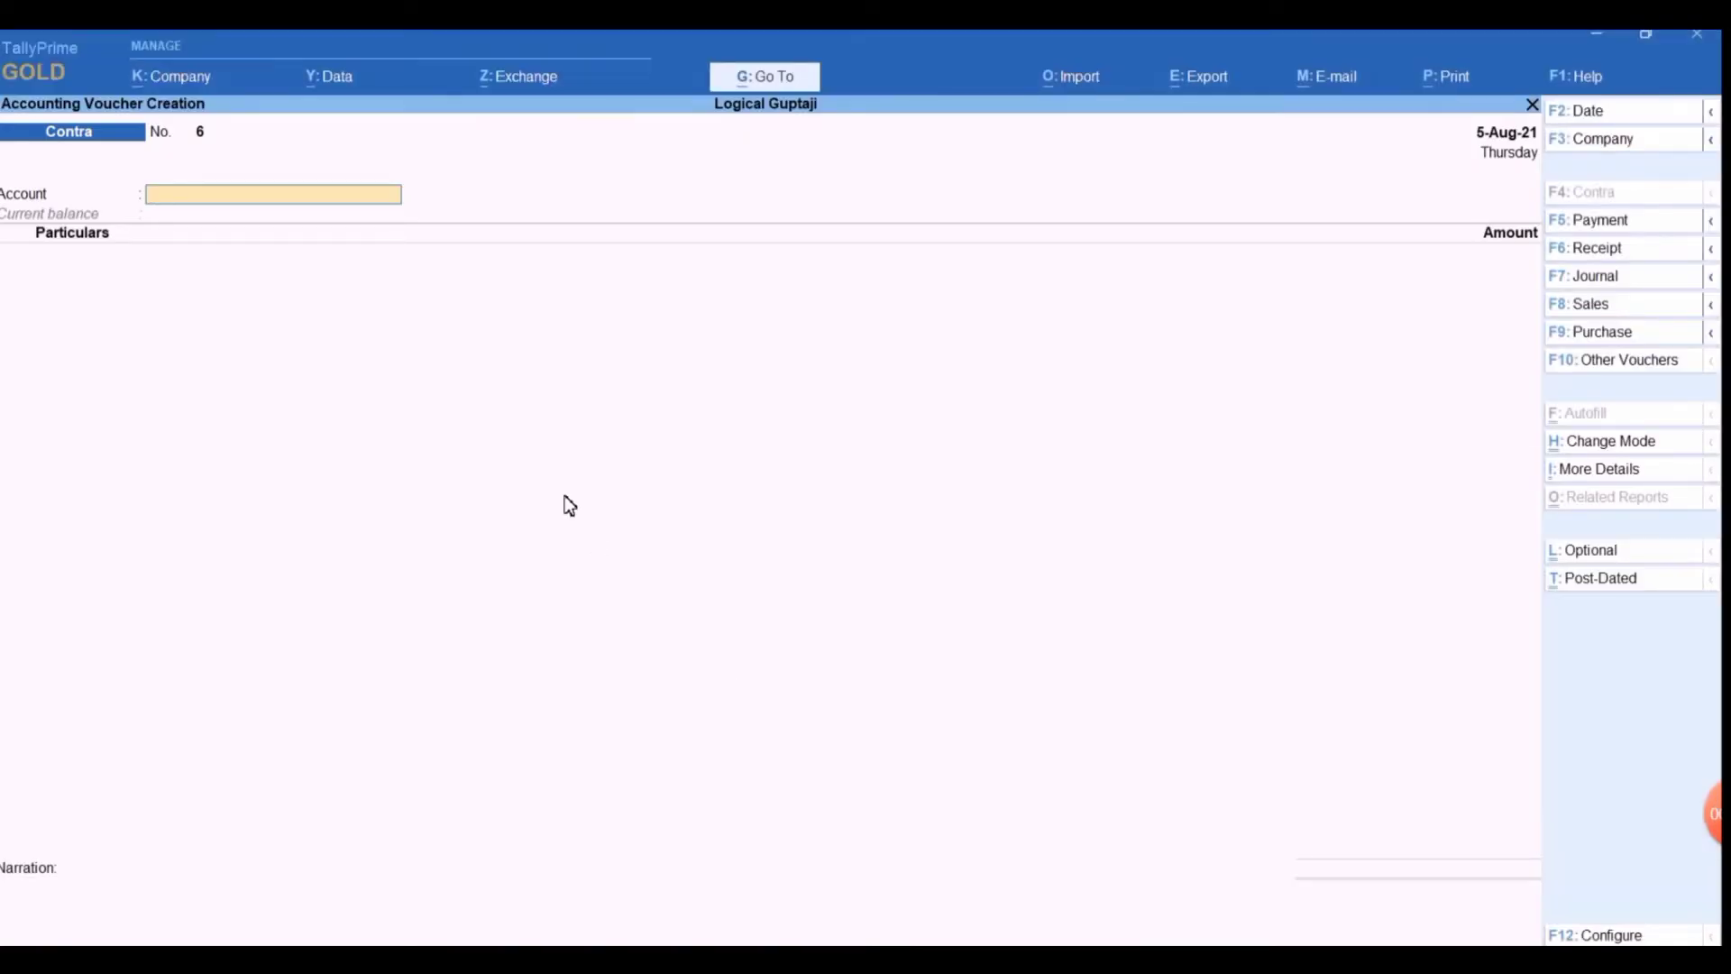
pyautogui.write('Cash')
pyautogui.press('Return')
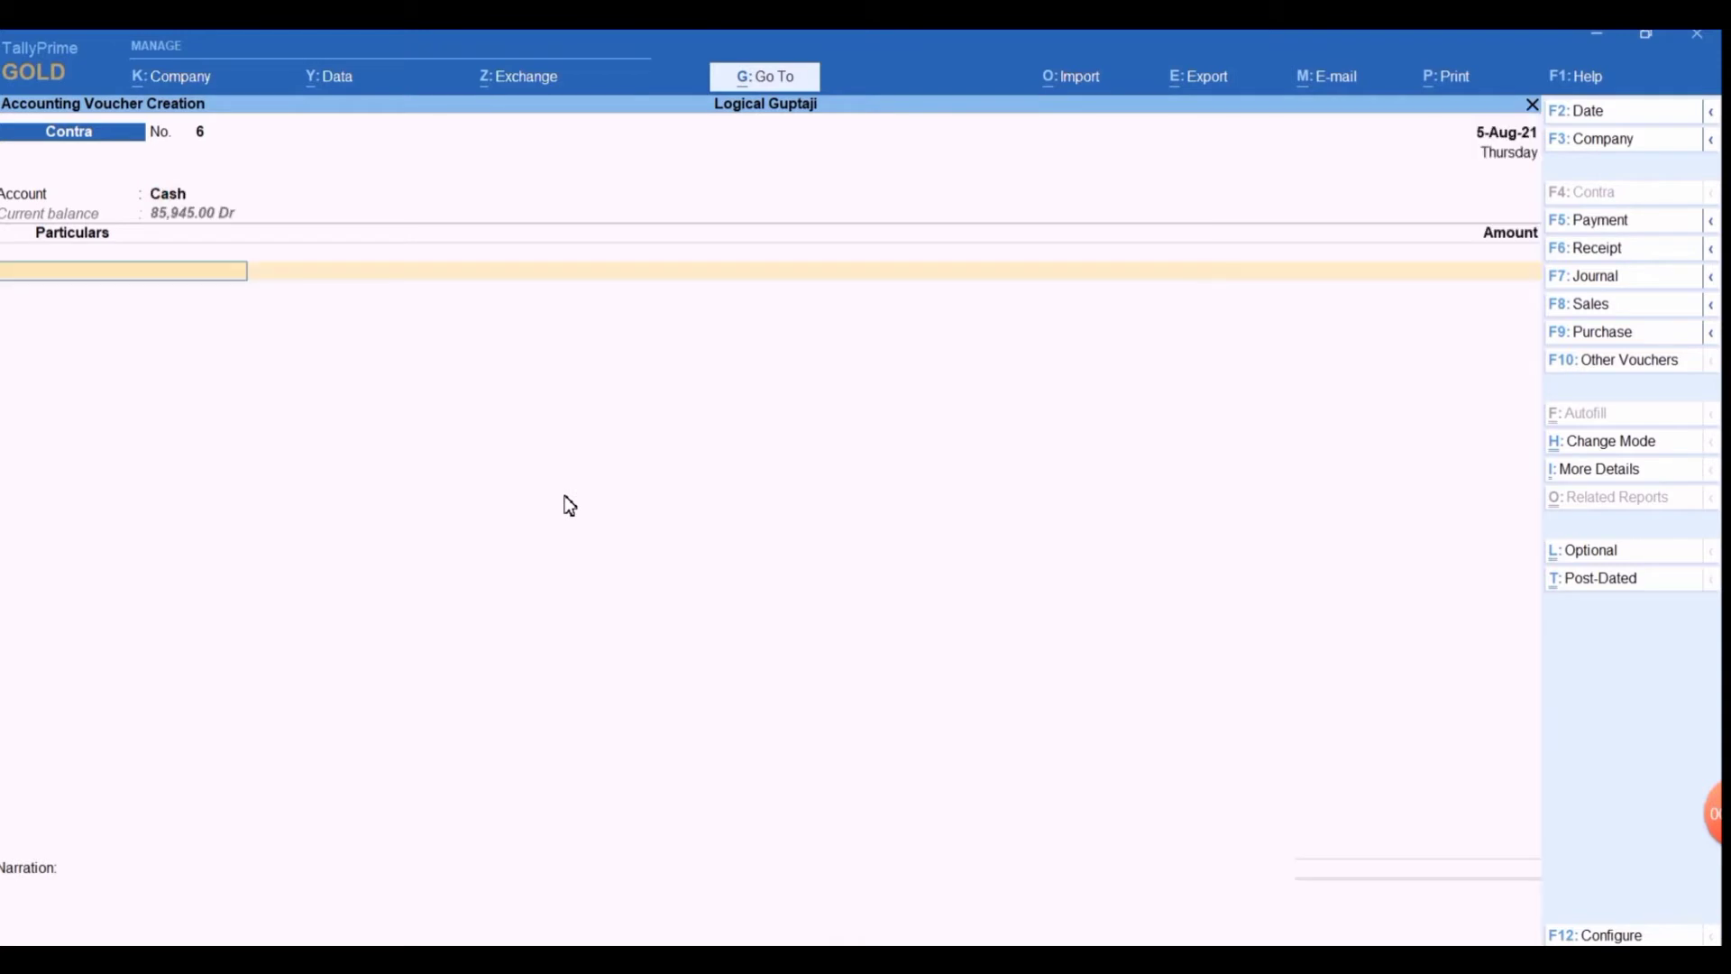
pyautogui.write('Unio')
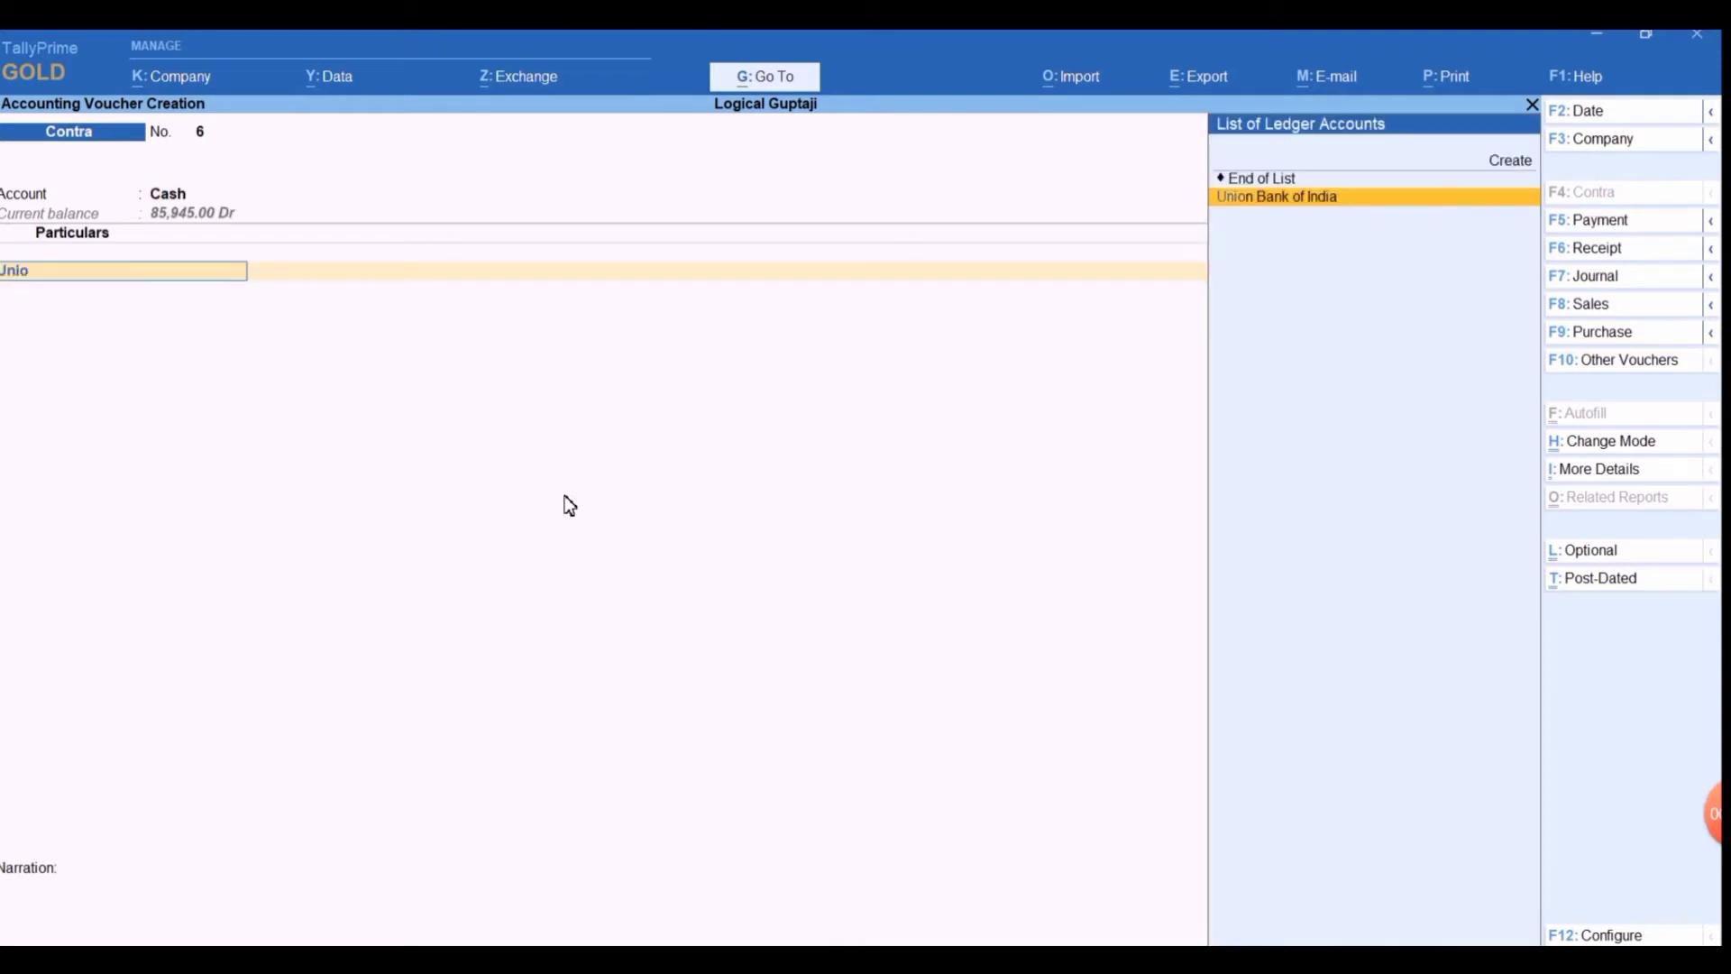
pyautogui.press('Return')
# - Check the withdrawal amount in Adobe Reader and enter 10000 for Union Bank of India in the TallyPrime voucher
pyautogui.hotkey('alt', 'Tab')
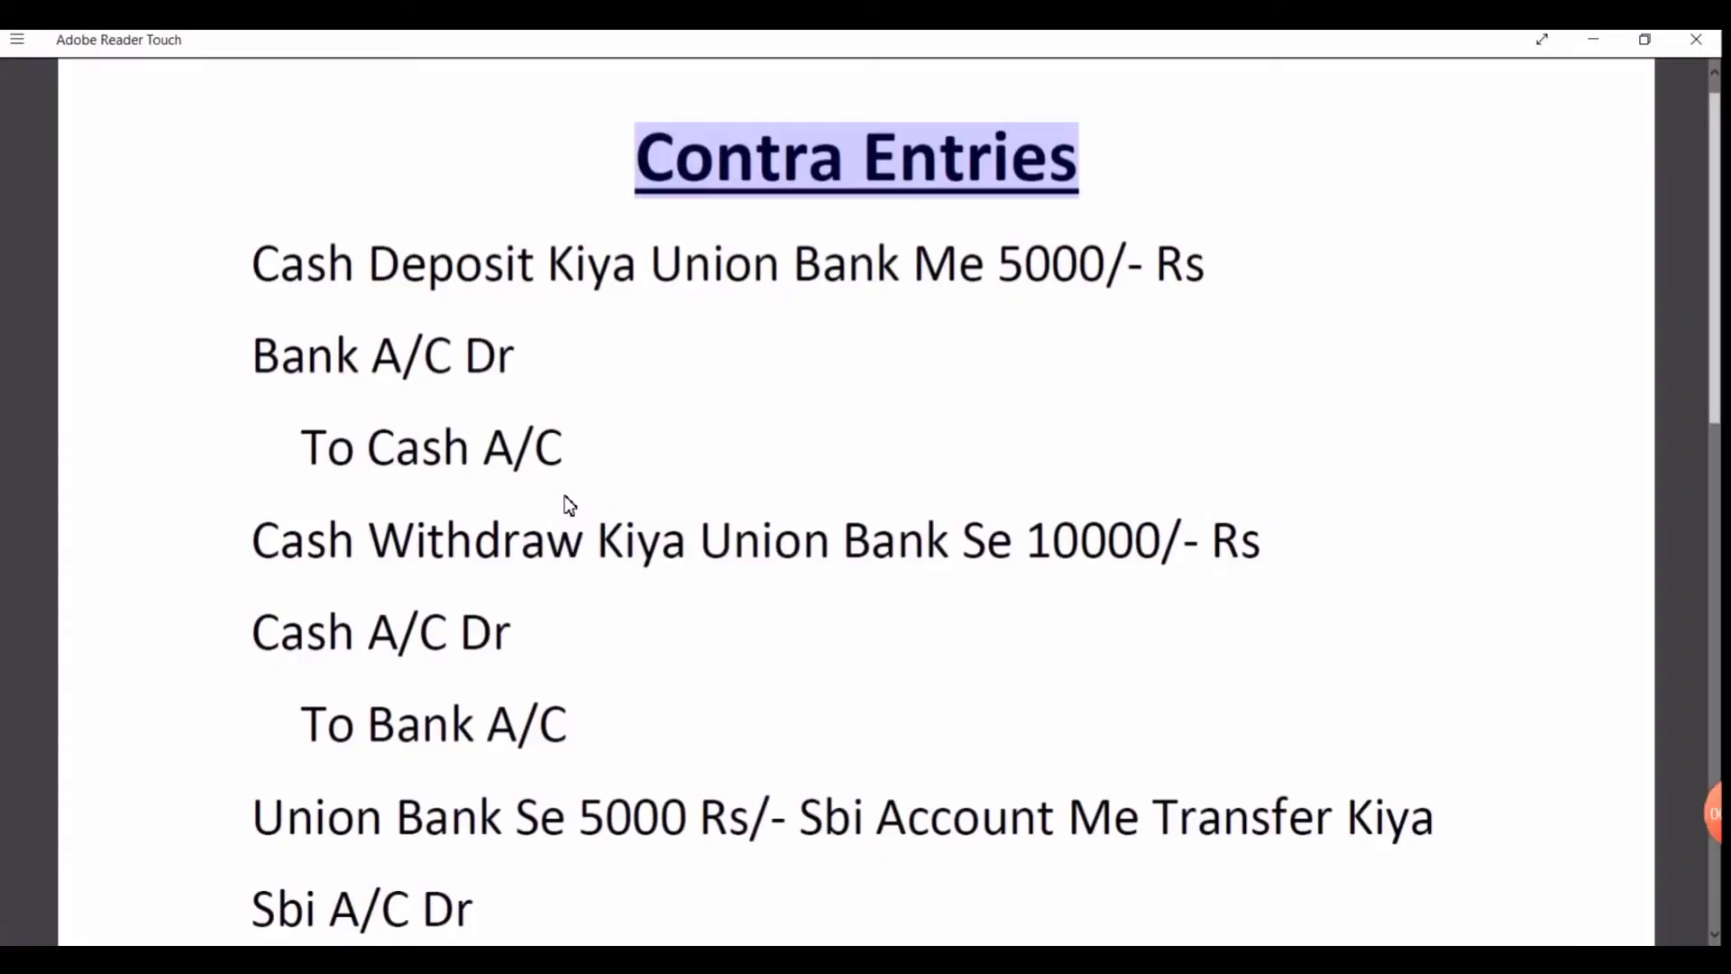
pyautogui.hotkey('alt', 'Tab')
pyautogui.write('10000')
pyautogui.press('Return')
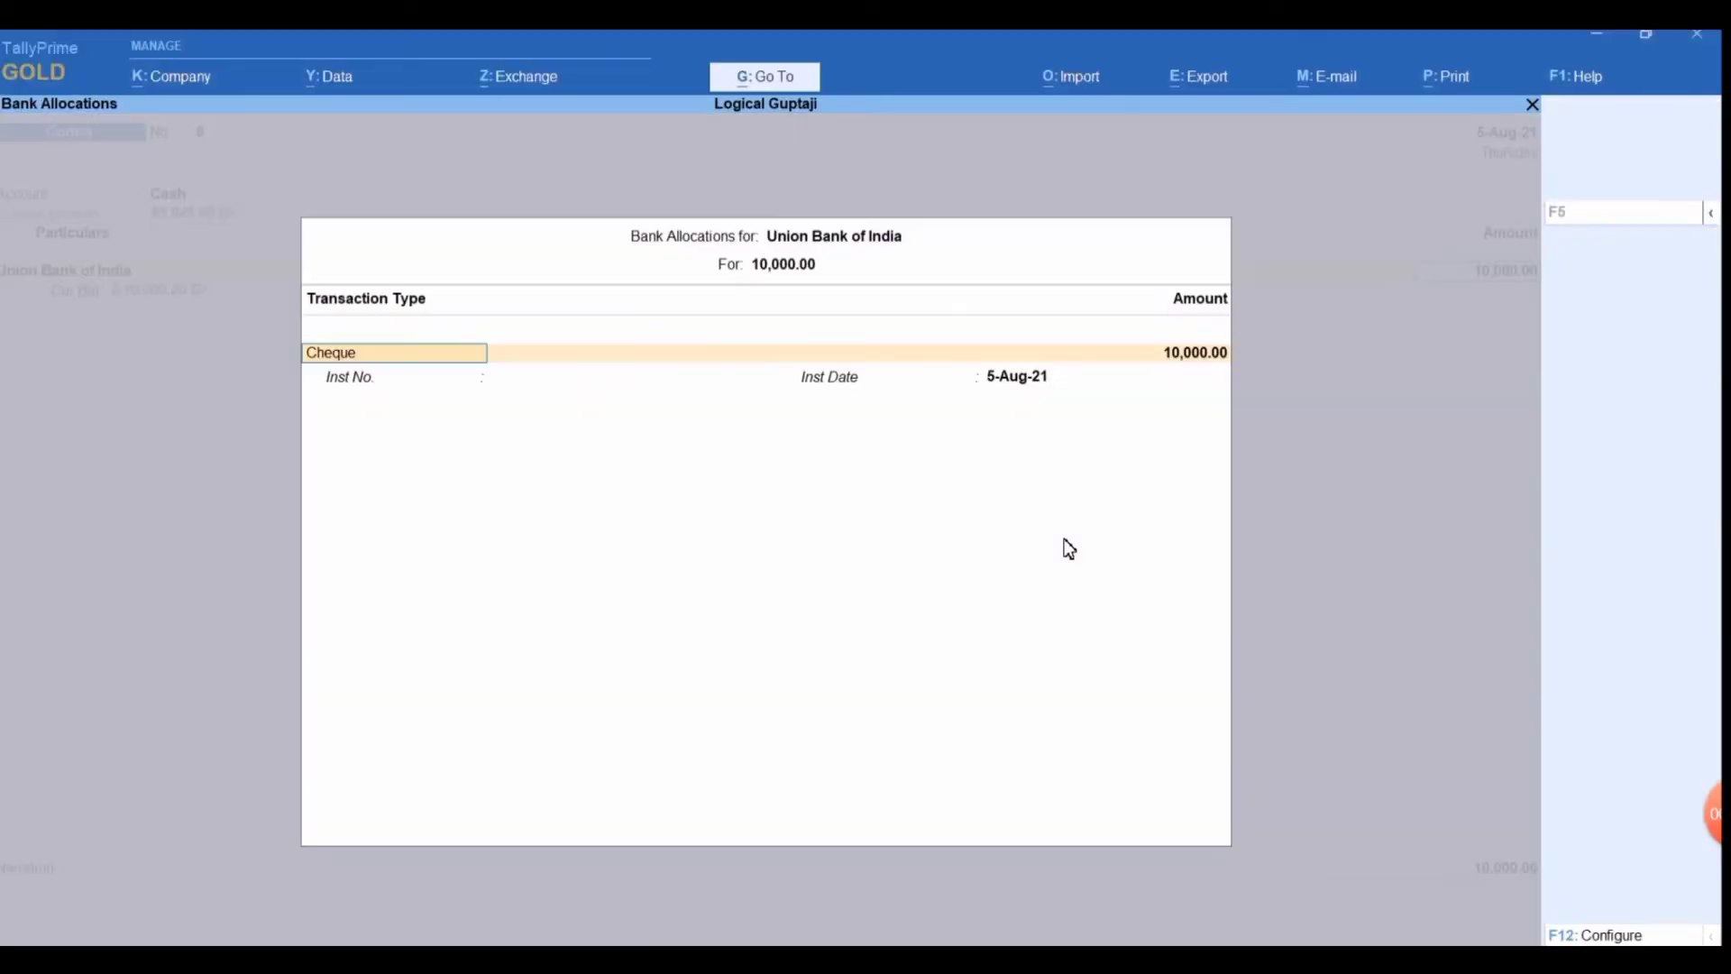
# - Allocate the 10,000 withdrawal as a Cheque, entering its instrument number and keeping the instrument date 5-Aug-21
pyautogui.press('Return')
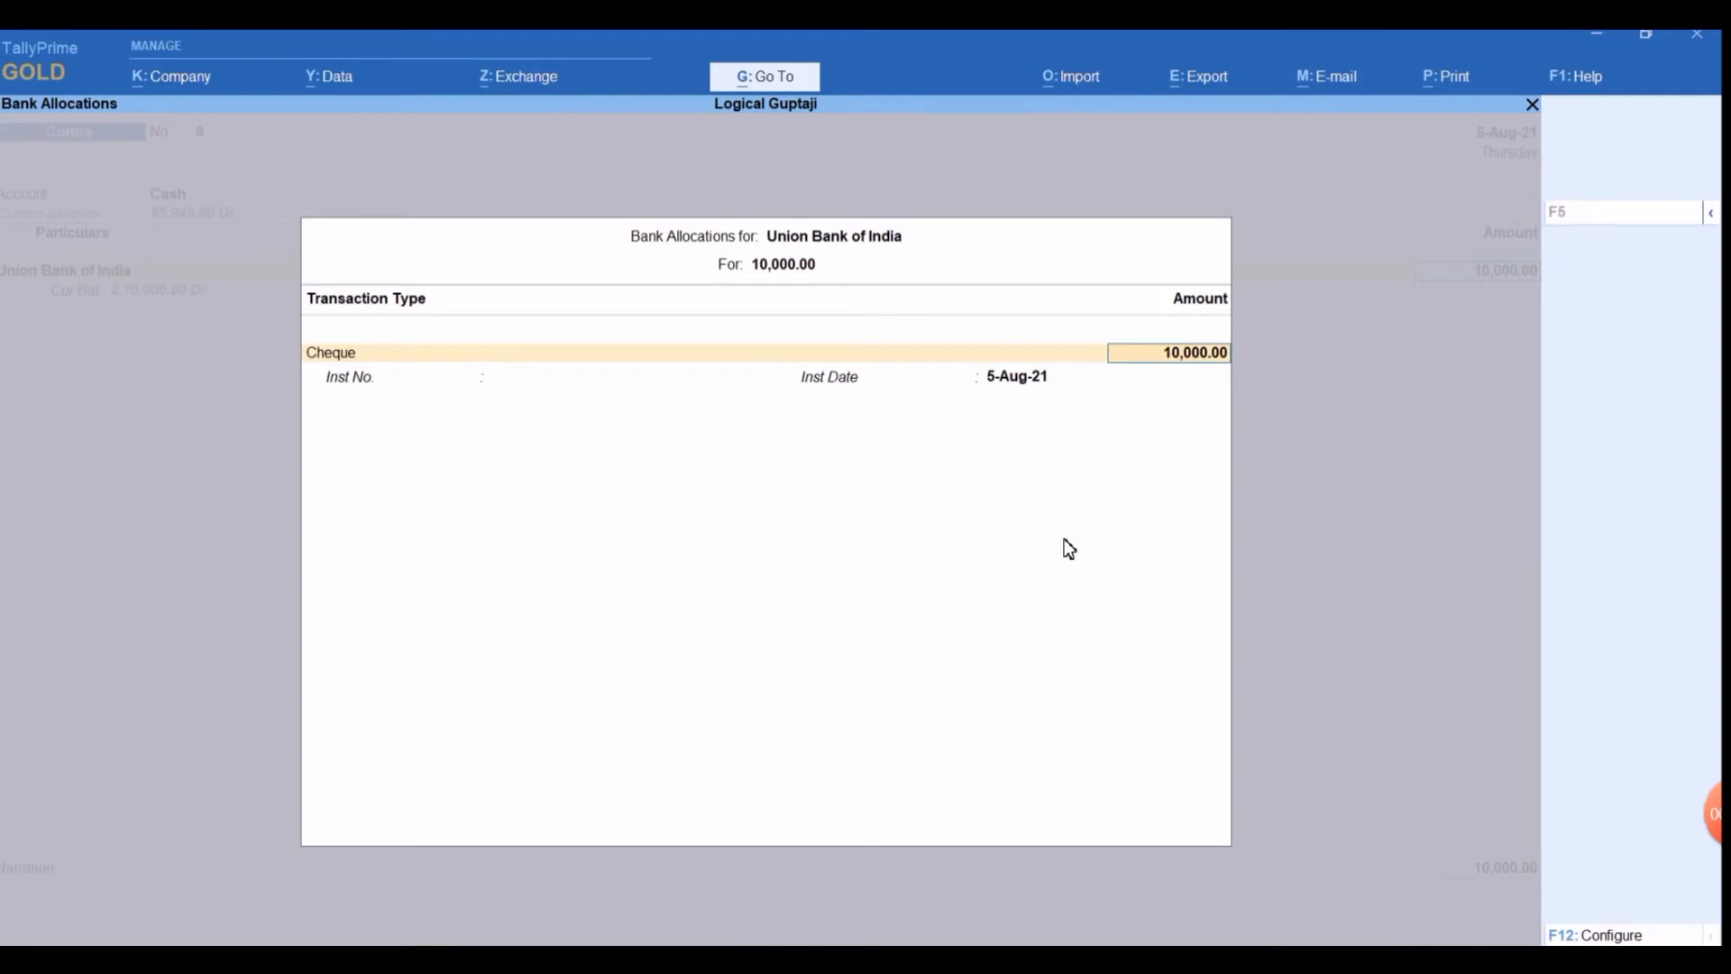
pyautogui.press('Return')
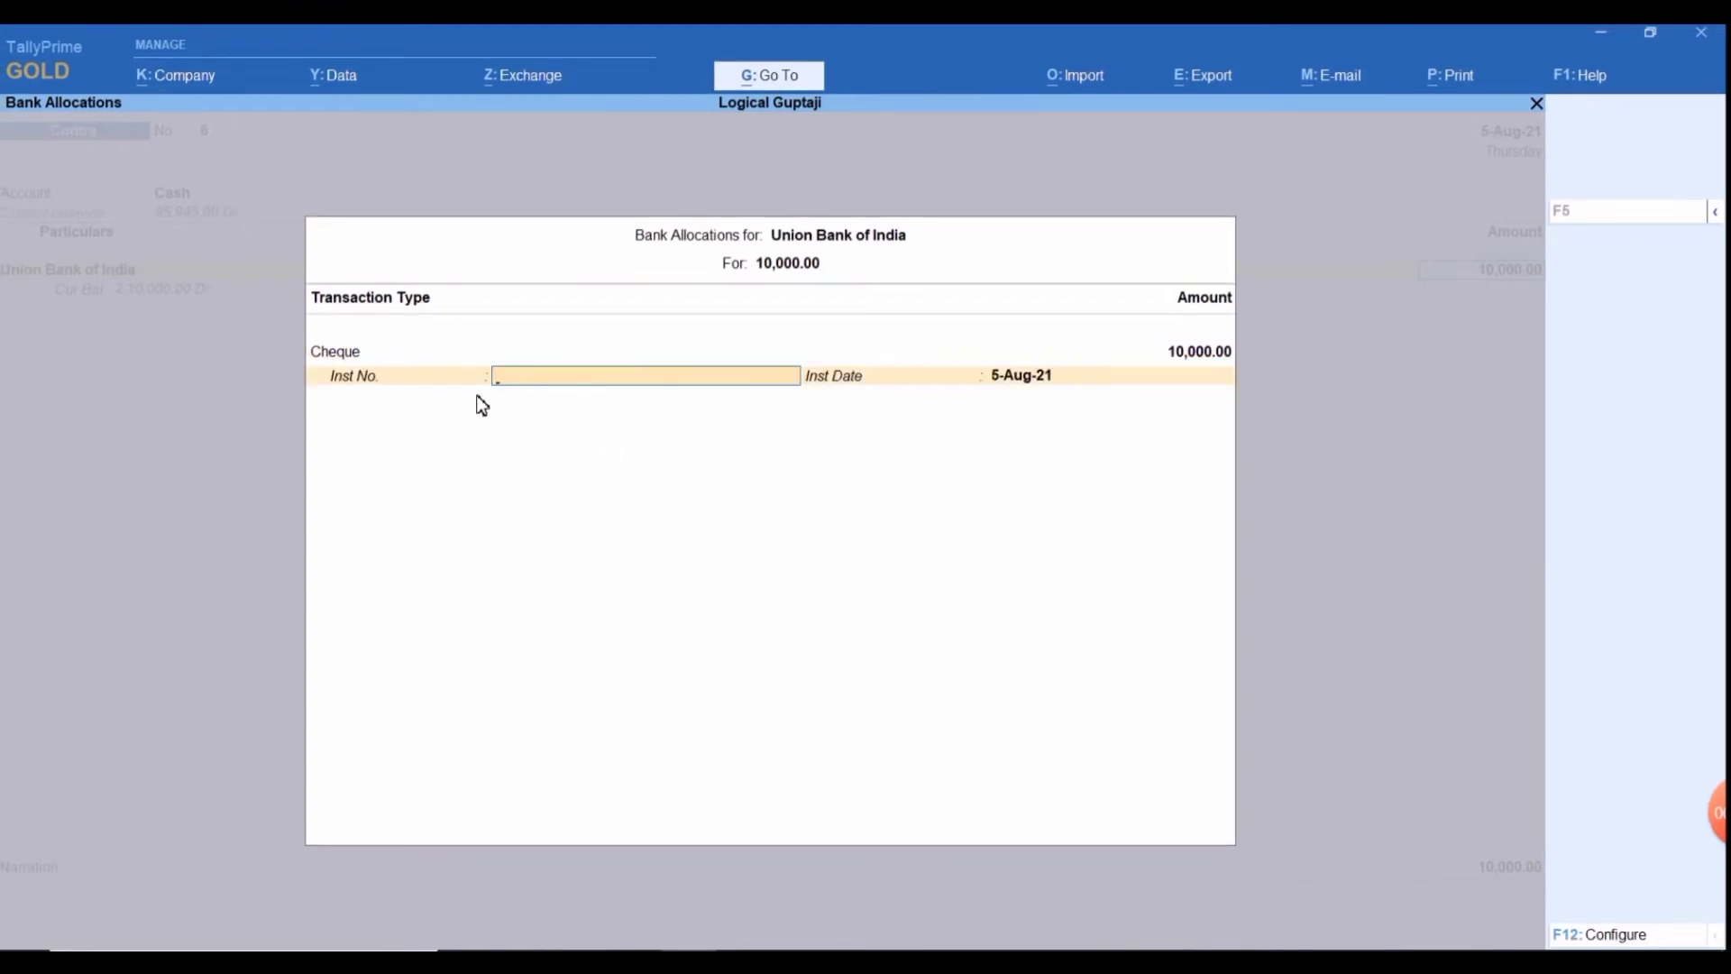
pyautogui.write('215525')
pyautogui.press('Return')
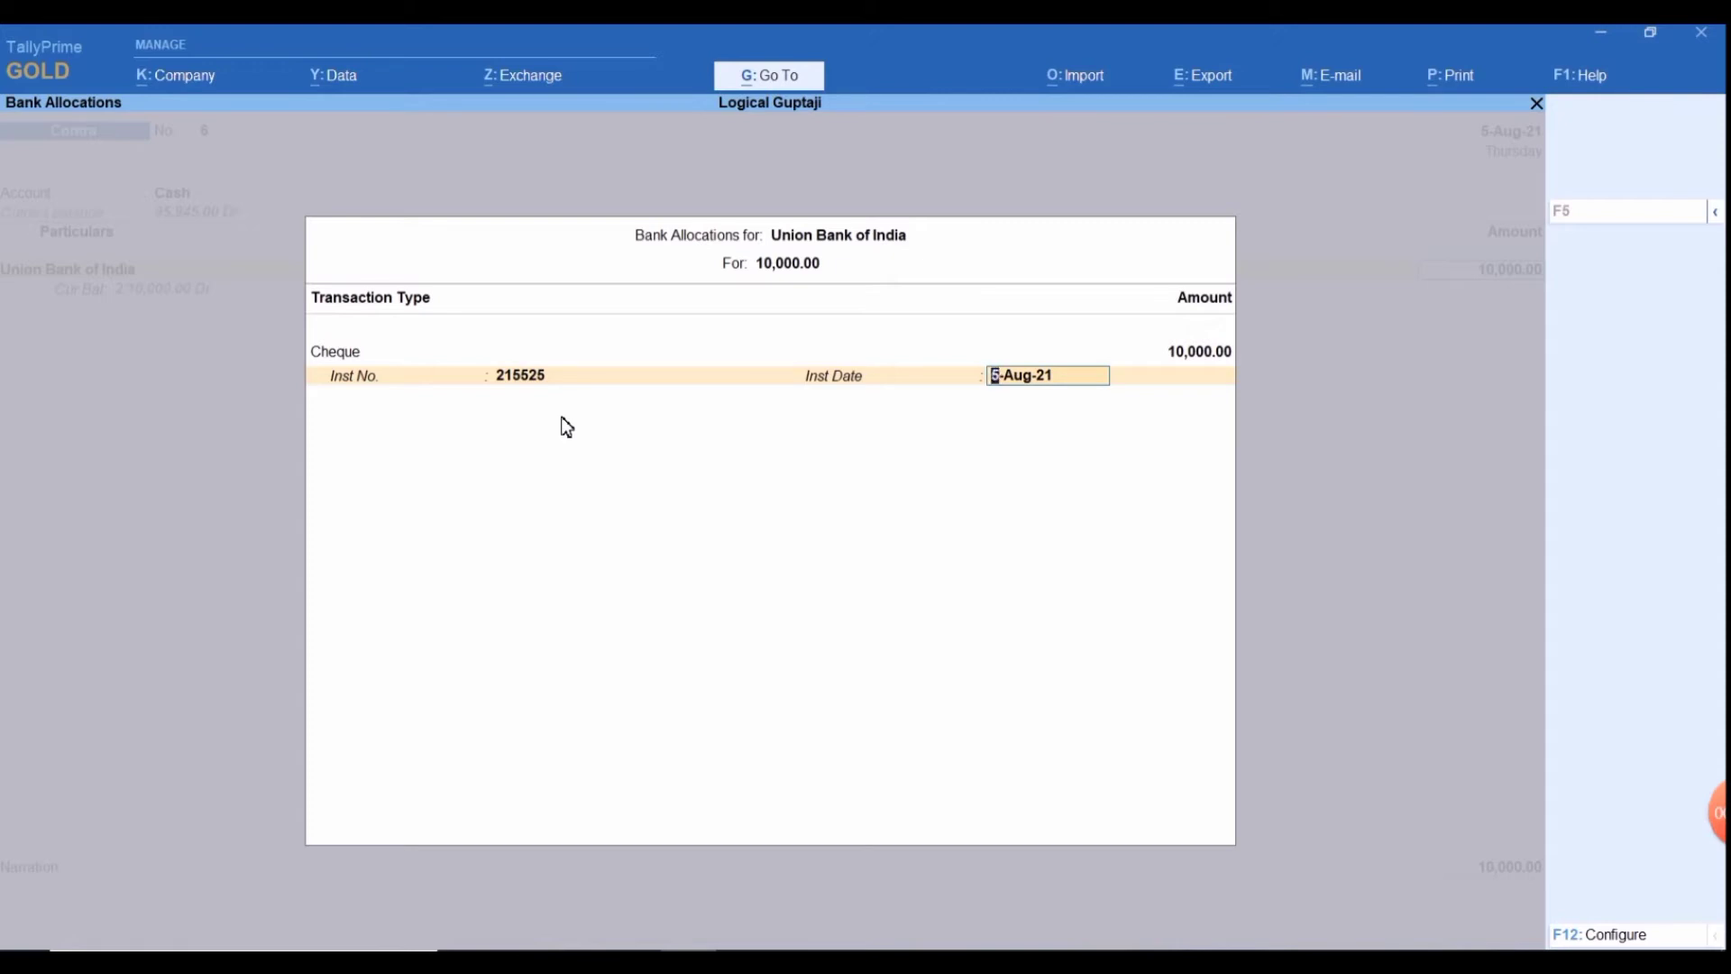
pyautogui.press('Return')
pyautogui.press('Return')
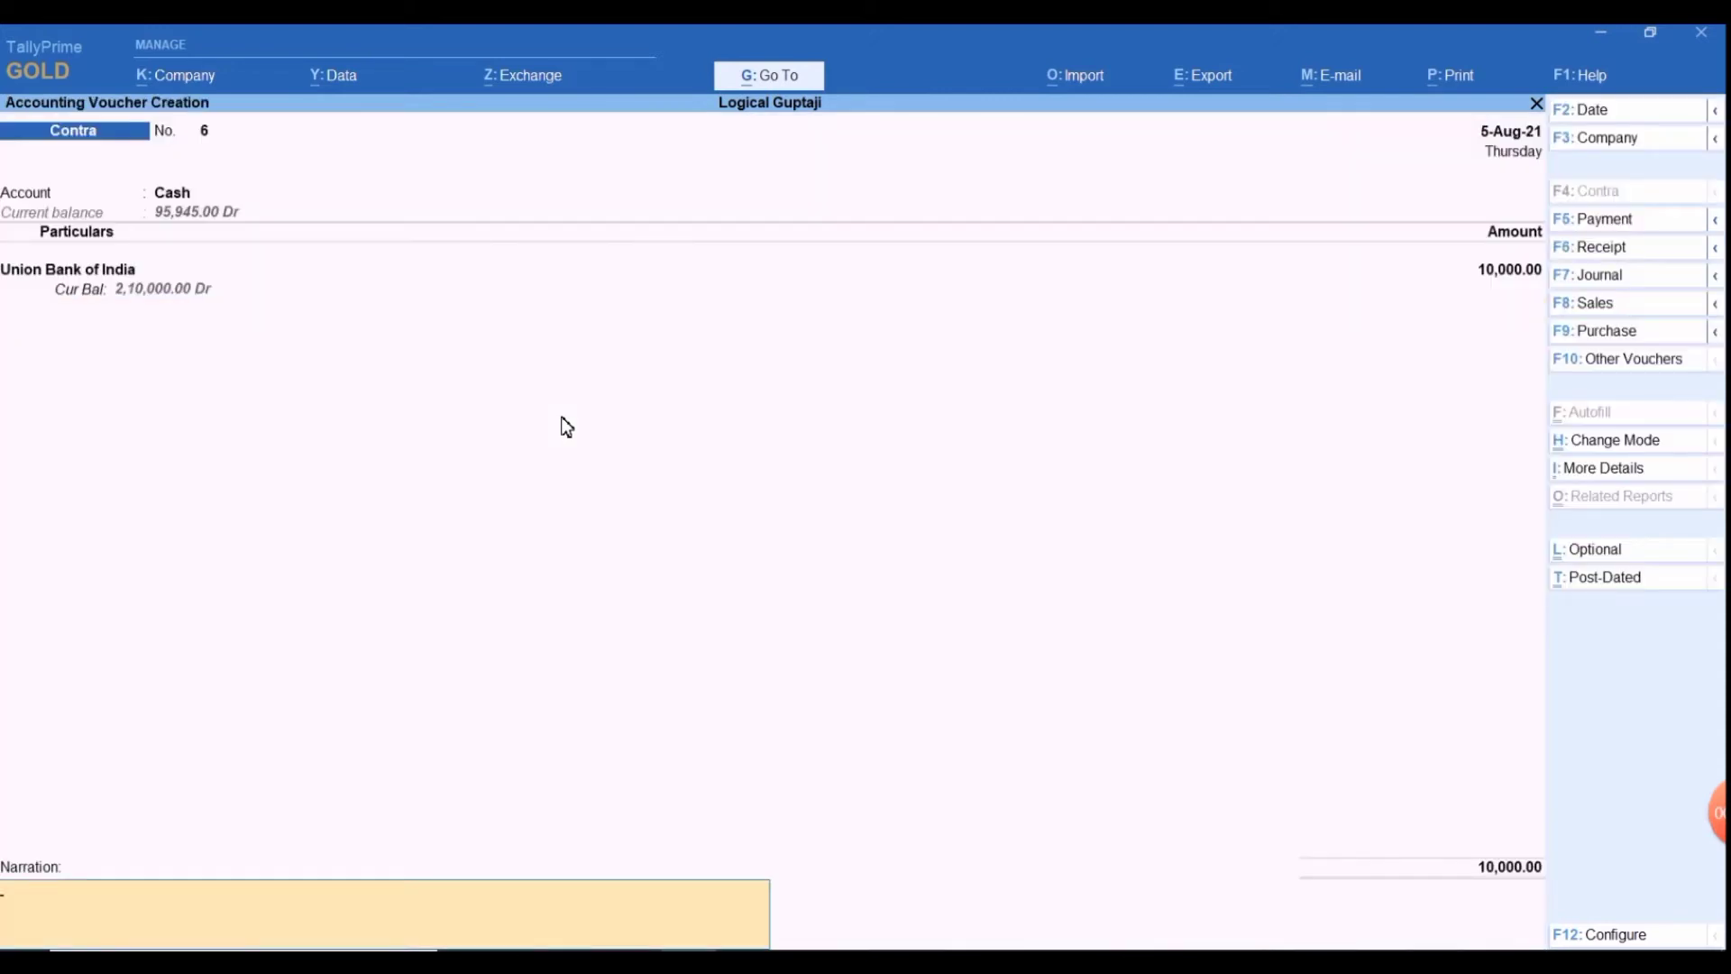
# - Add the narration "being cash withdrawal" and save the Contra voucher
pyautogui.write('being')
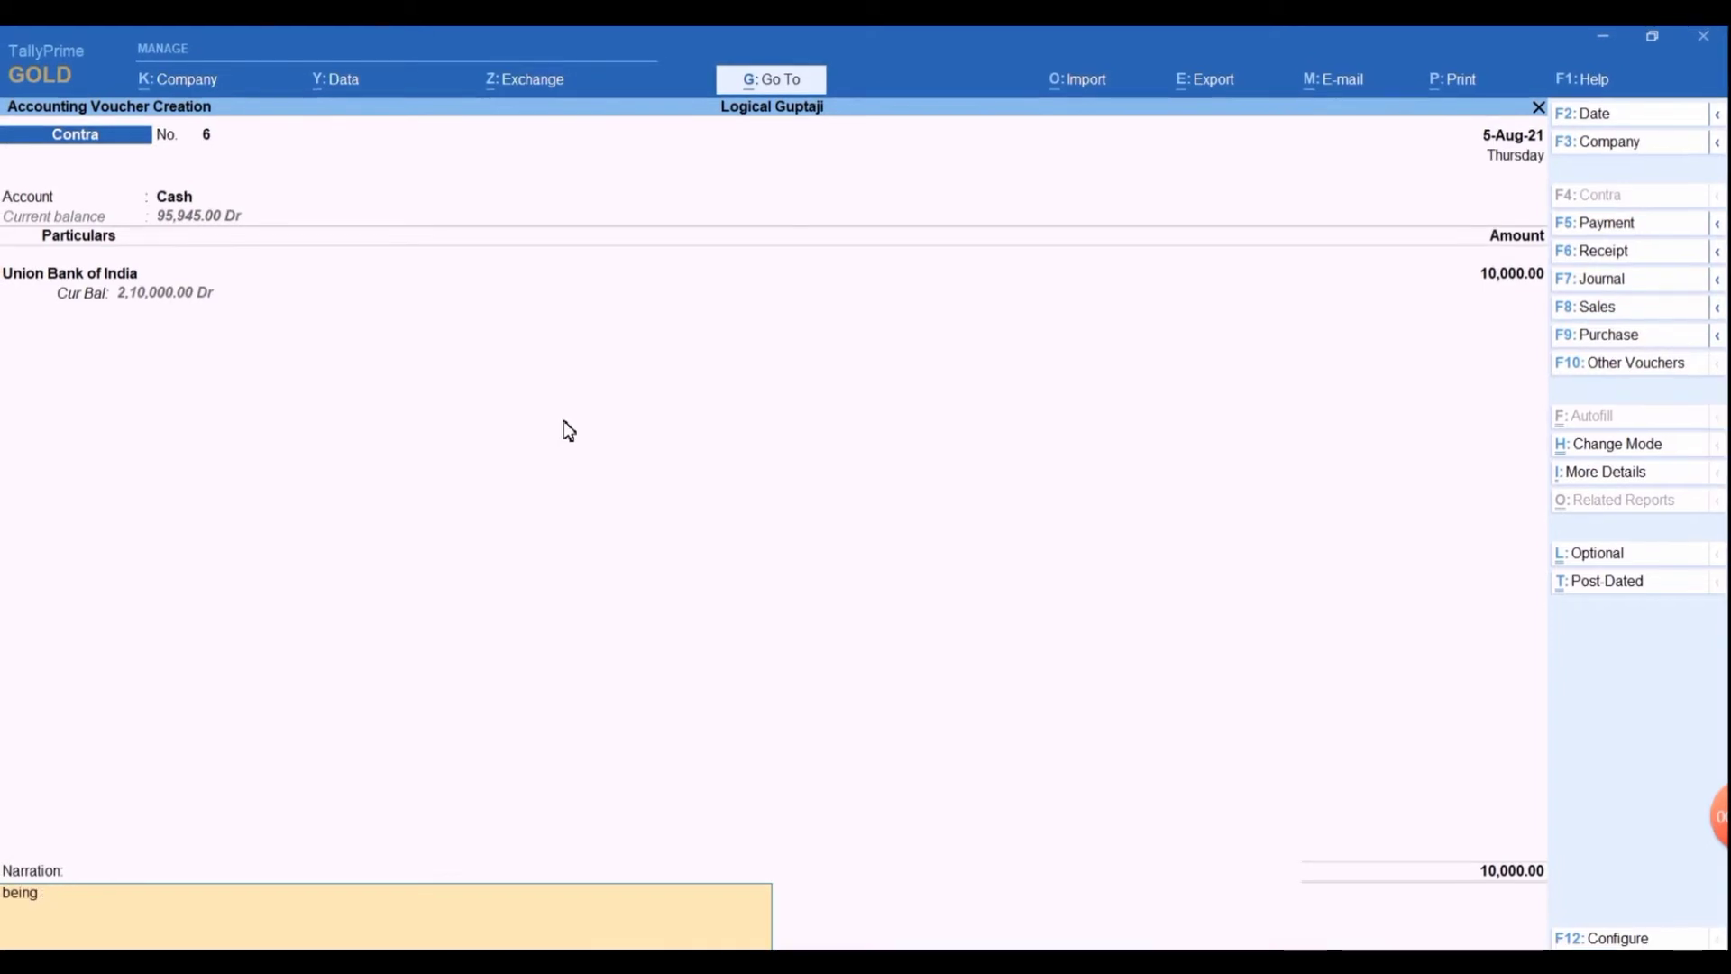
pyautogui.write(' cash withdrawal')
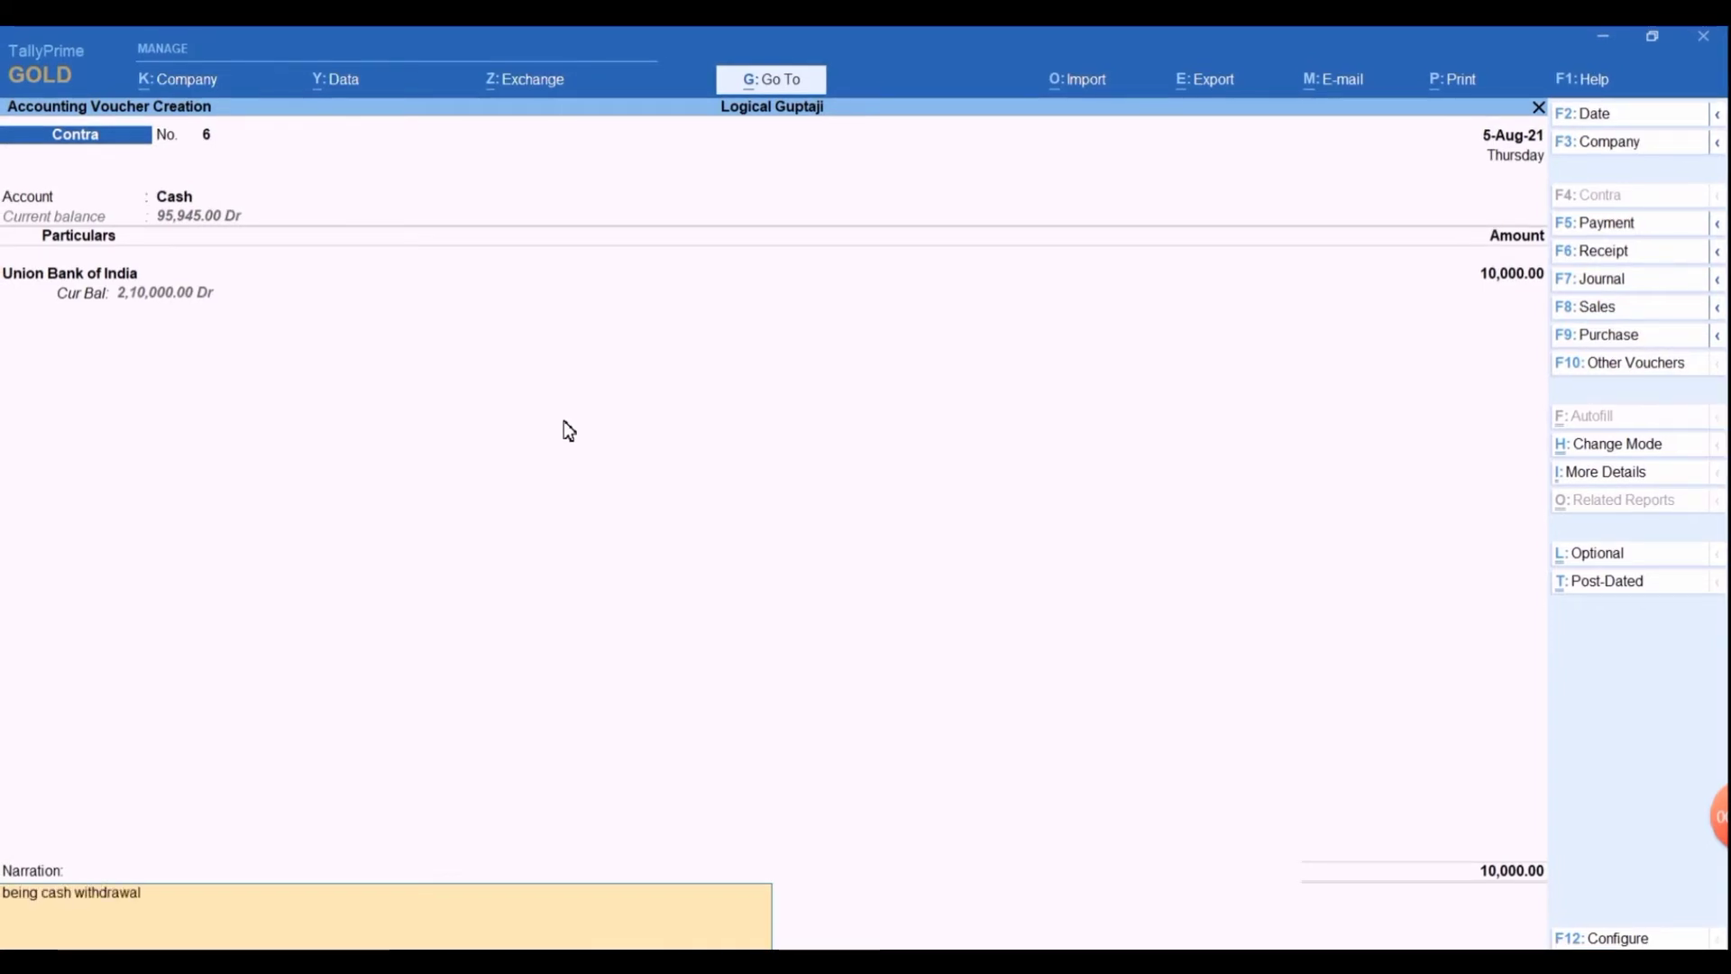
pyautogui.press('Return')
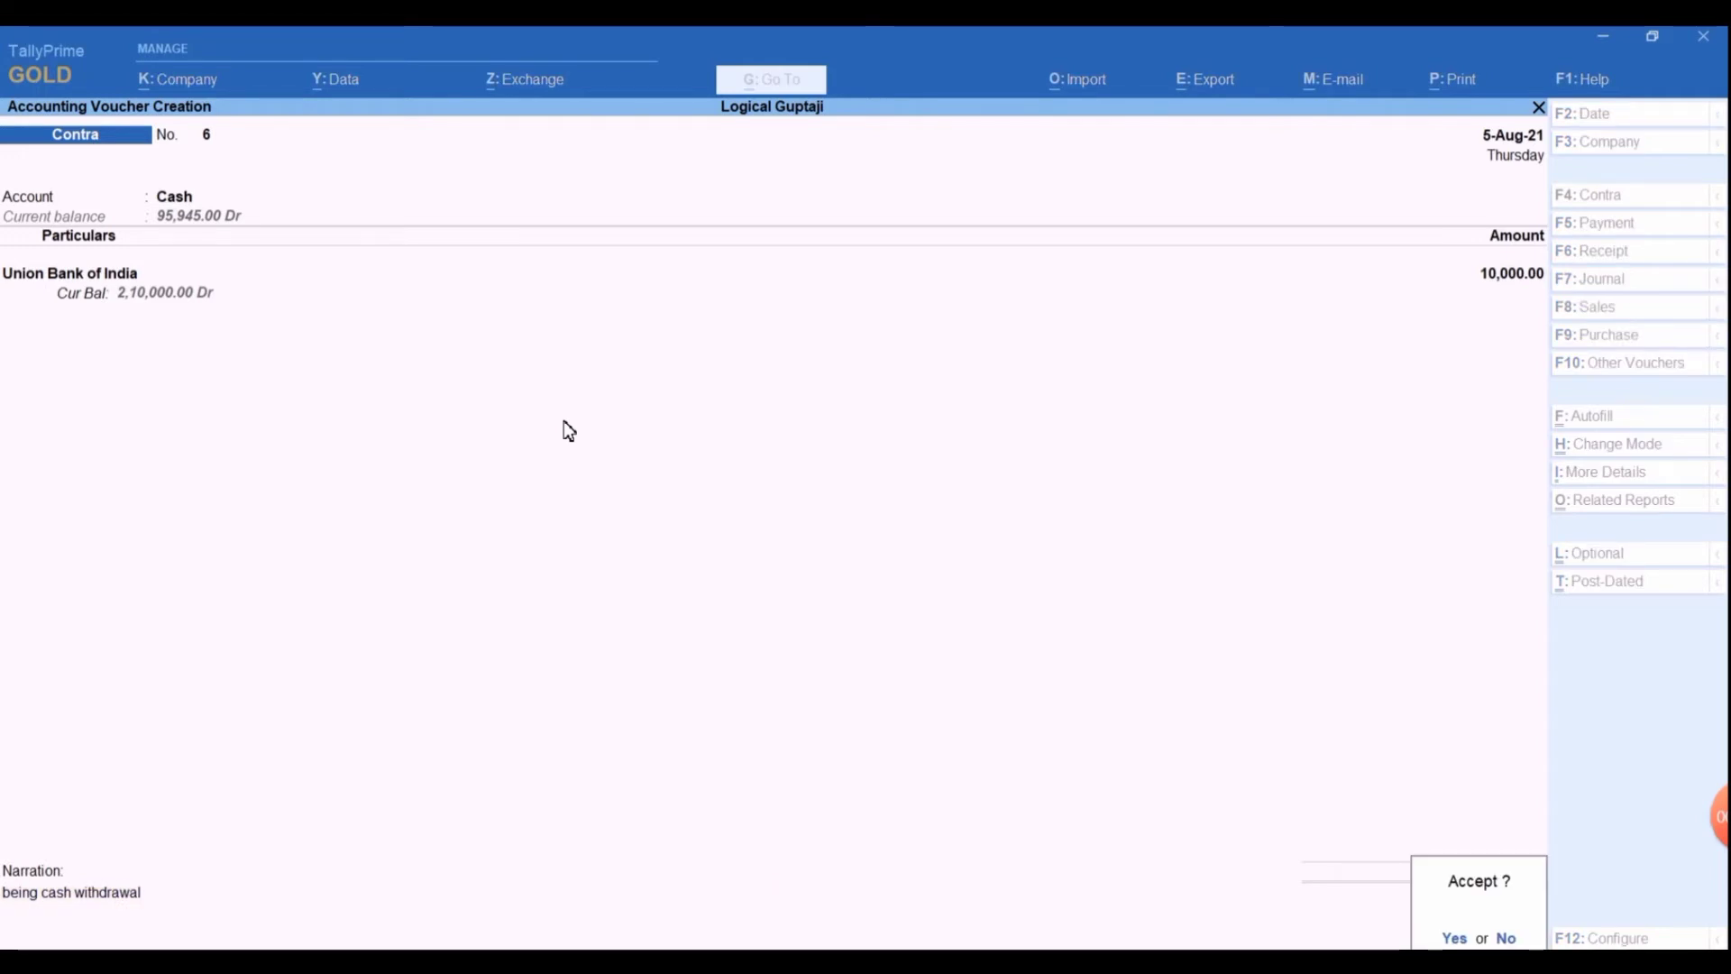
pyautogui.press('Return')
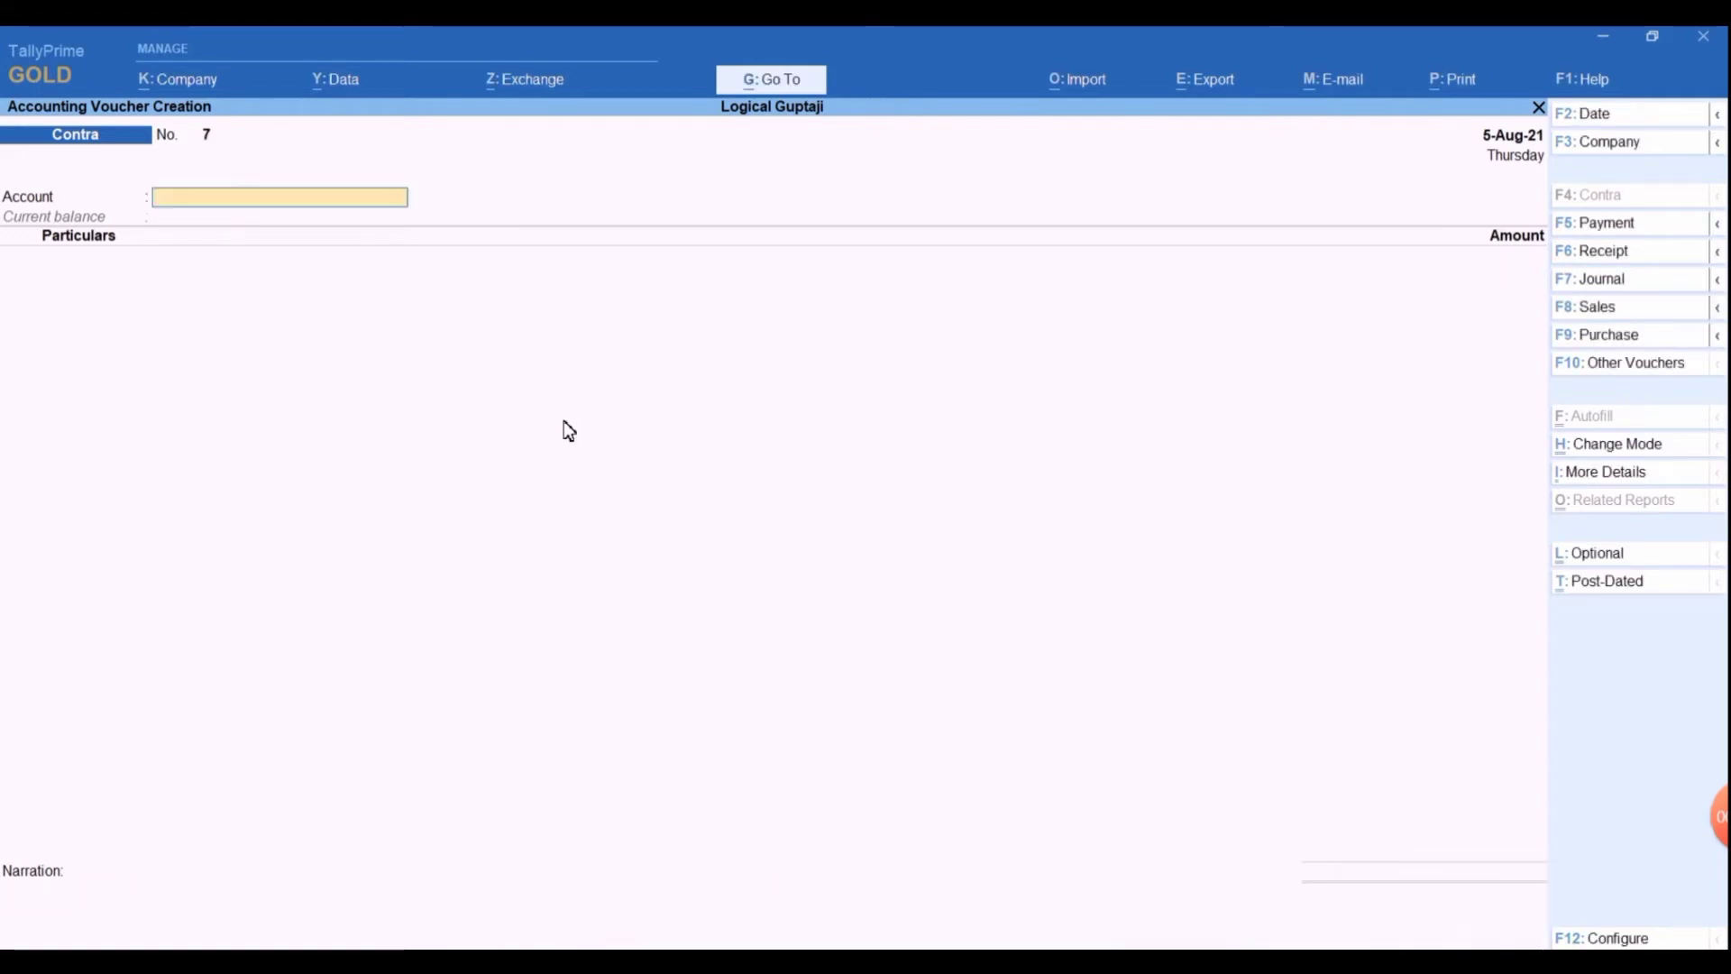
# - Review the bank transfer entry in Adobe Reader, and set the new TallyPrime voucher's account to Sbi A/c with Union Bank of India as the particulars
pyautogui.hotkey('alt', 'F9')
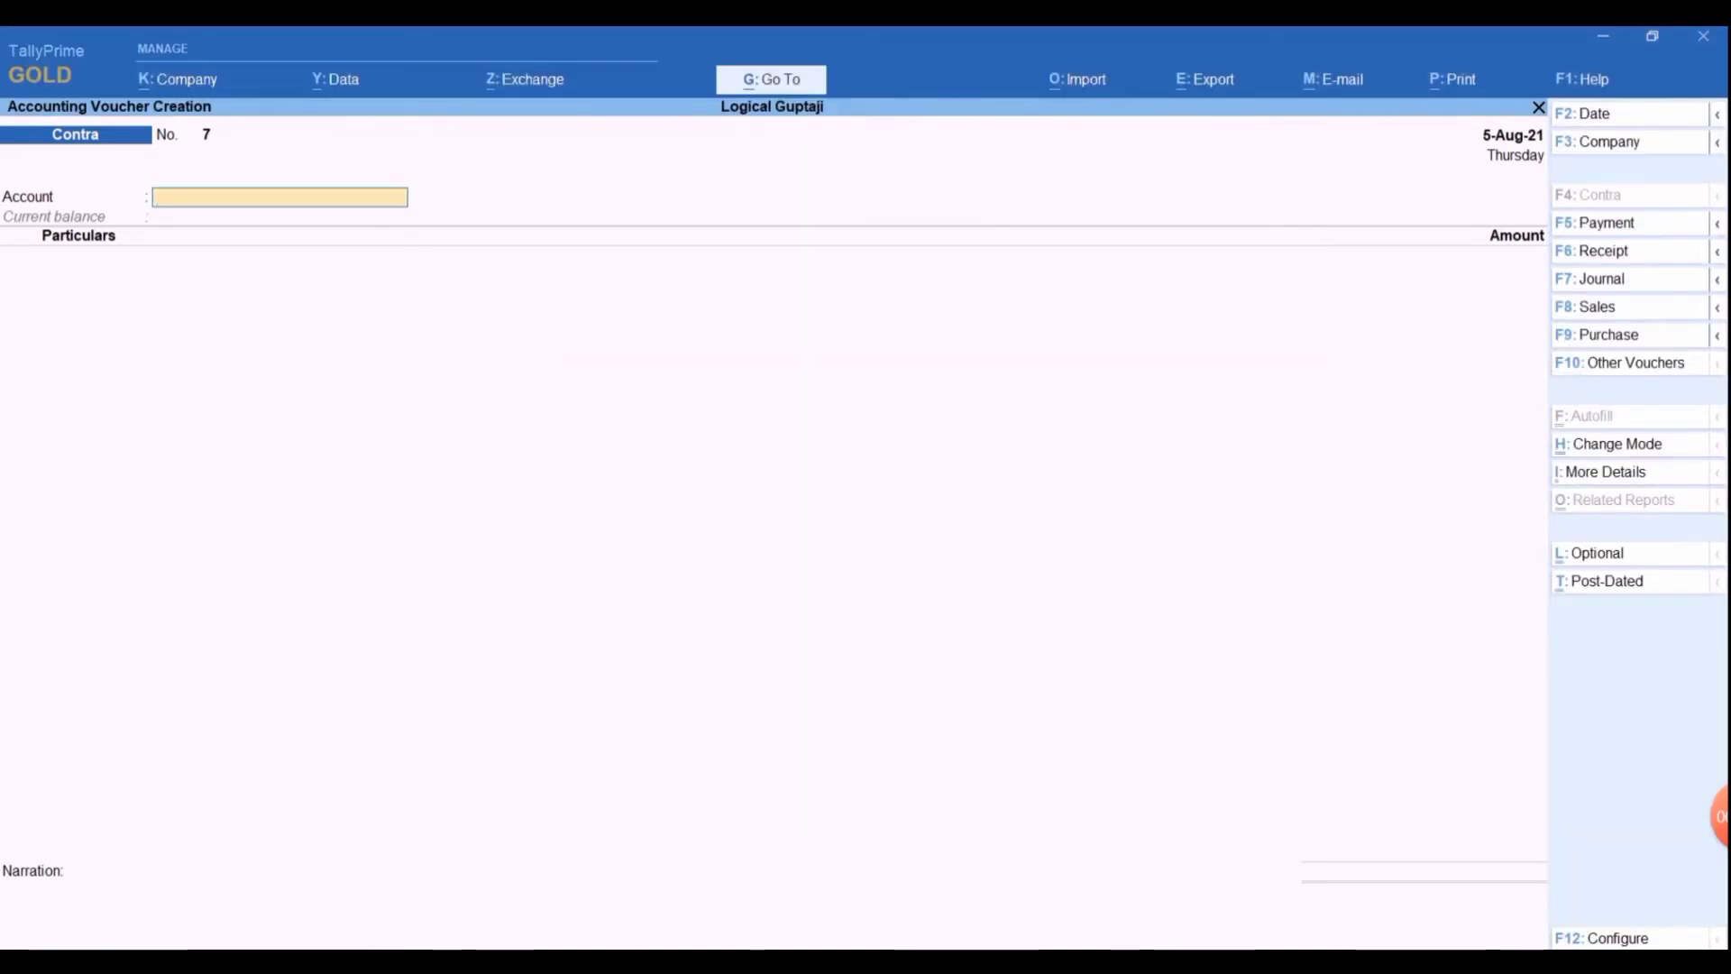
pyautogui.hotkey('alt', 'Tab')
pyautogui.scroll(-2, 613, 738)
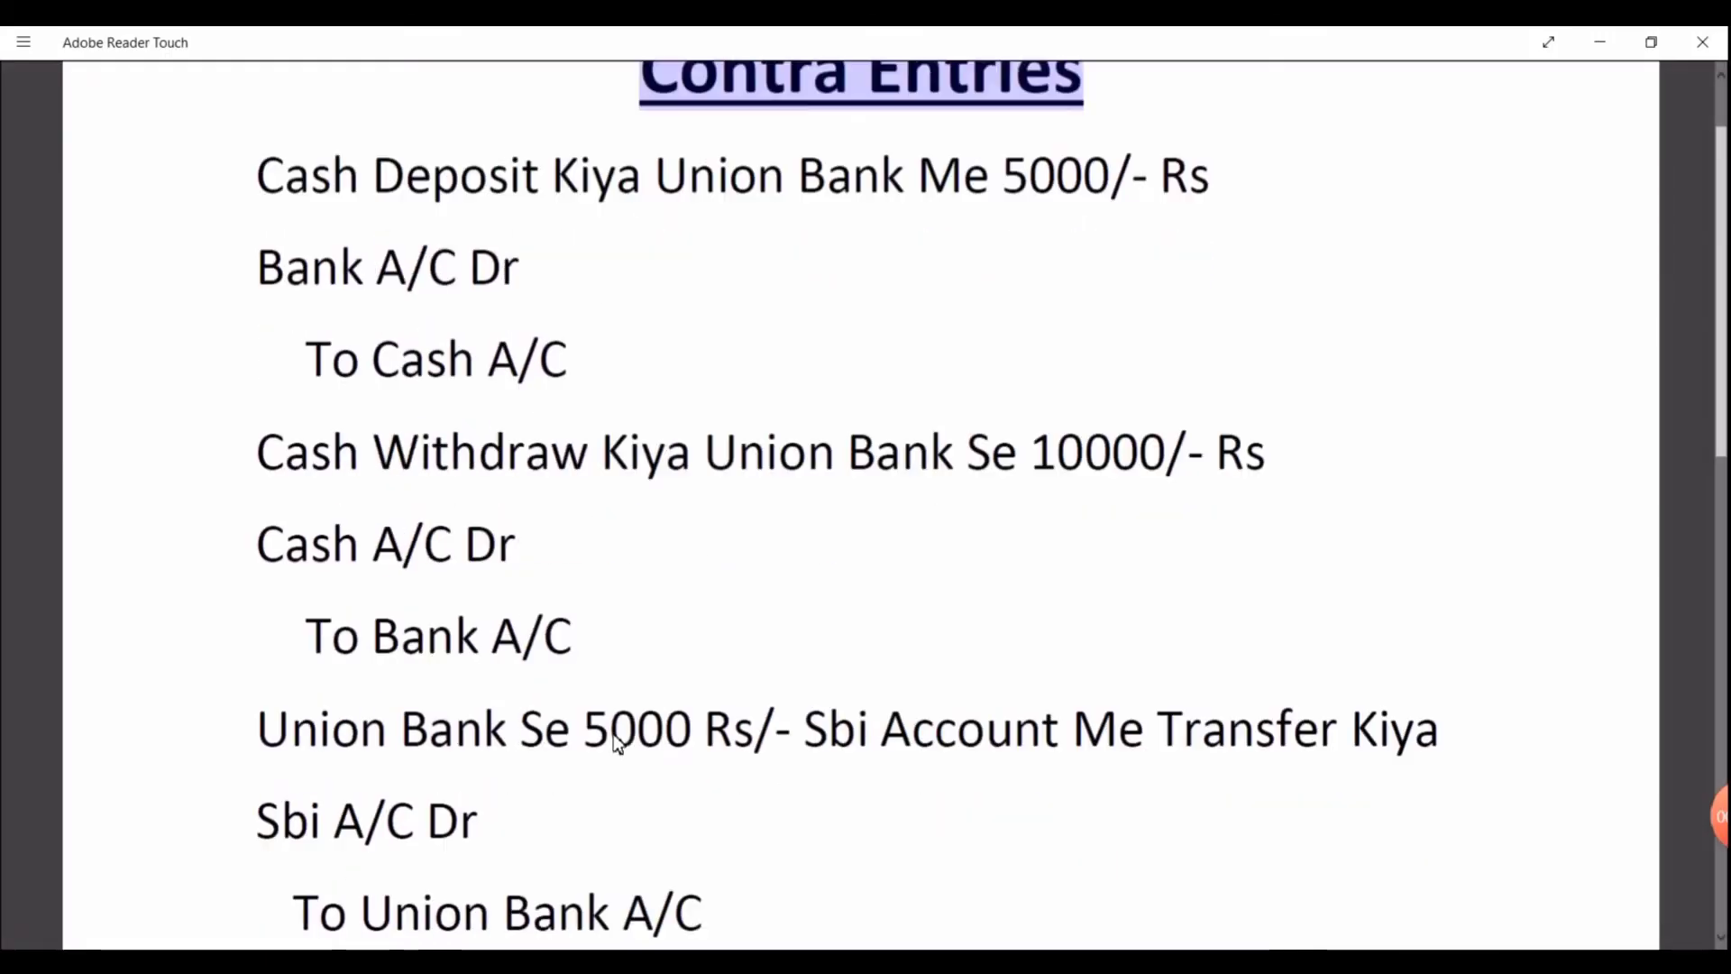
pyautogui.scroll(-1, 618, 743)
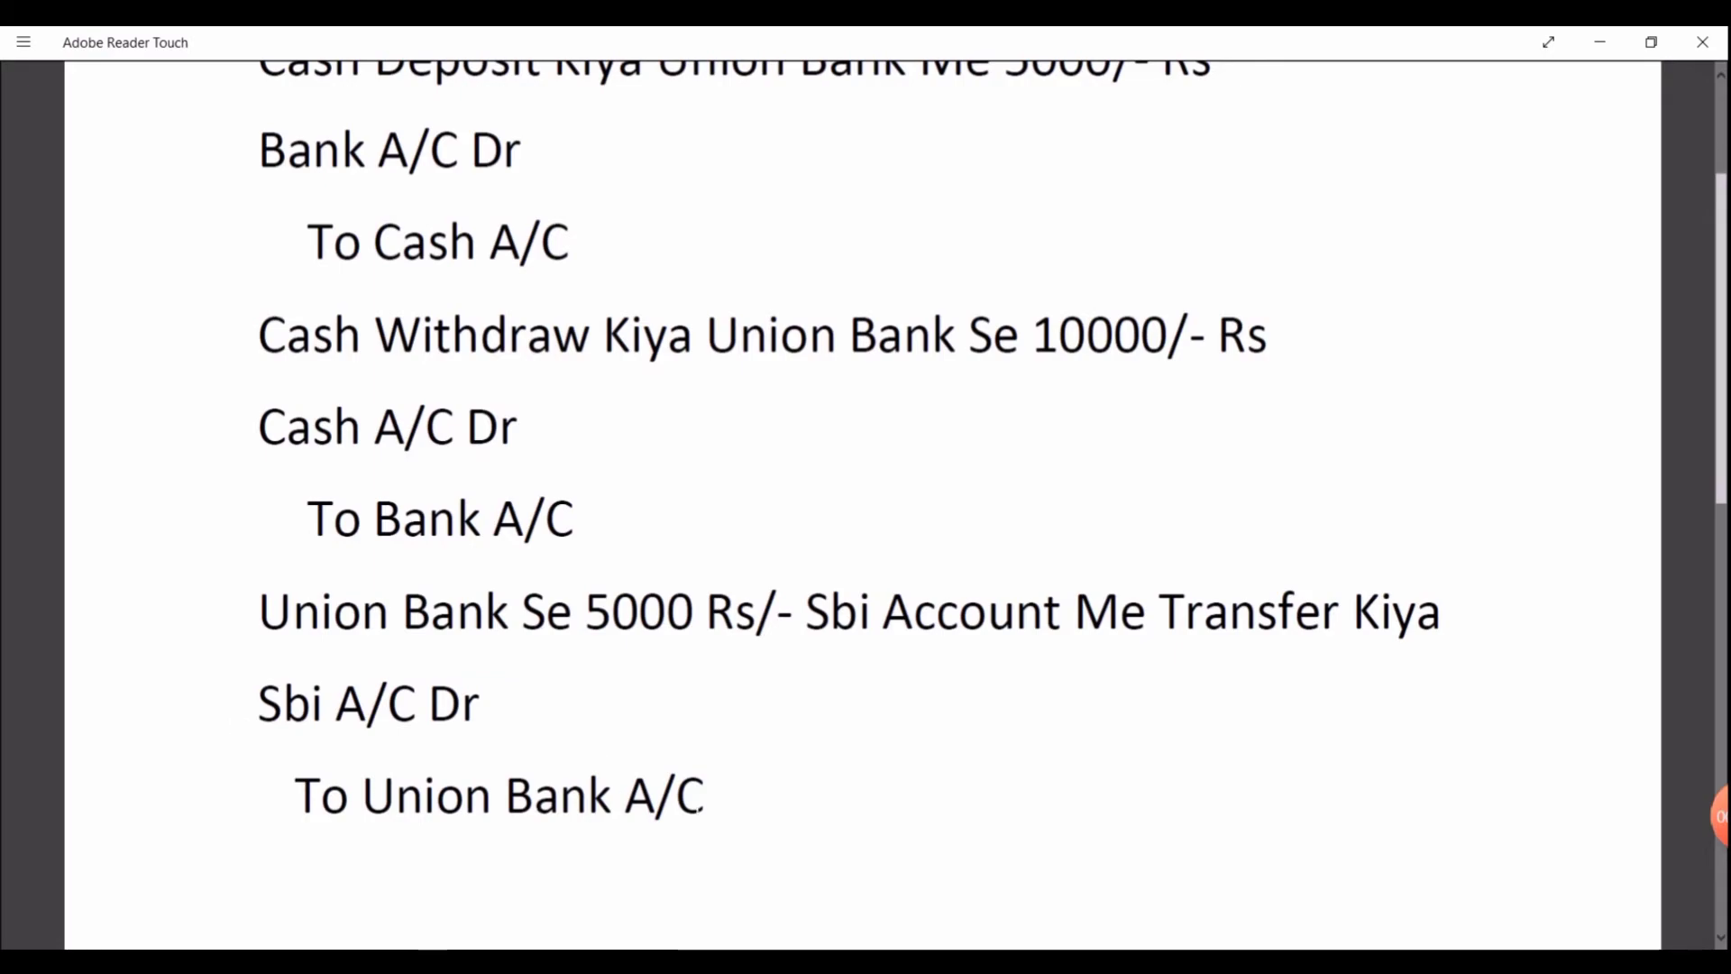
pyautogui.hotkey('alt', 'Tab')
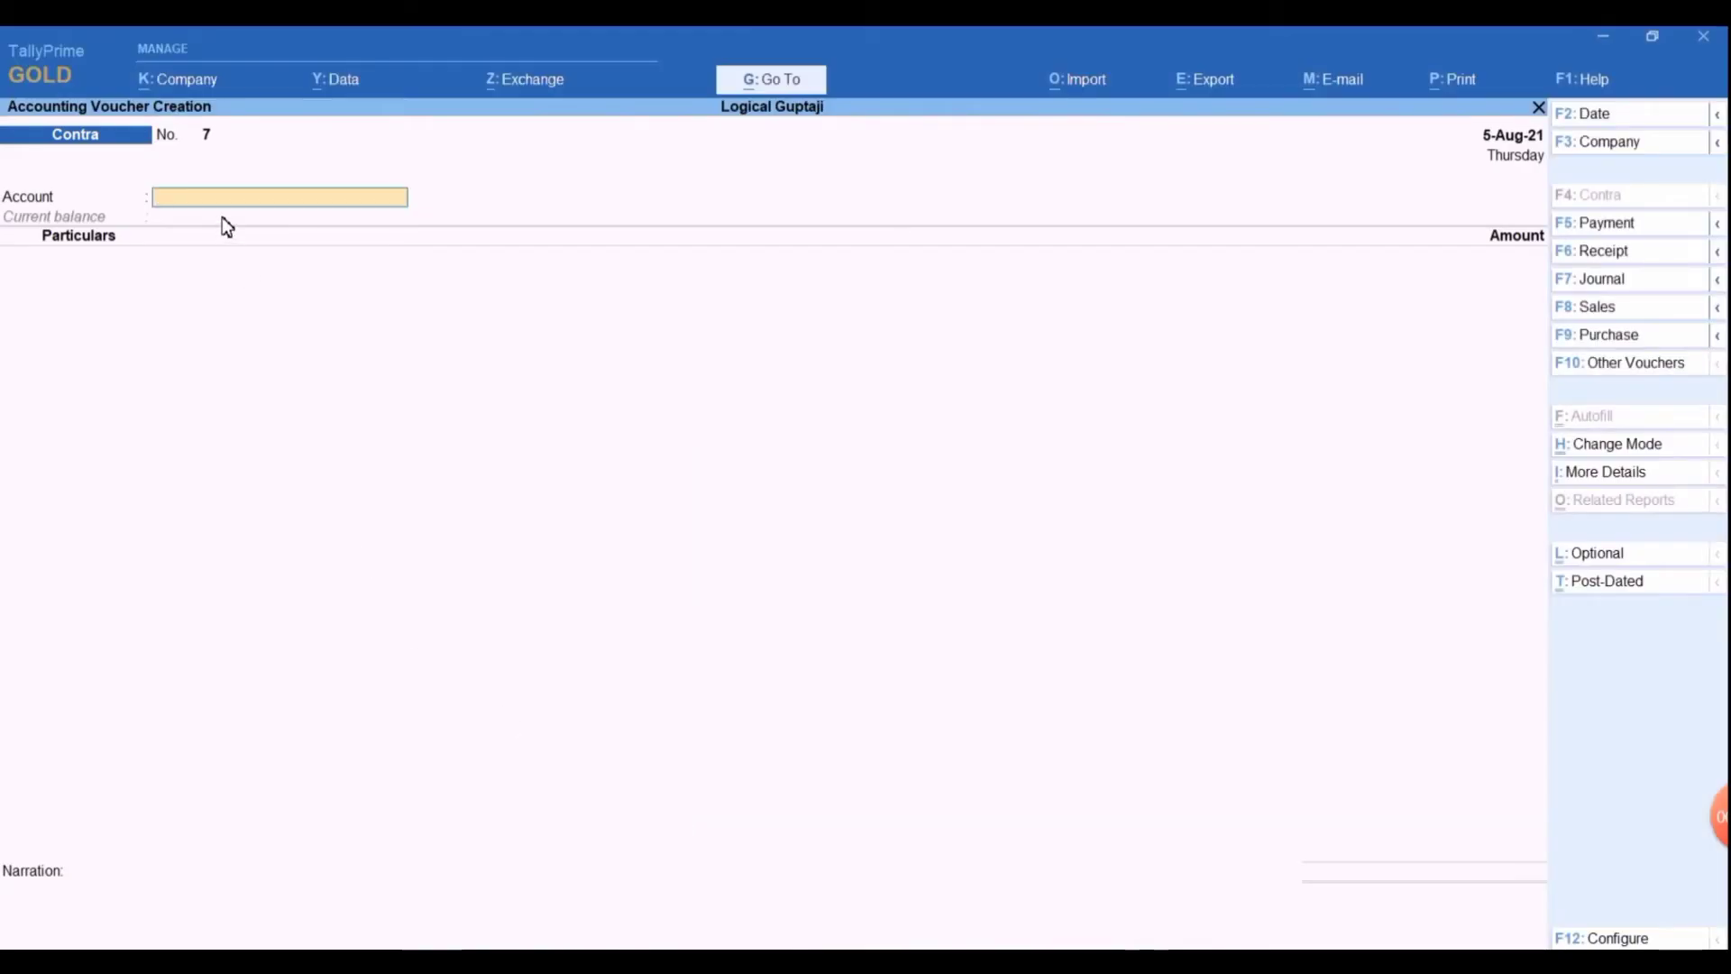
pyautogui.write('Sbi')
pyautogui.press('Return')
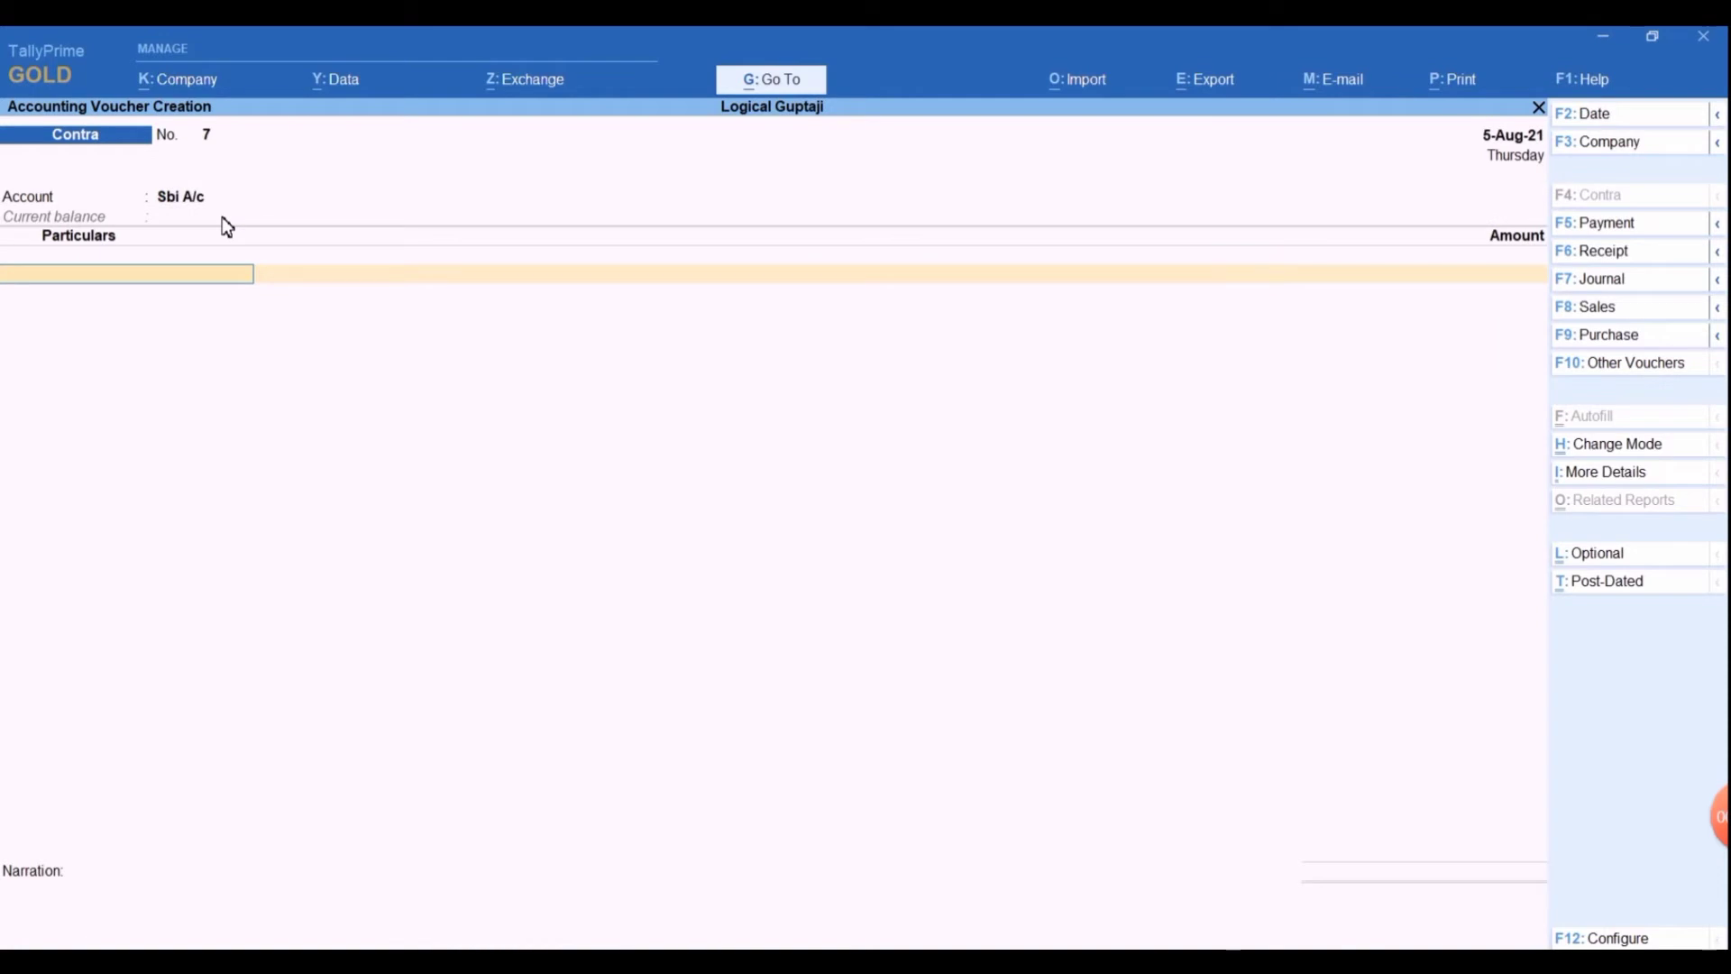
pyautogui.write('uni')
pyautogui.press('Return')
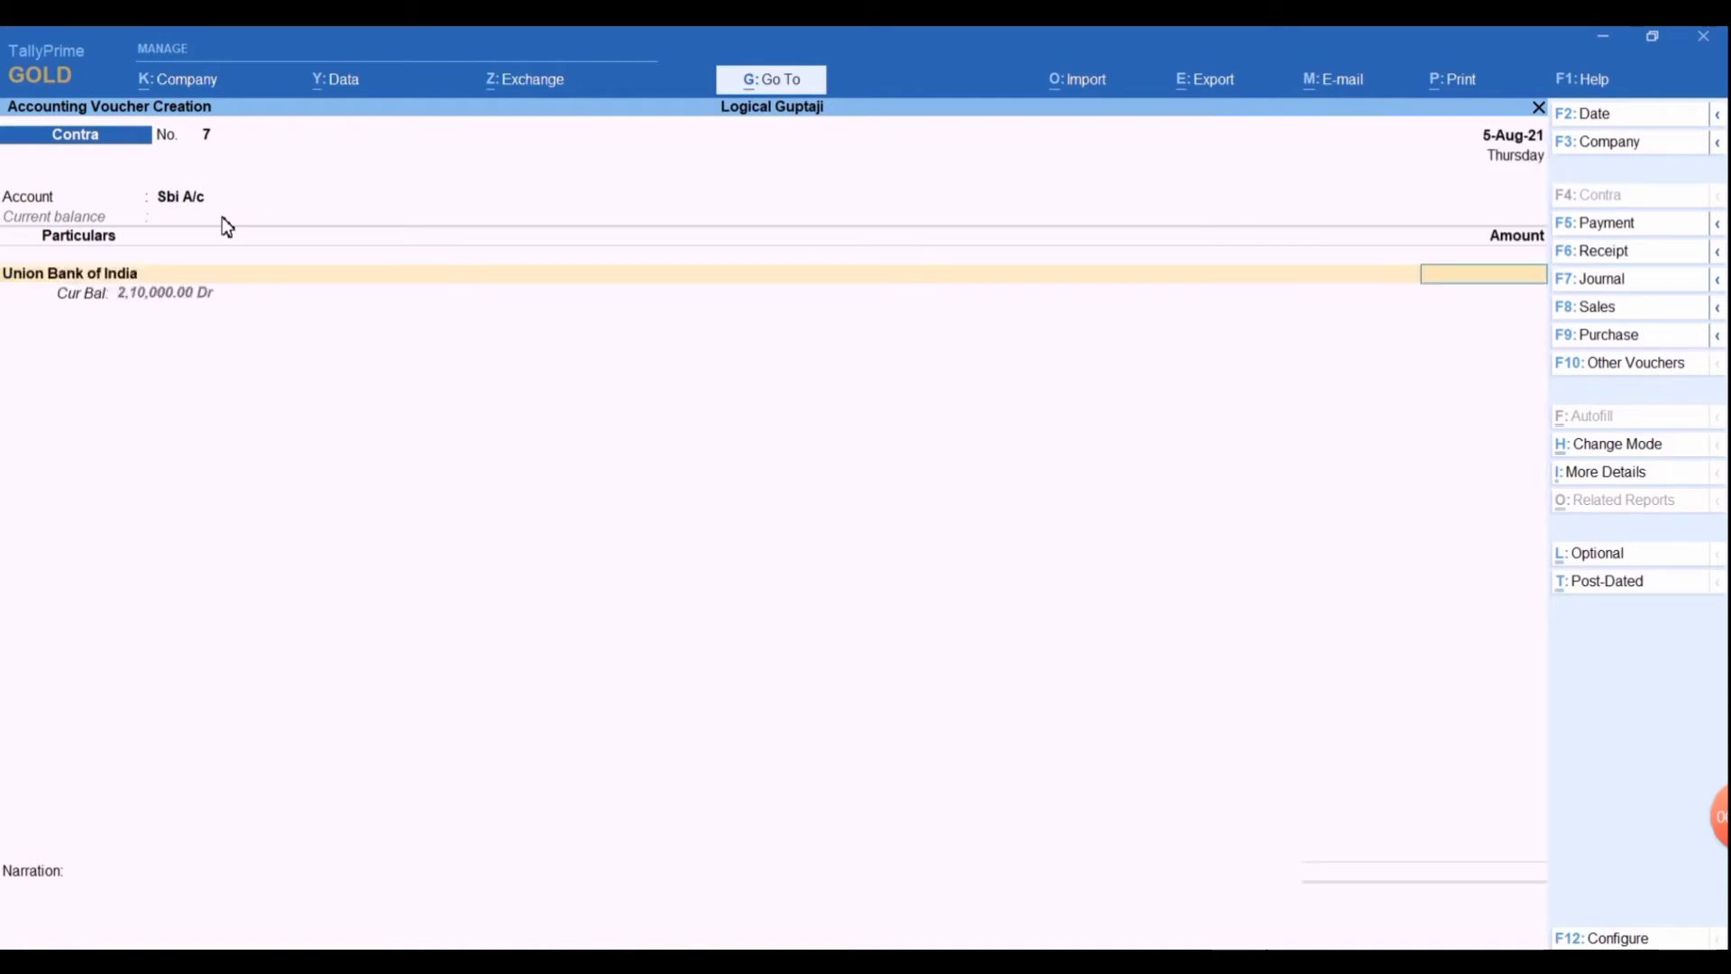
# - Check the transfer amount in Adobe Reader and enter 5000 for Union Bank of India in the TallyPrime voucher
pyautogui.hotkey('alt', 'Tab')
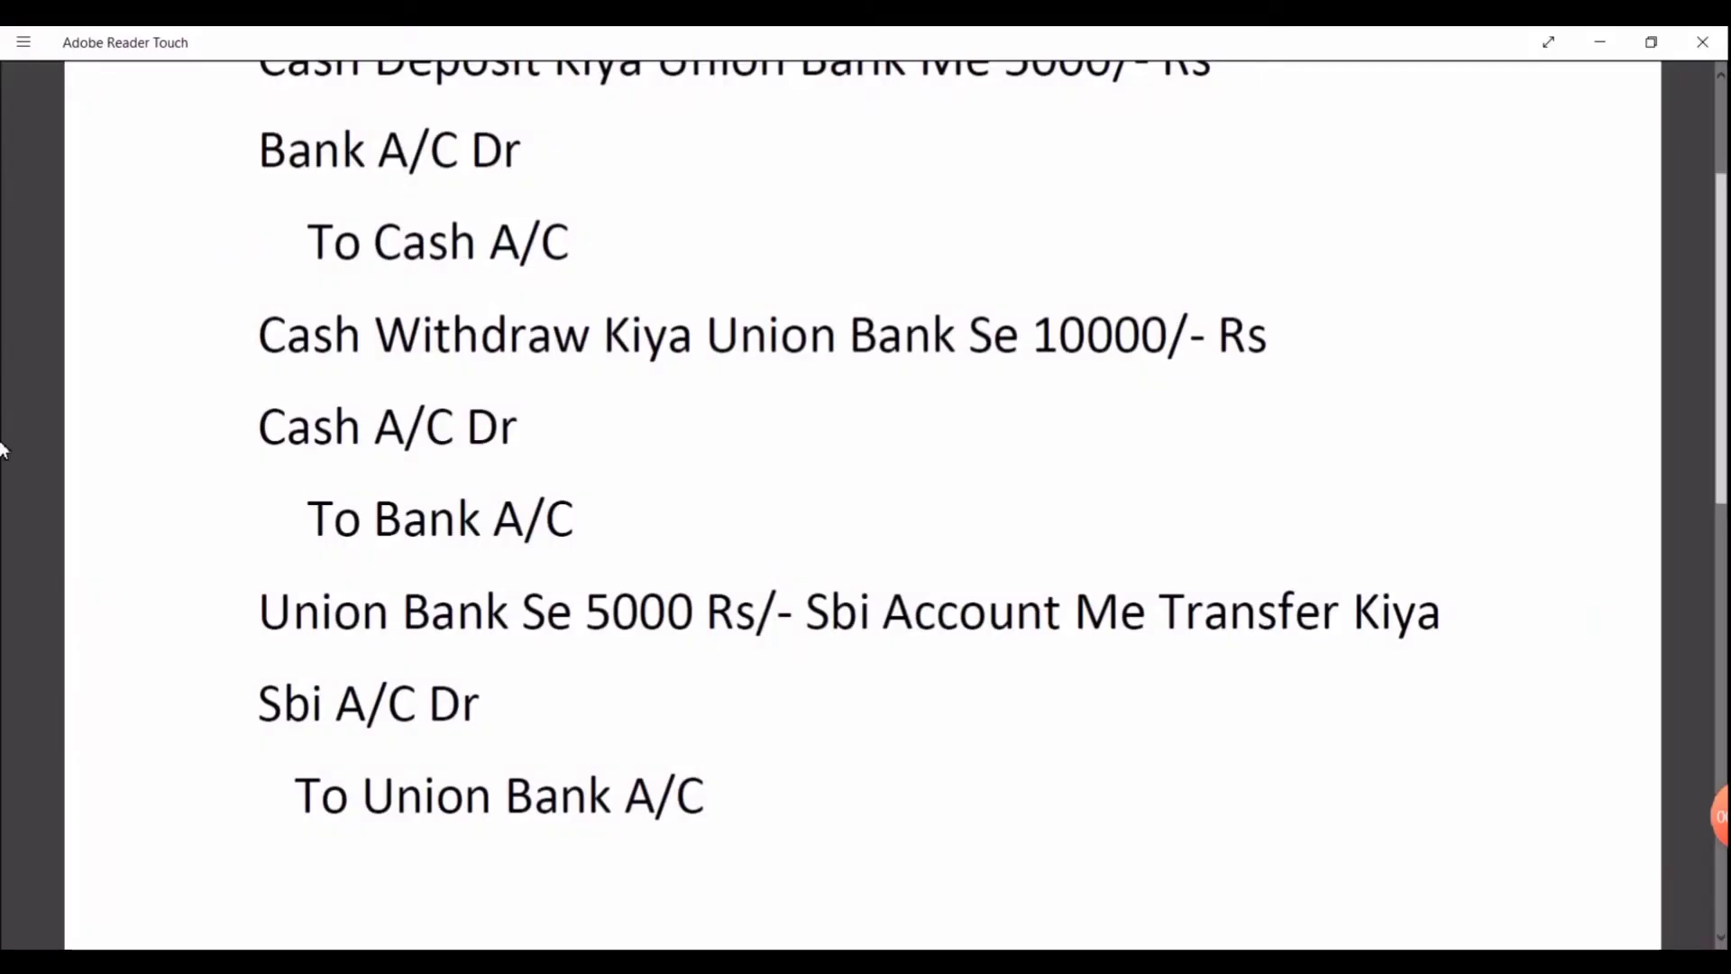
pyautogui.hotkey('alt', 'Tab')
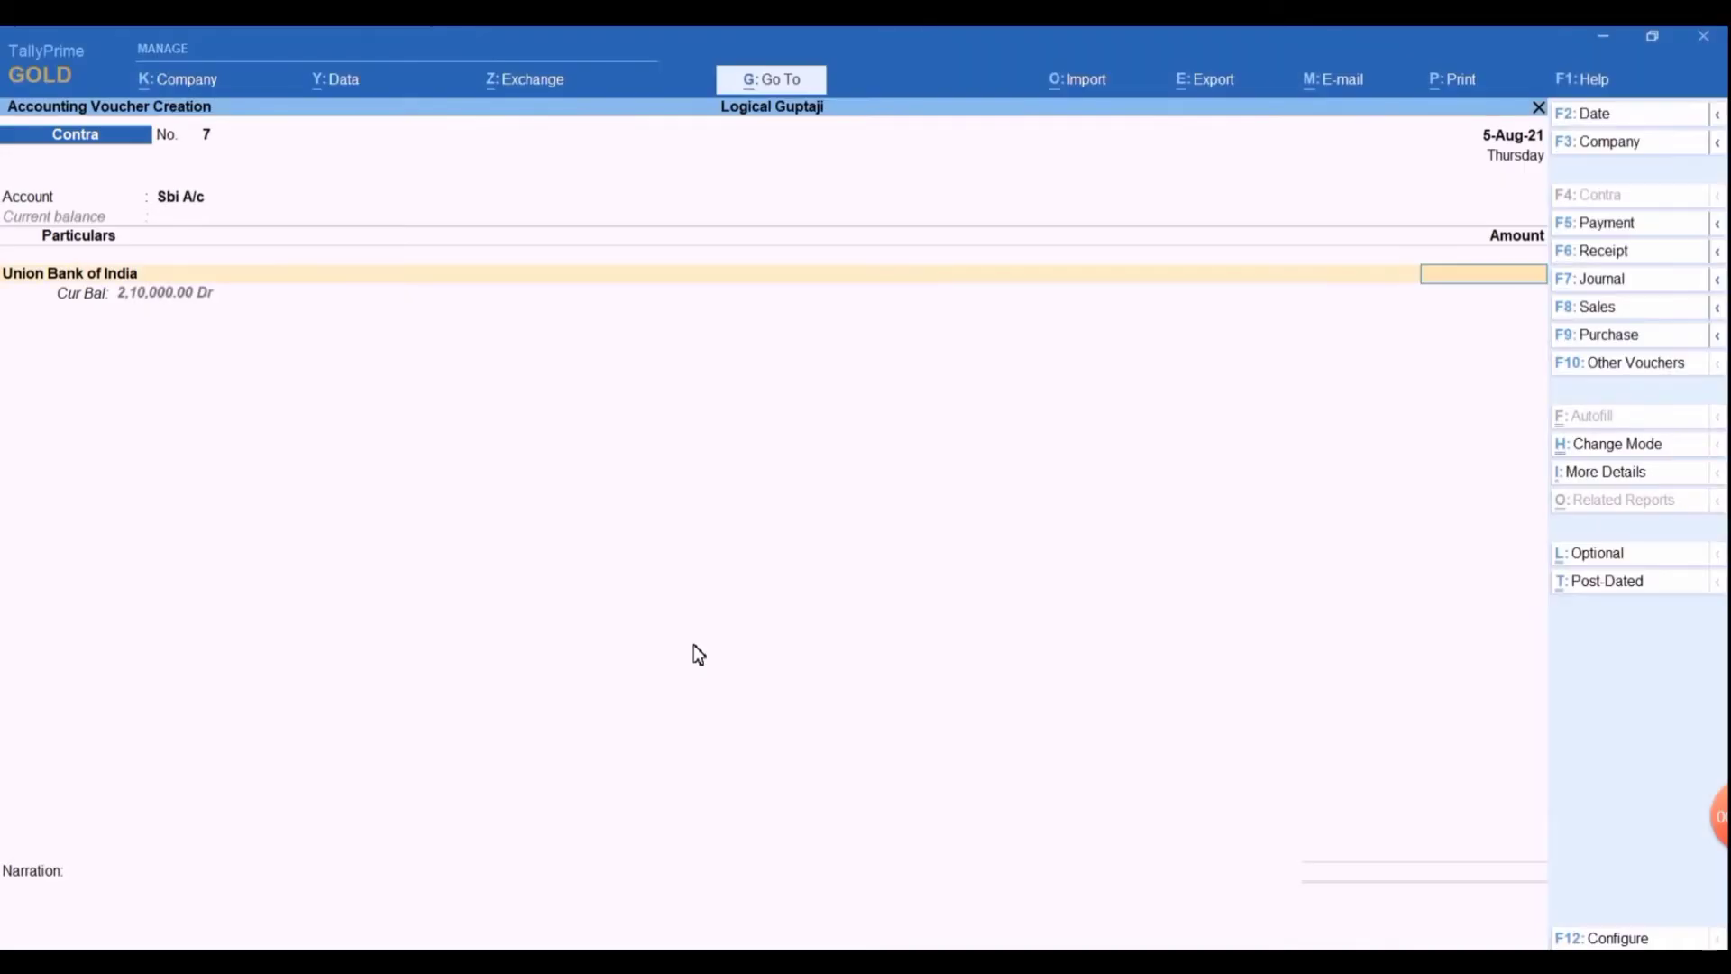
pyautogui.write('5000')
pyautogui.press('Return')
# - Allocate Union Bank of India's 5,000 as a Cheque, entering its instrument number and keeping the instrument date 5-Aug-21
pyautogui.press('Return')
pyautogui.press('Return')
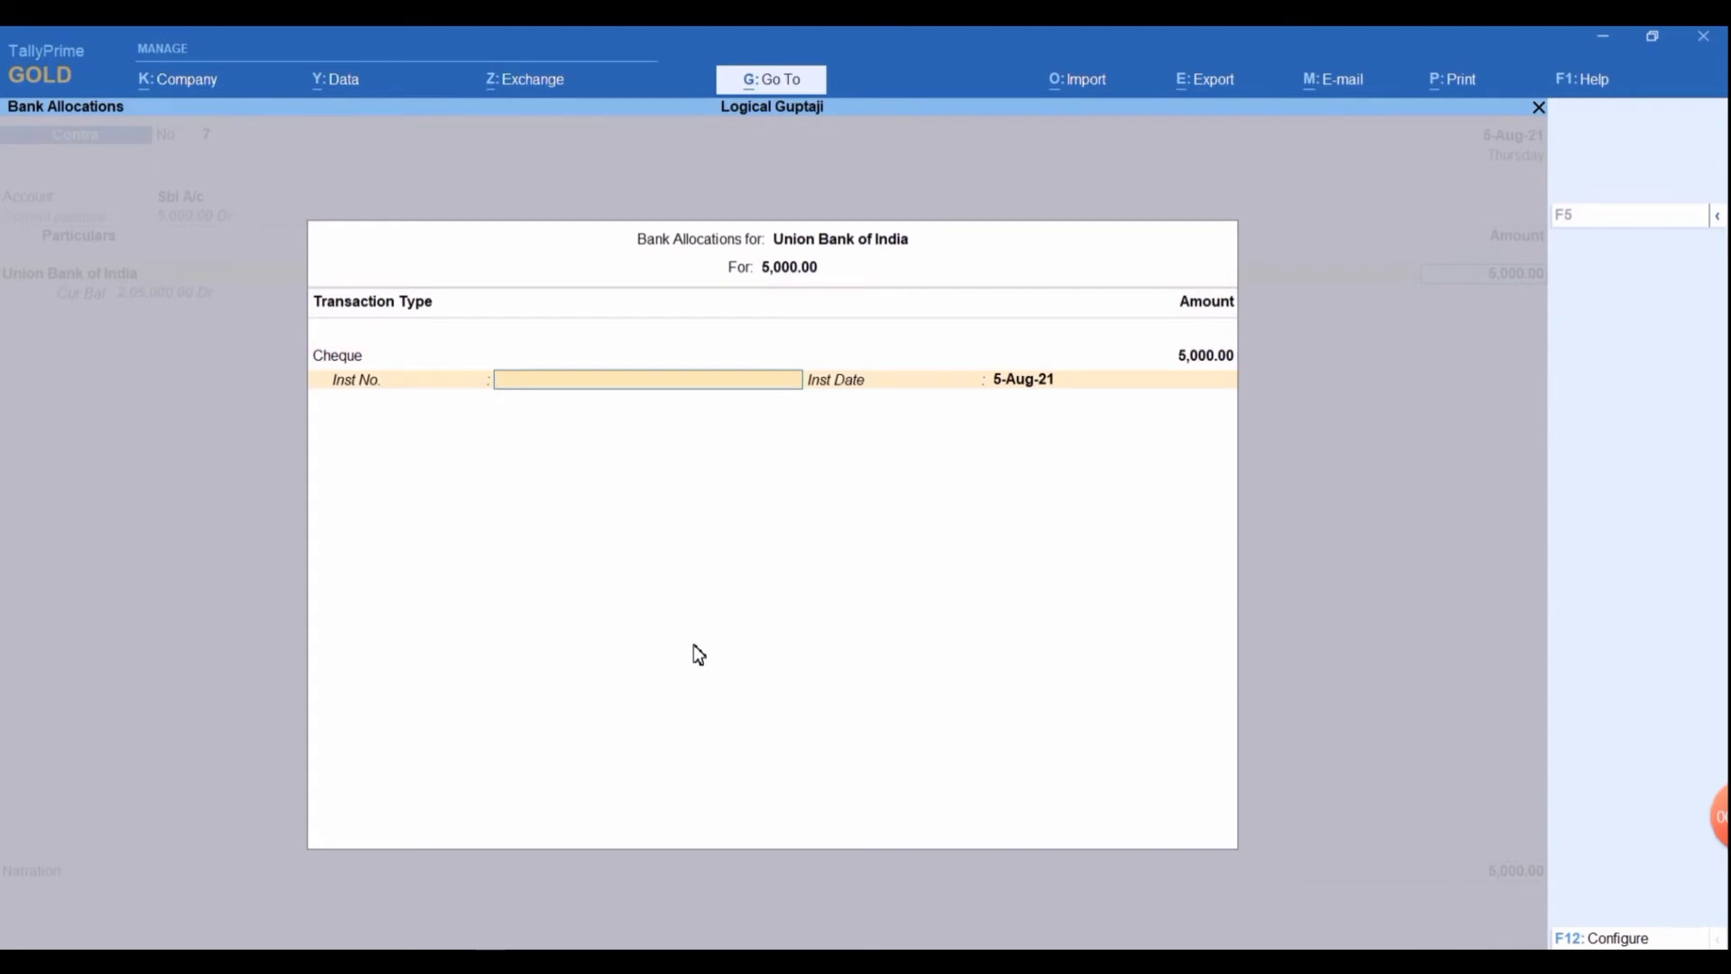
pyautogui.write('151545')
pyautogui.press('Return')
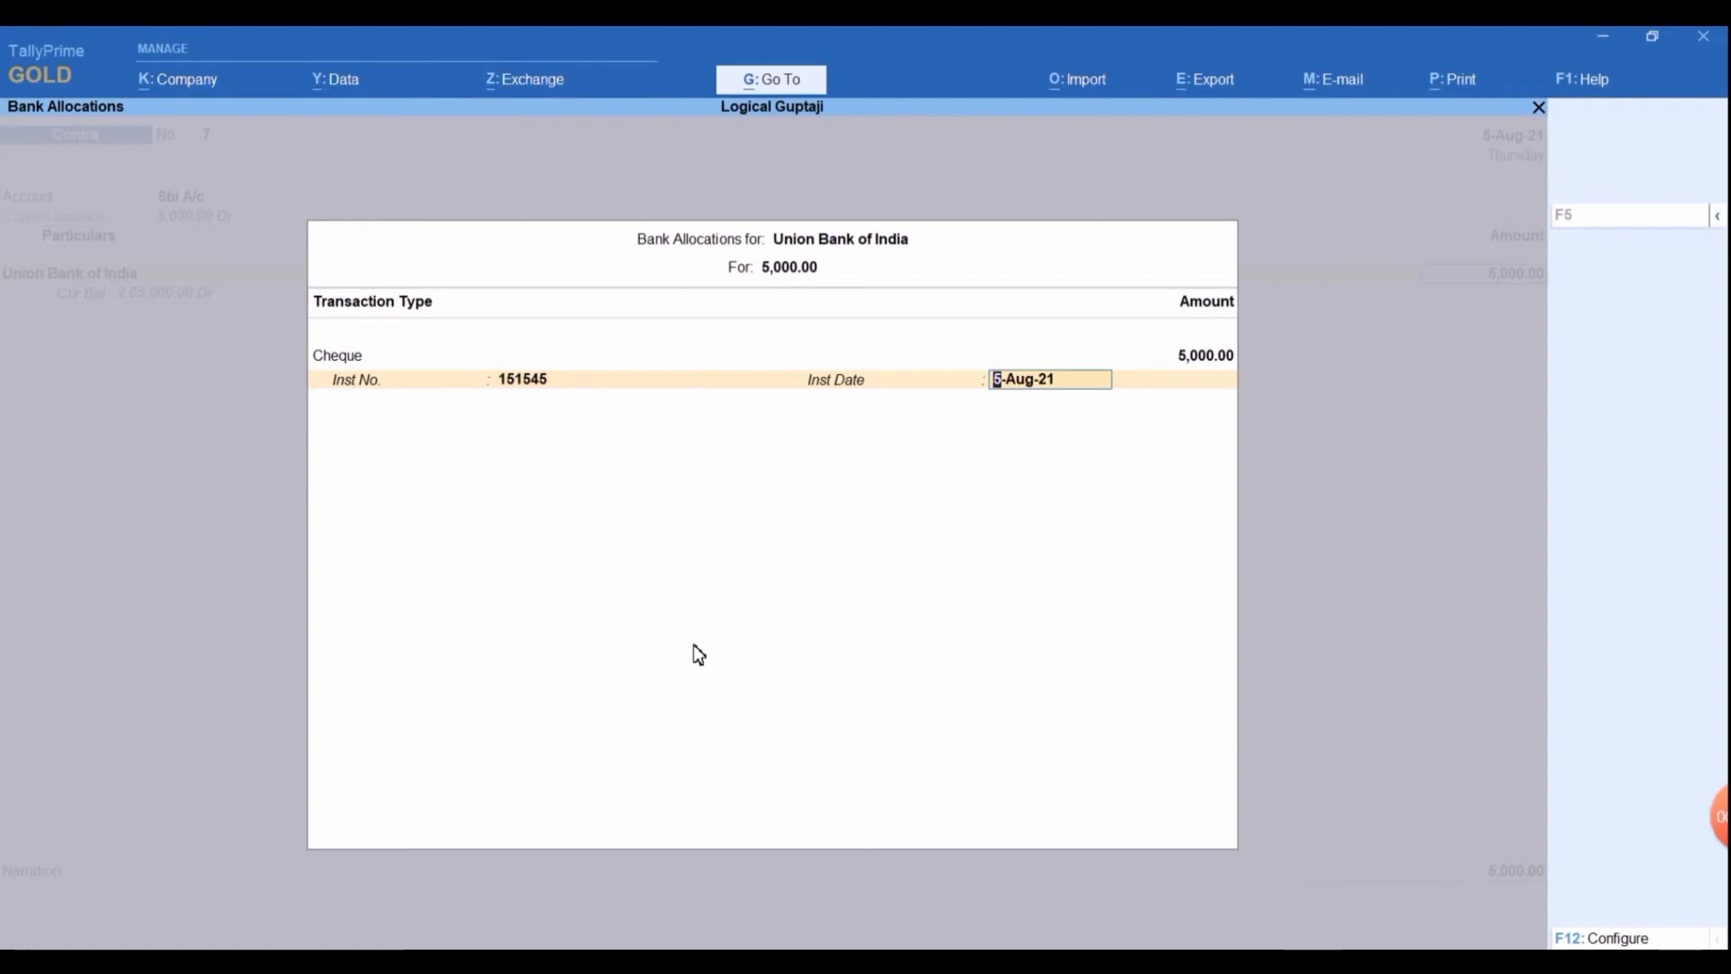
pyautogui.press('Return')
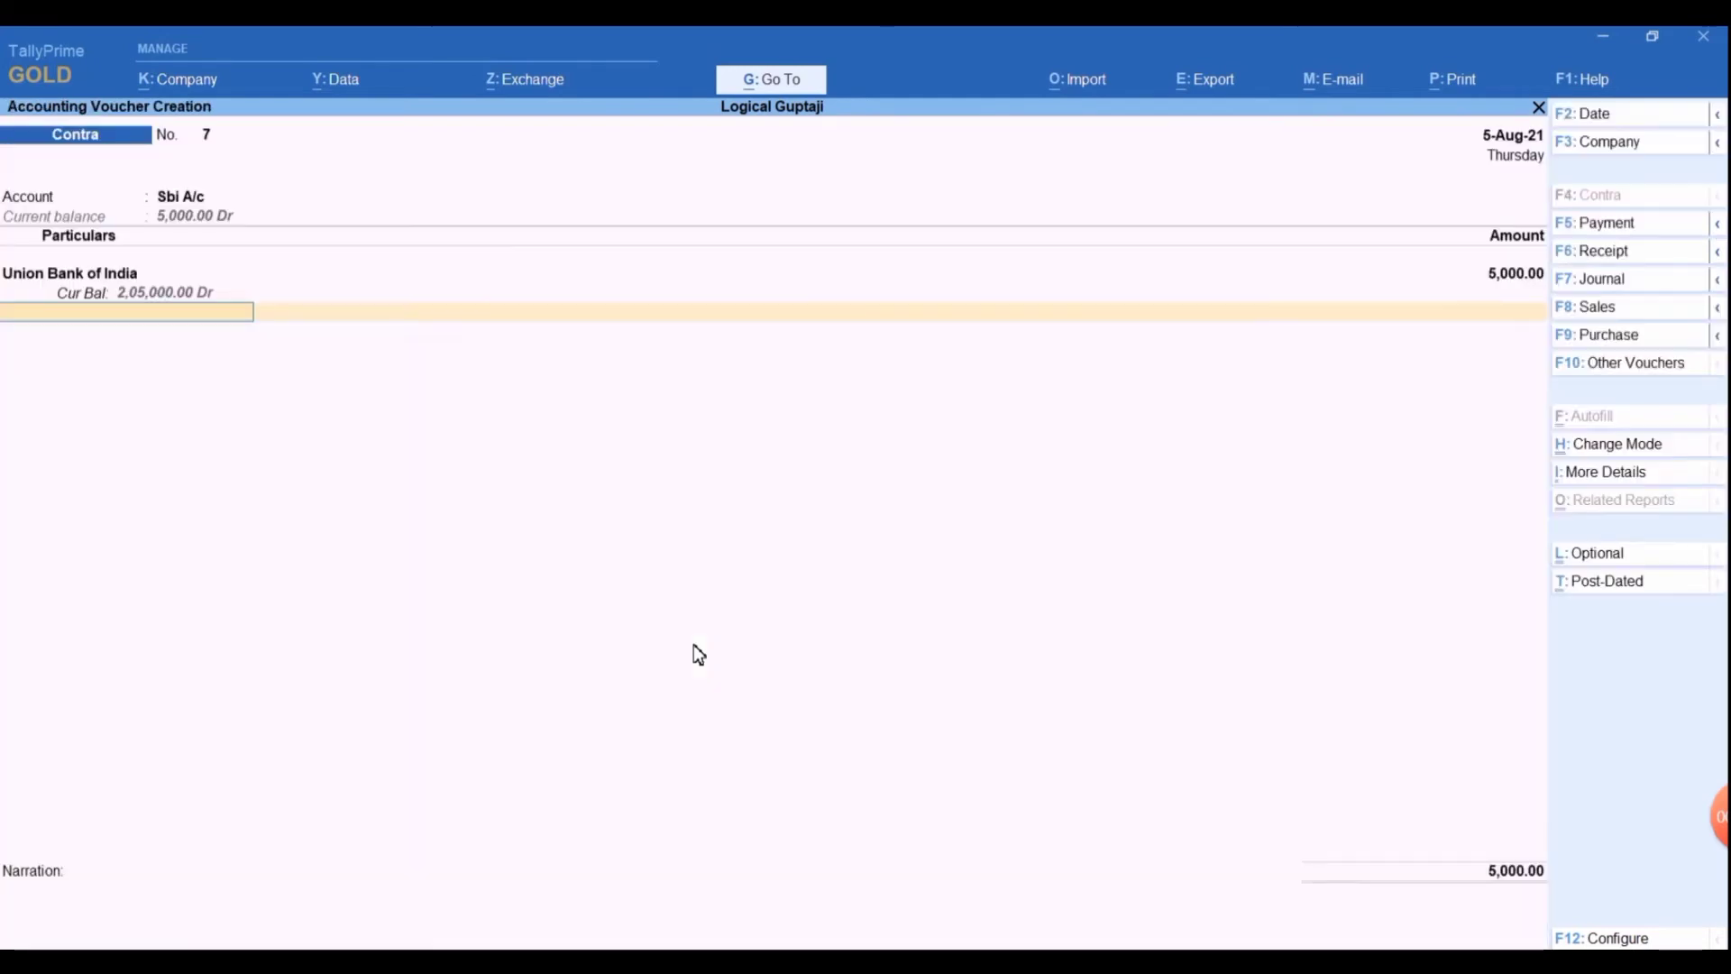
# - Finish the particulars and accept the Cheque/DD bank allocation of 5,000 for Sbi A/c
pyautogui.press('Return')
pyautogui.press('Return')
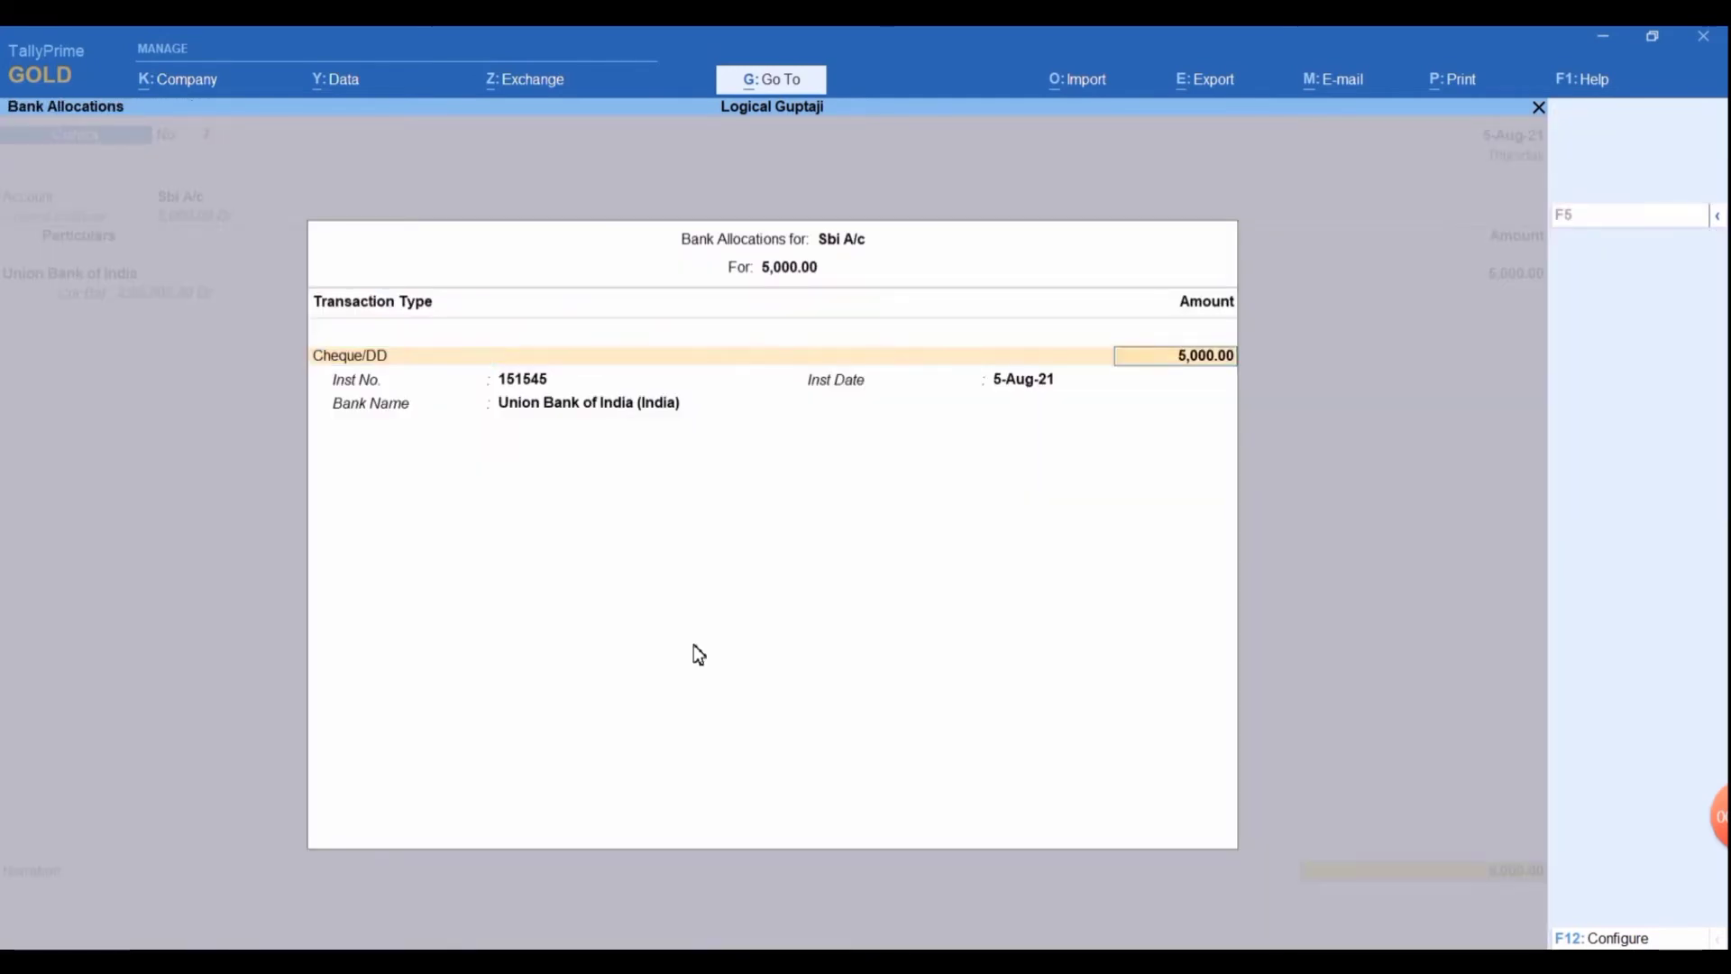
pyautogui.press('Return')
pyautogui.press('Return')
pyautogui.press('Return')
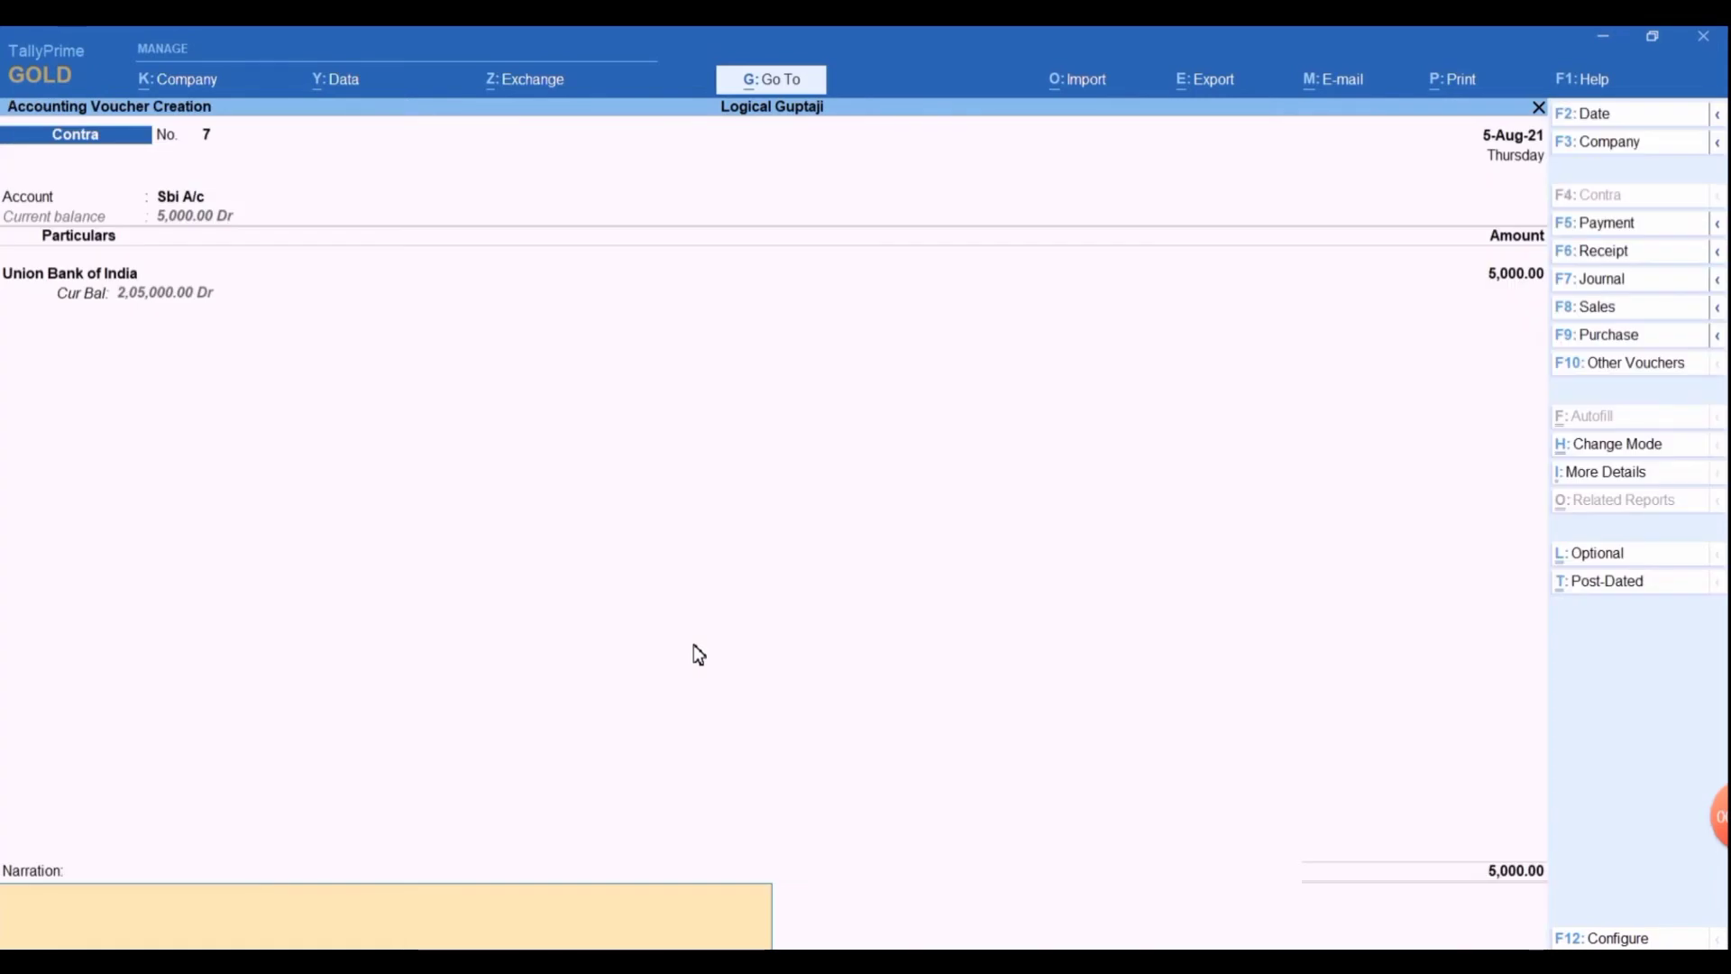
# - Add the narration "being balance transfer" and save the Contra voucher
pyautogui.write('ing balance transfer')
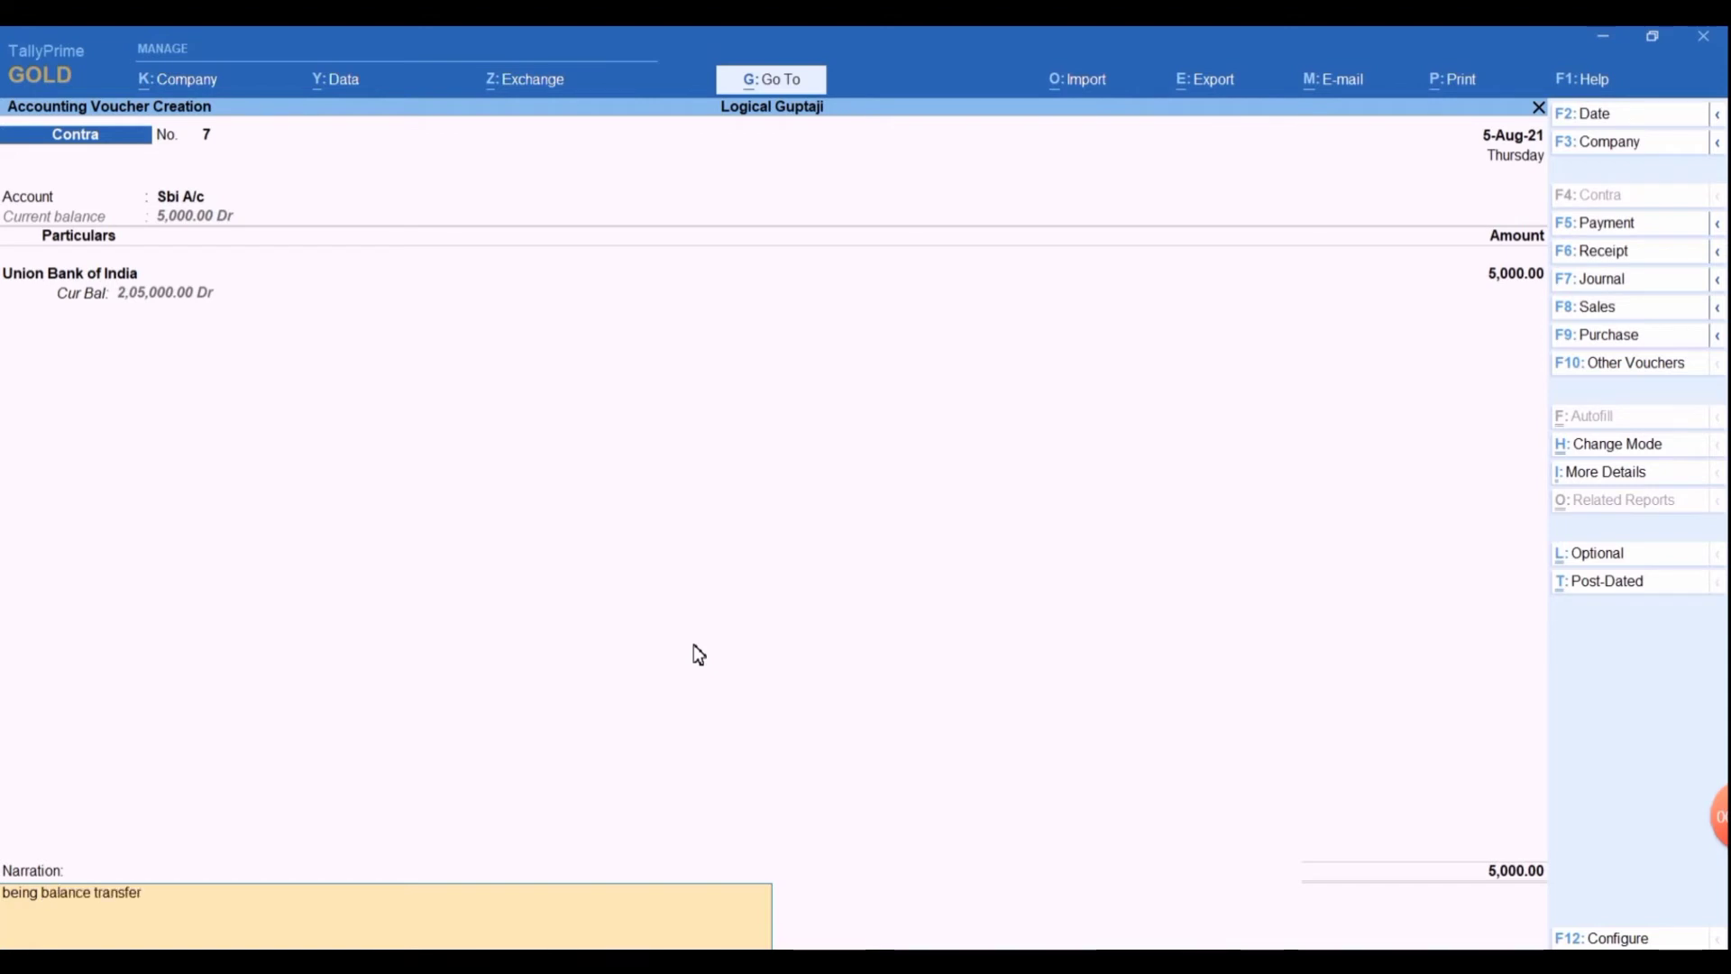
pyautogui.press('Return')
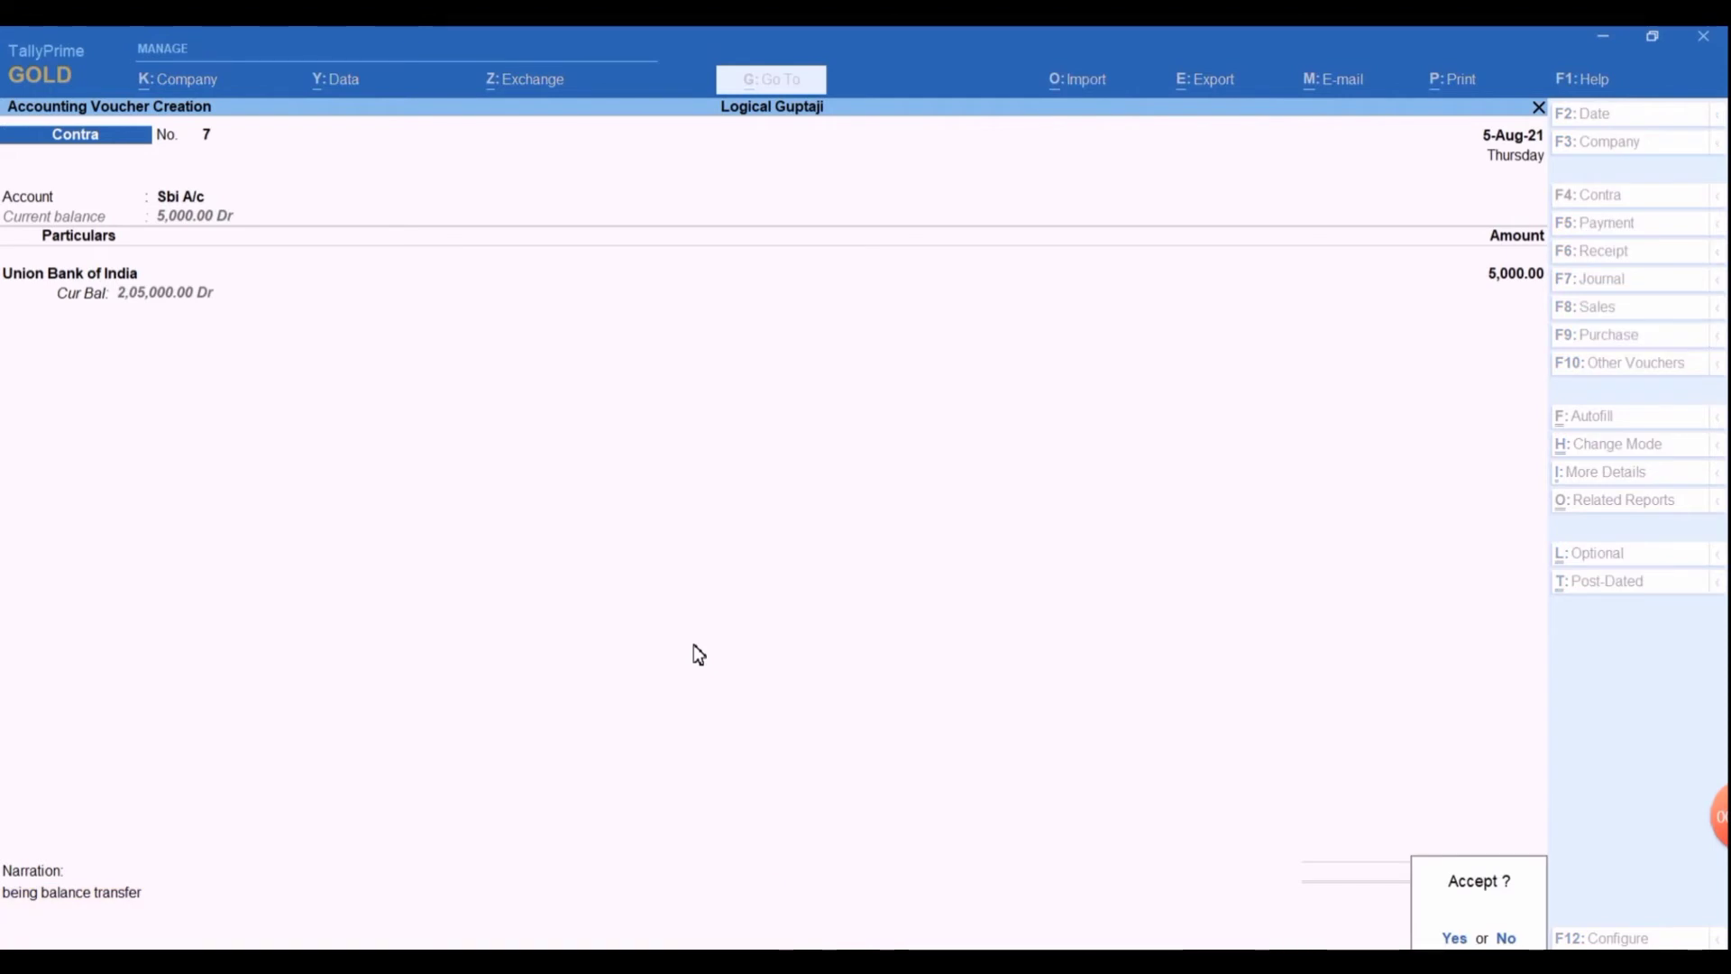
pyautogui.press('Return')
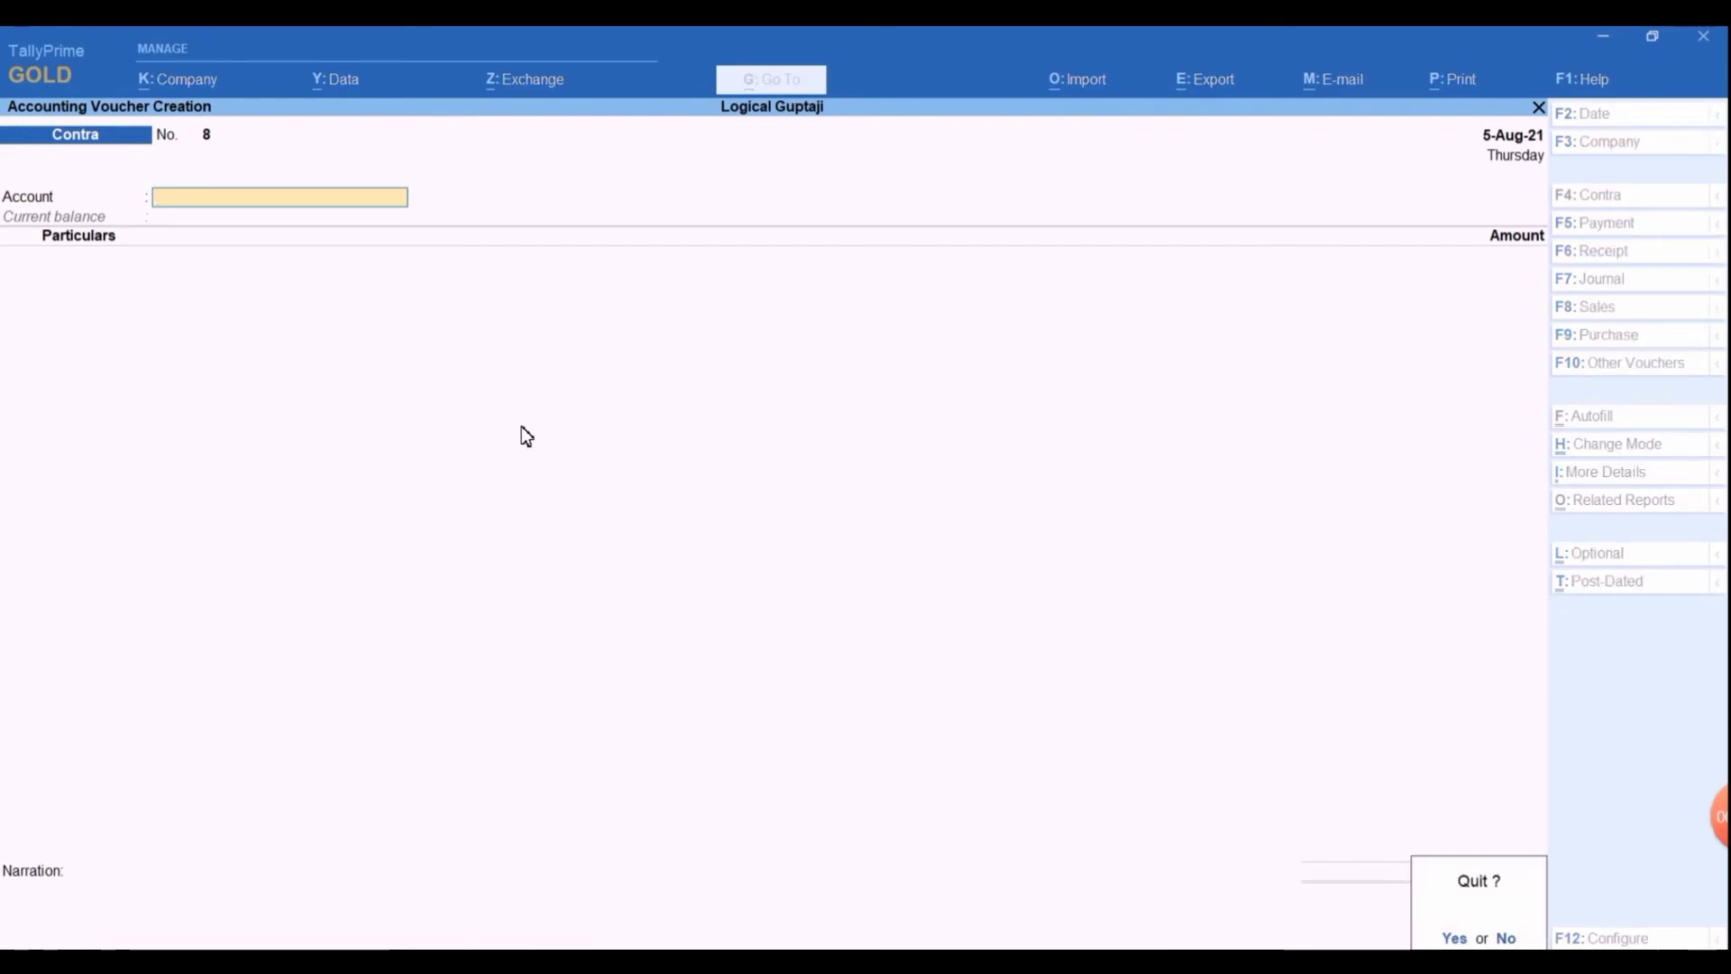
# - Quit voucher creation and display the ledger vouchers of Gupta & Co. to examine its outstanding balance
pyautogui.press('Escape')
pyautogui.press('Up')
pyautogui.press('Up')
pyautogui.press('Up')
pyautogui.write('da')
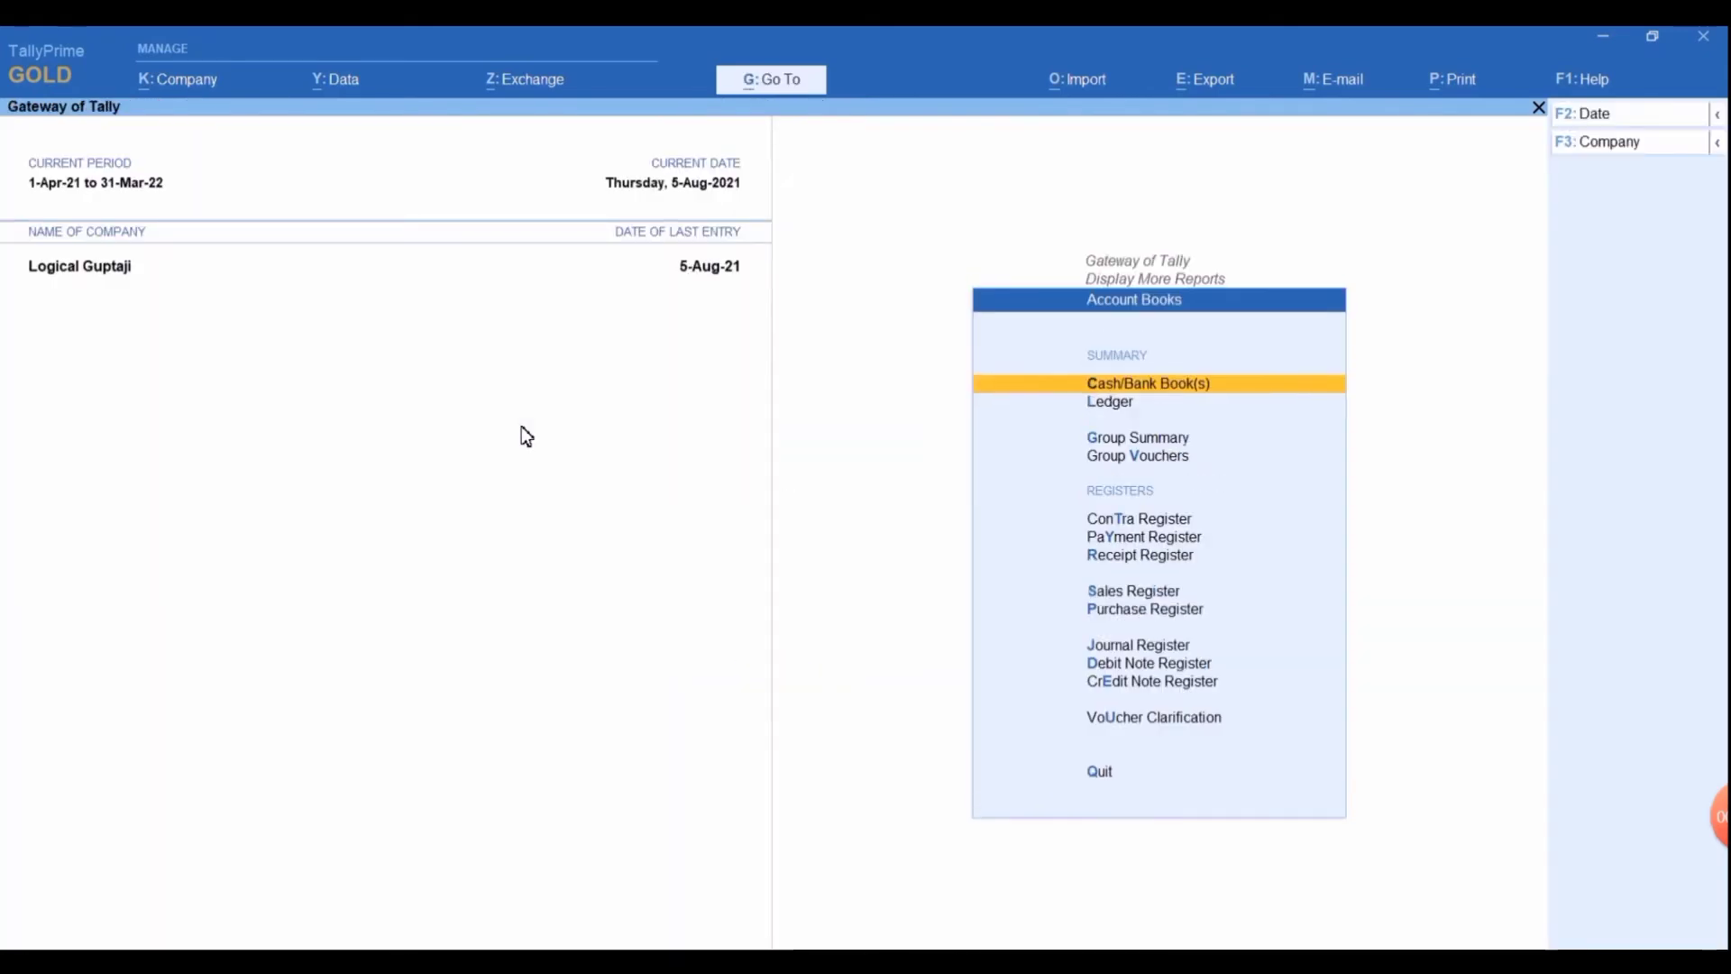
pyautogui.write('lGup')
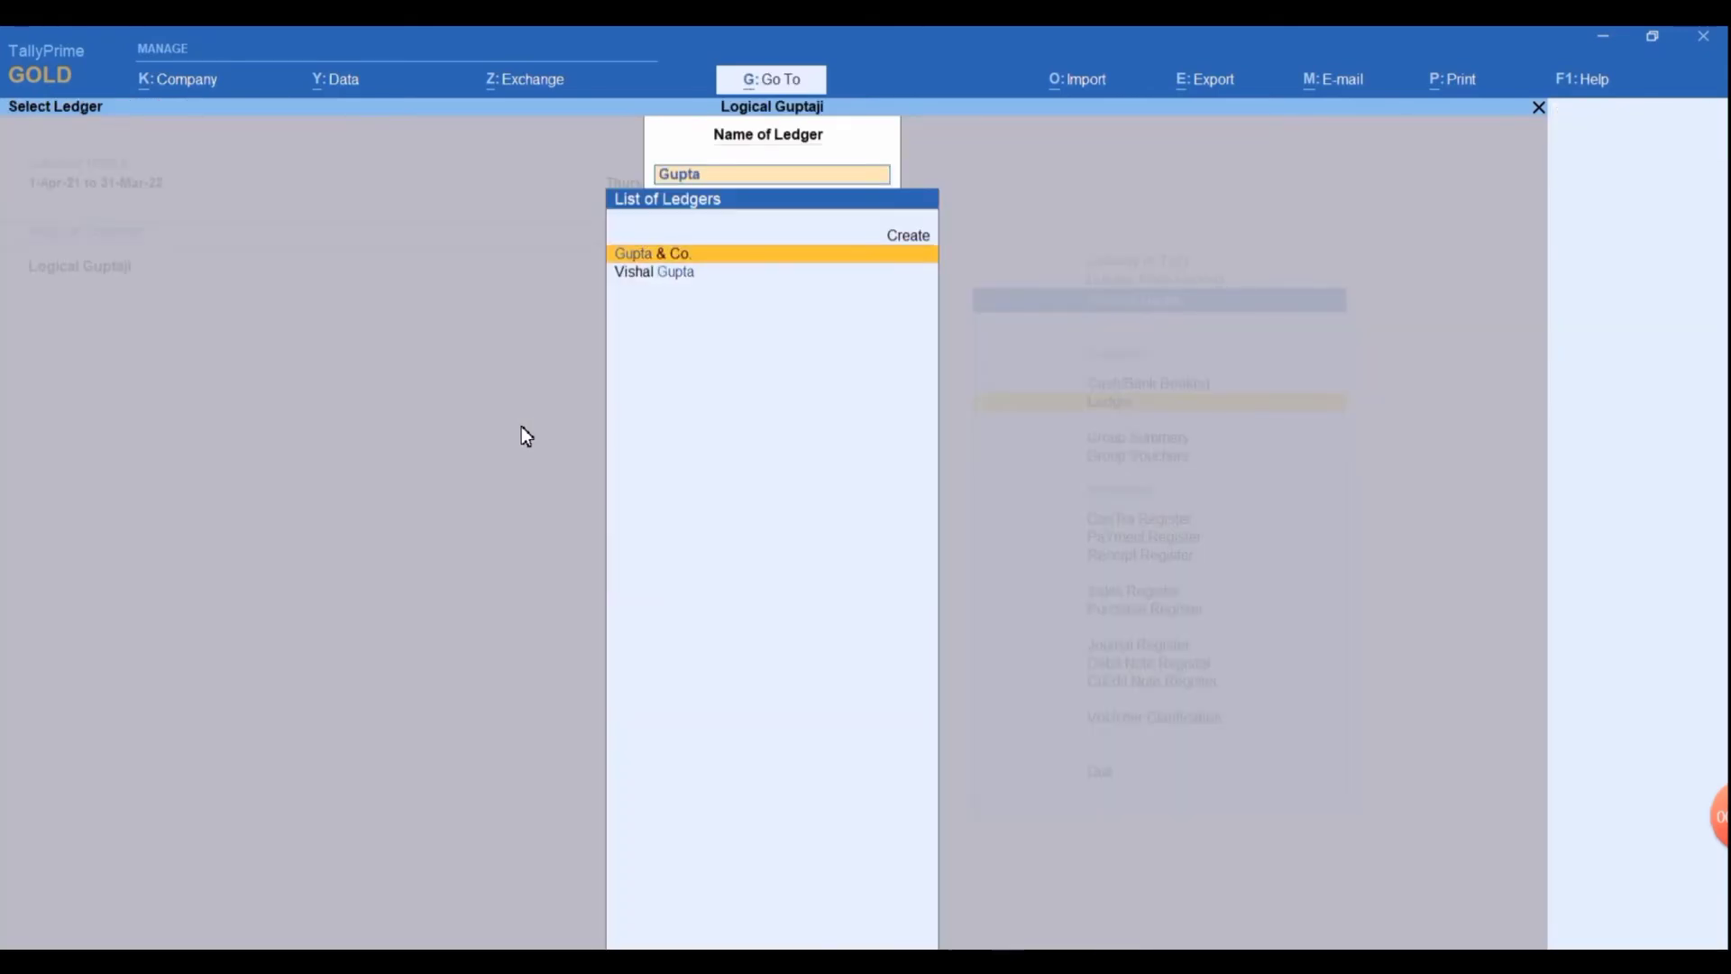
pyautogui.press('Return')
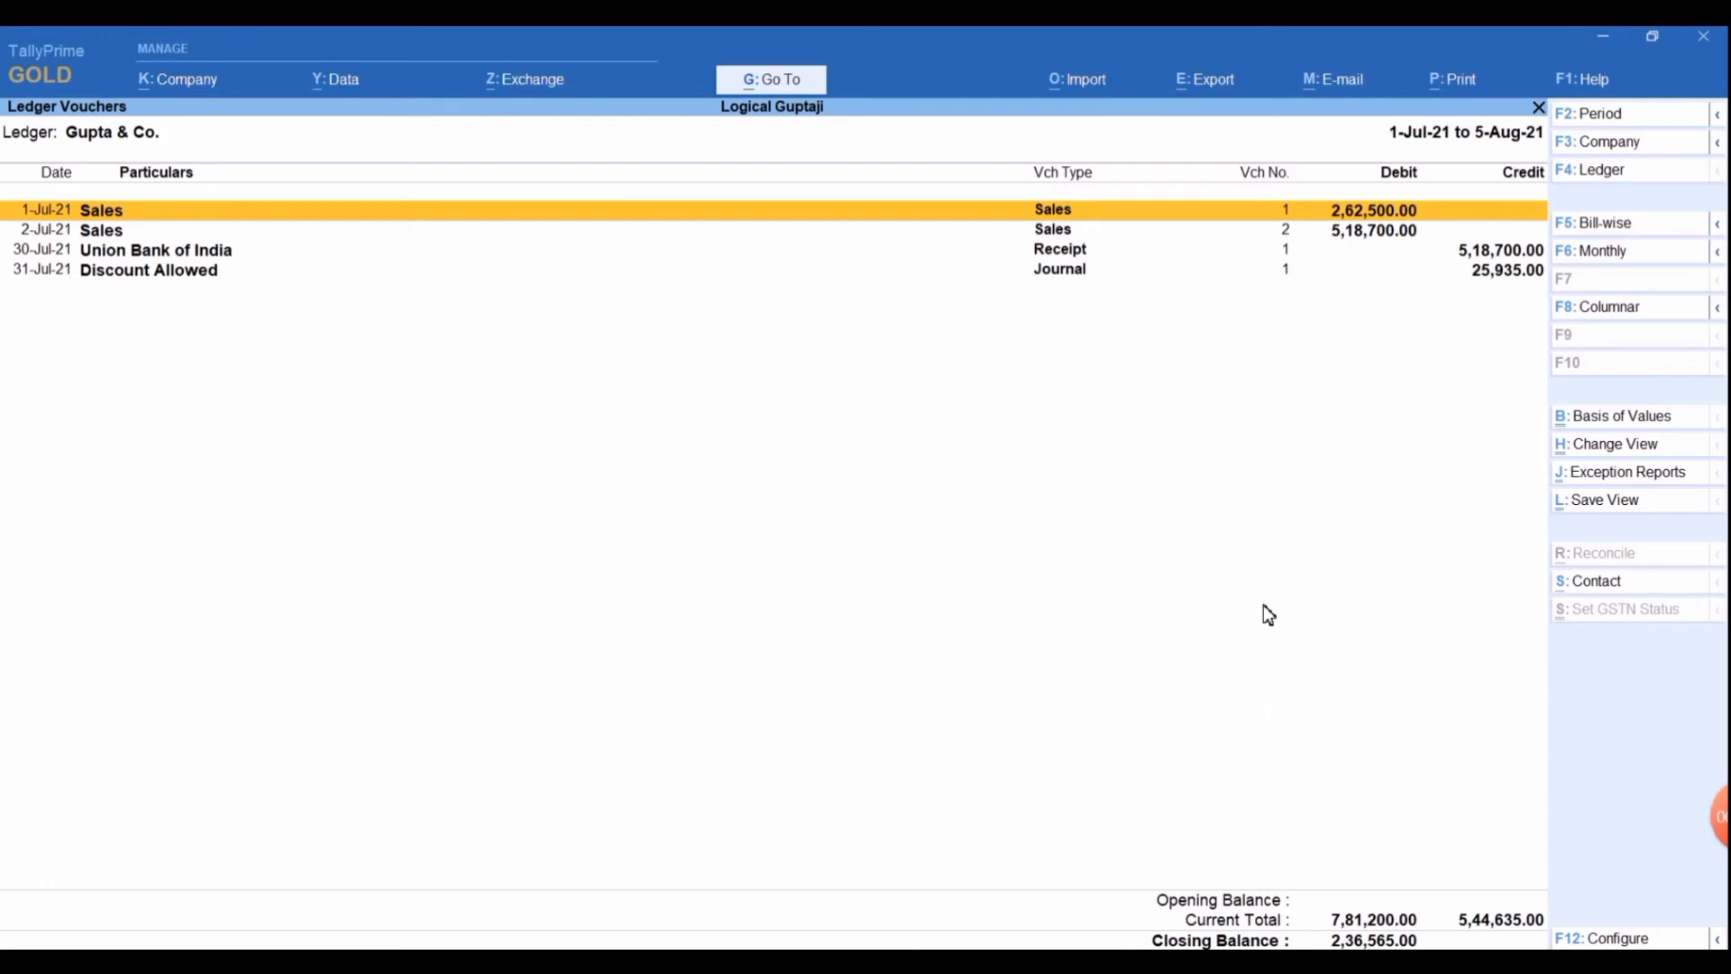
# - Leave the ledger report and start a new Receipt voucher
pyautogui.press('Escape')
pyautogui.press('Escape')
pyautogui.press('Escape')
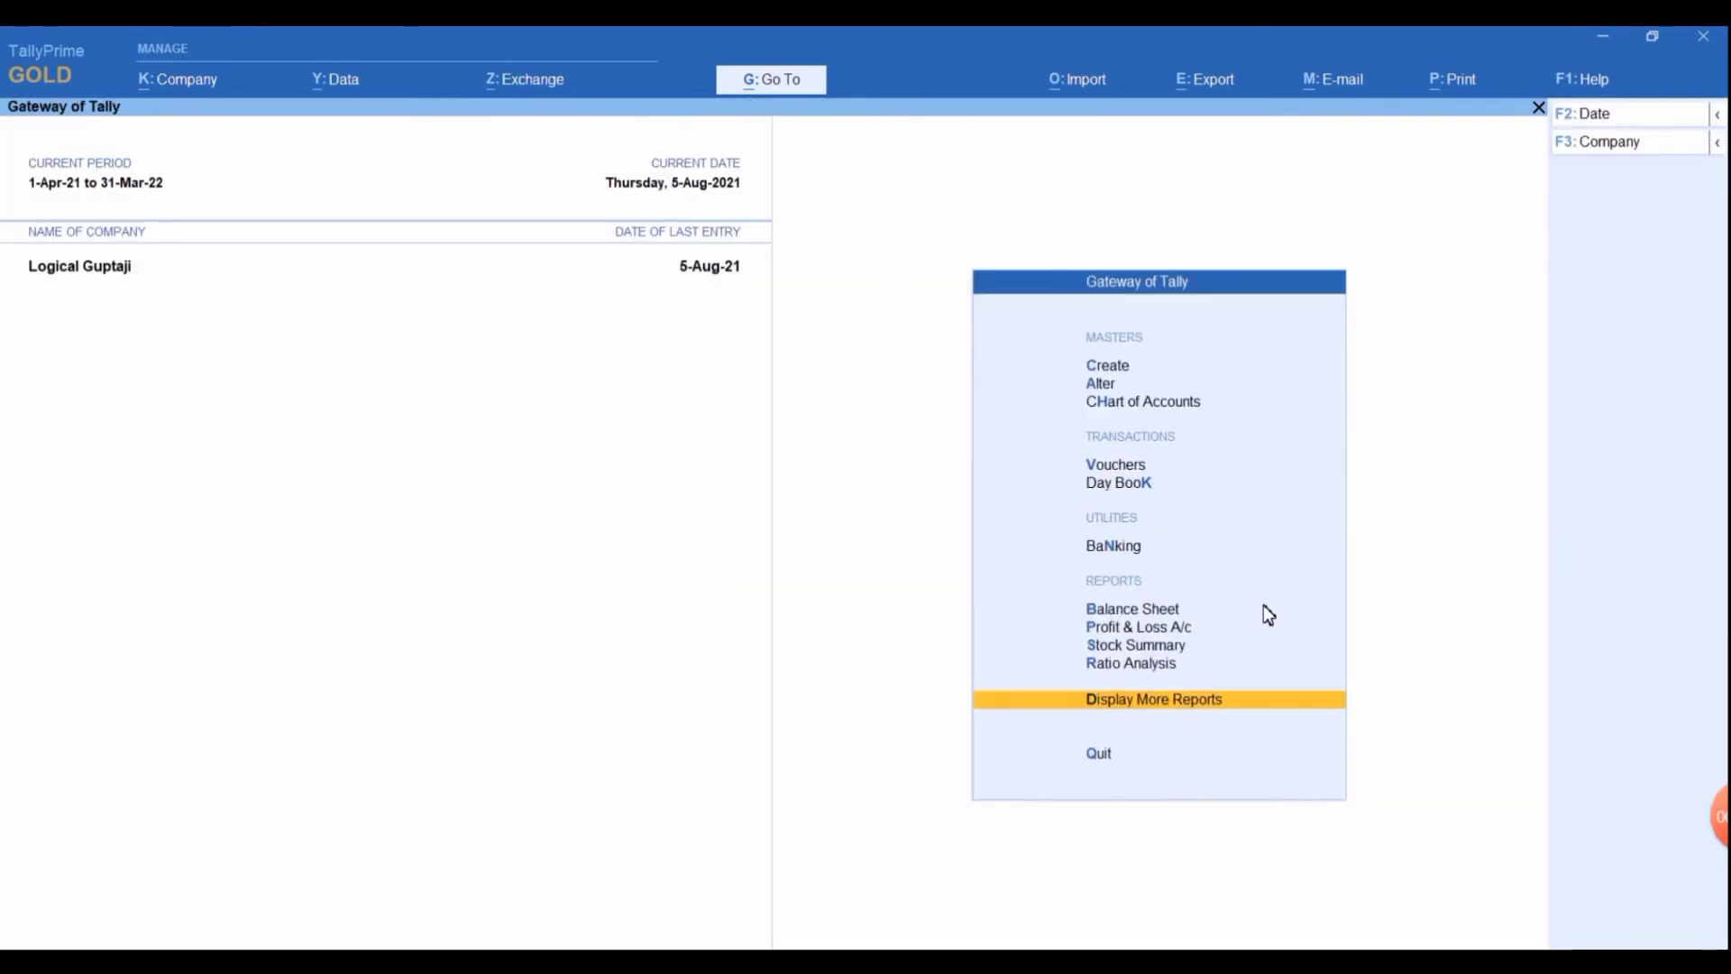
pyautogui.press('Escape')
pyautogui.press('Escape')
pyautogui.press('Down')
pyautogui.press('Down')
pyautogui.press('Down')
pyautogui.press('Down')
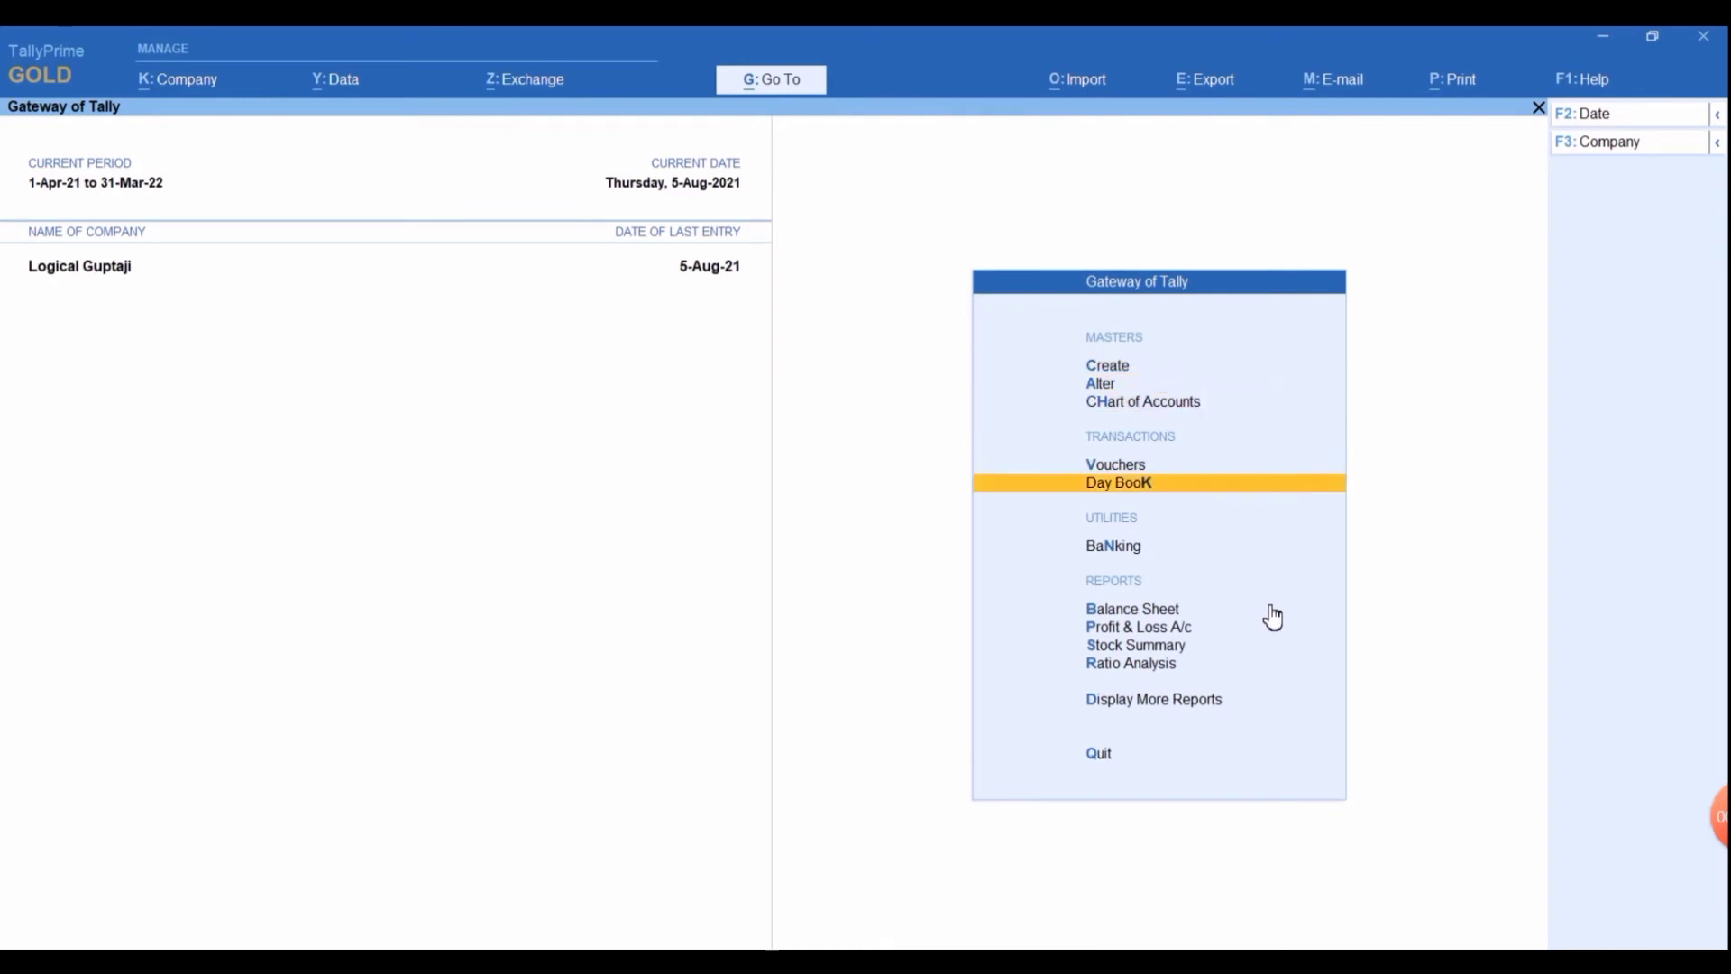
pyautogui.press('Up')
pyautogui.press('Return')
pyautogui.press('F6')
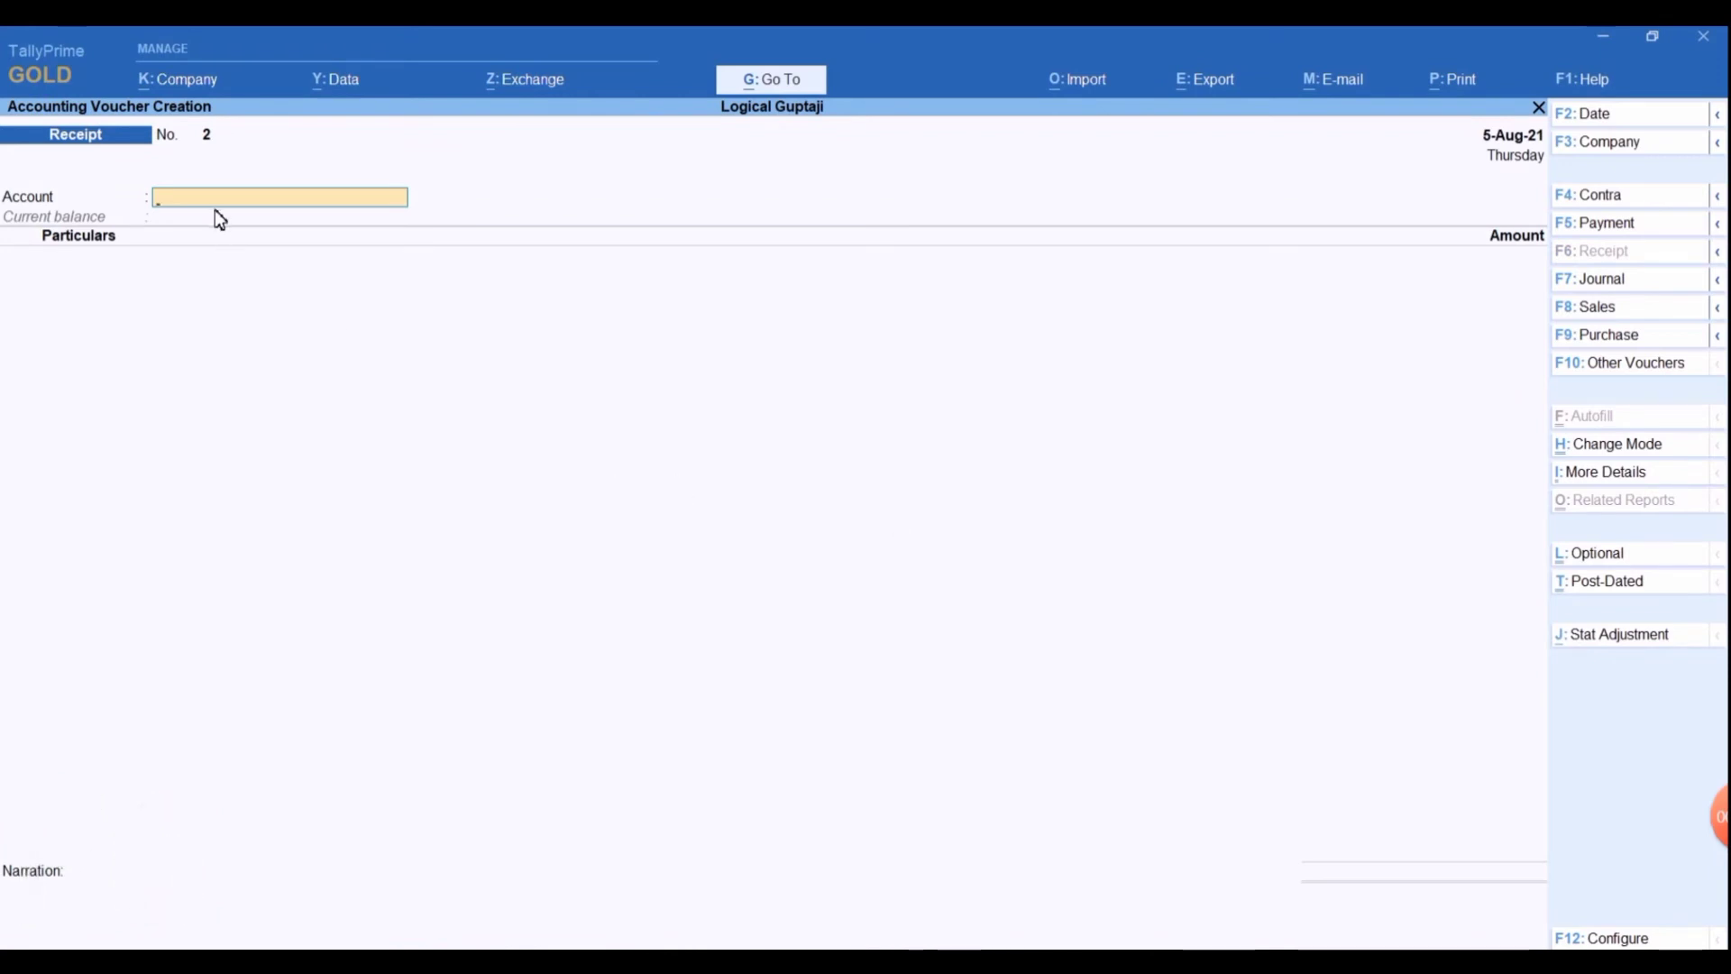
# - Set the receipt's account to Union Bank of India and enter Gupta & Co. in the particulars with an amount of 2,36,565
pyautogui.write('Unio')
pyautogui.press('Return')
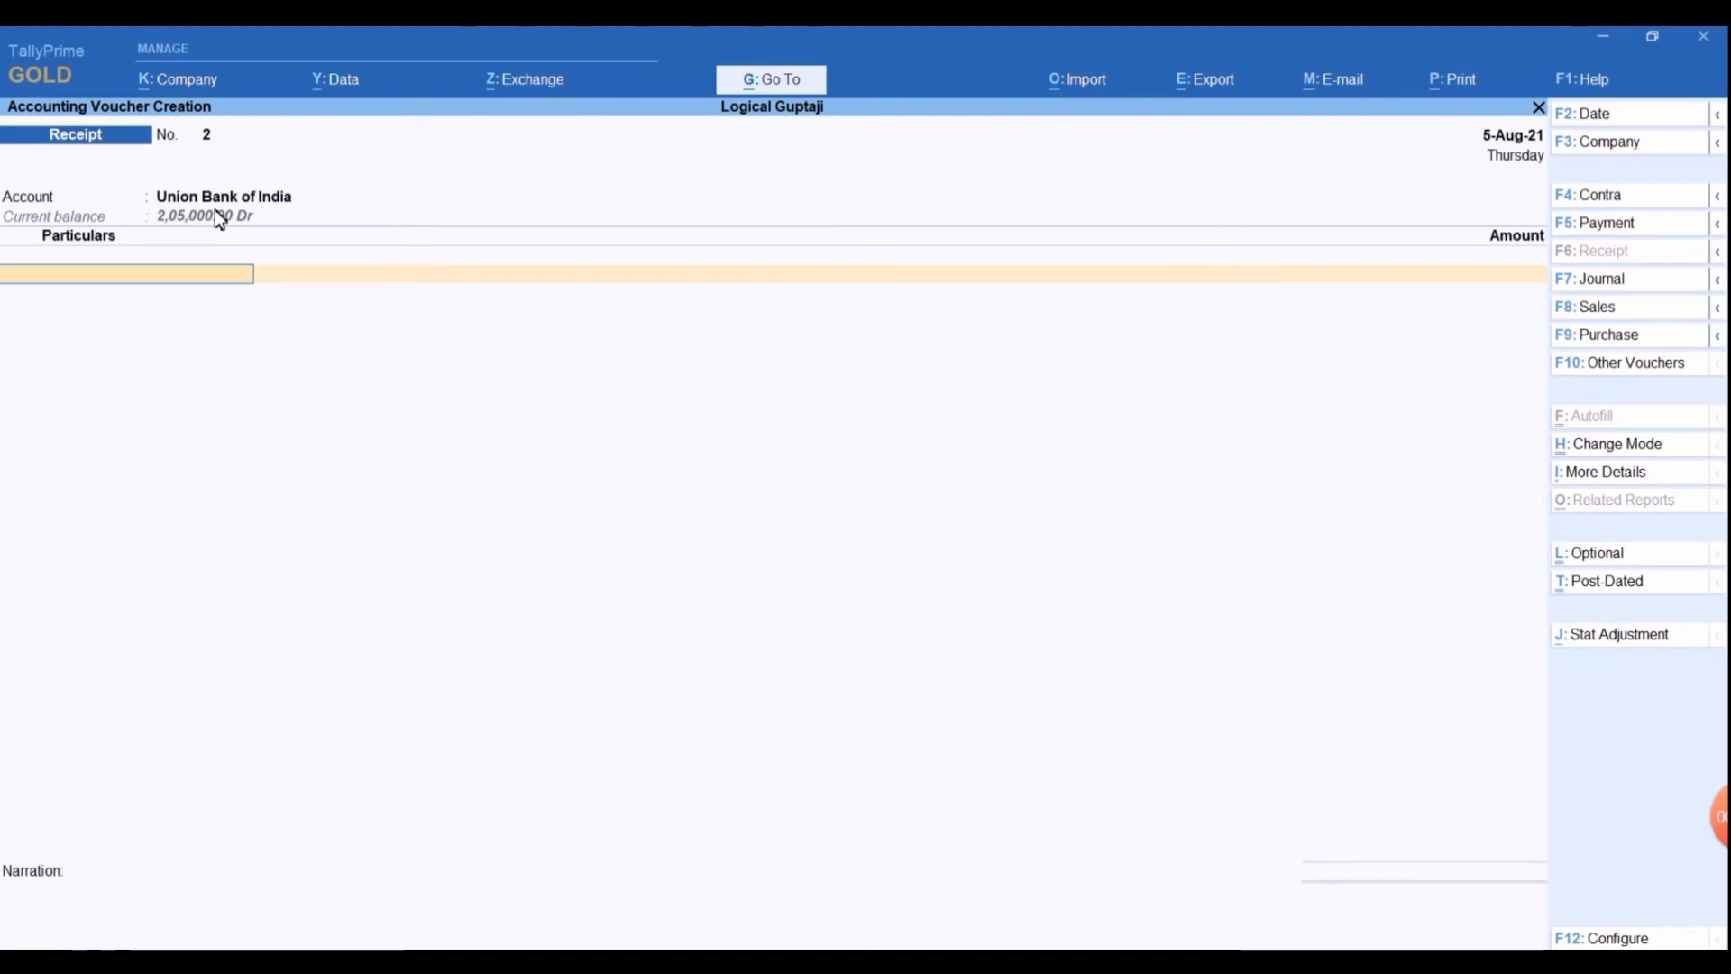
pyautogui.write('Gupta')
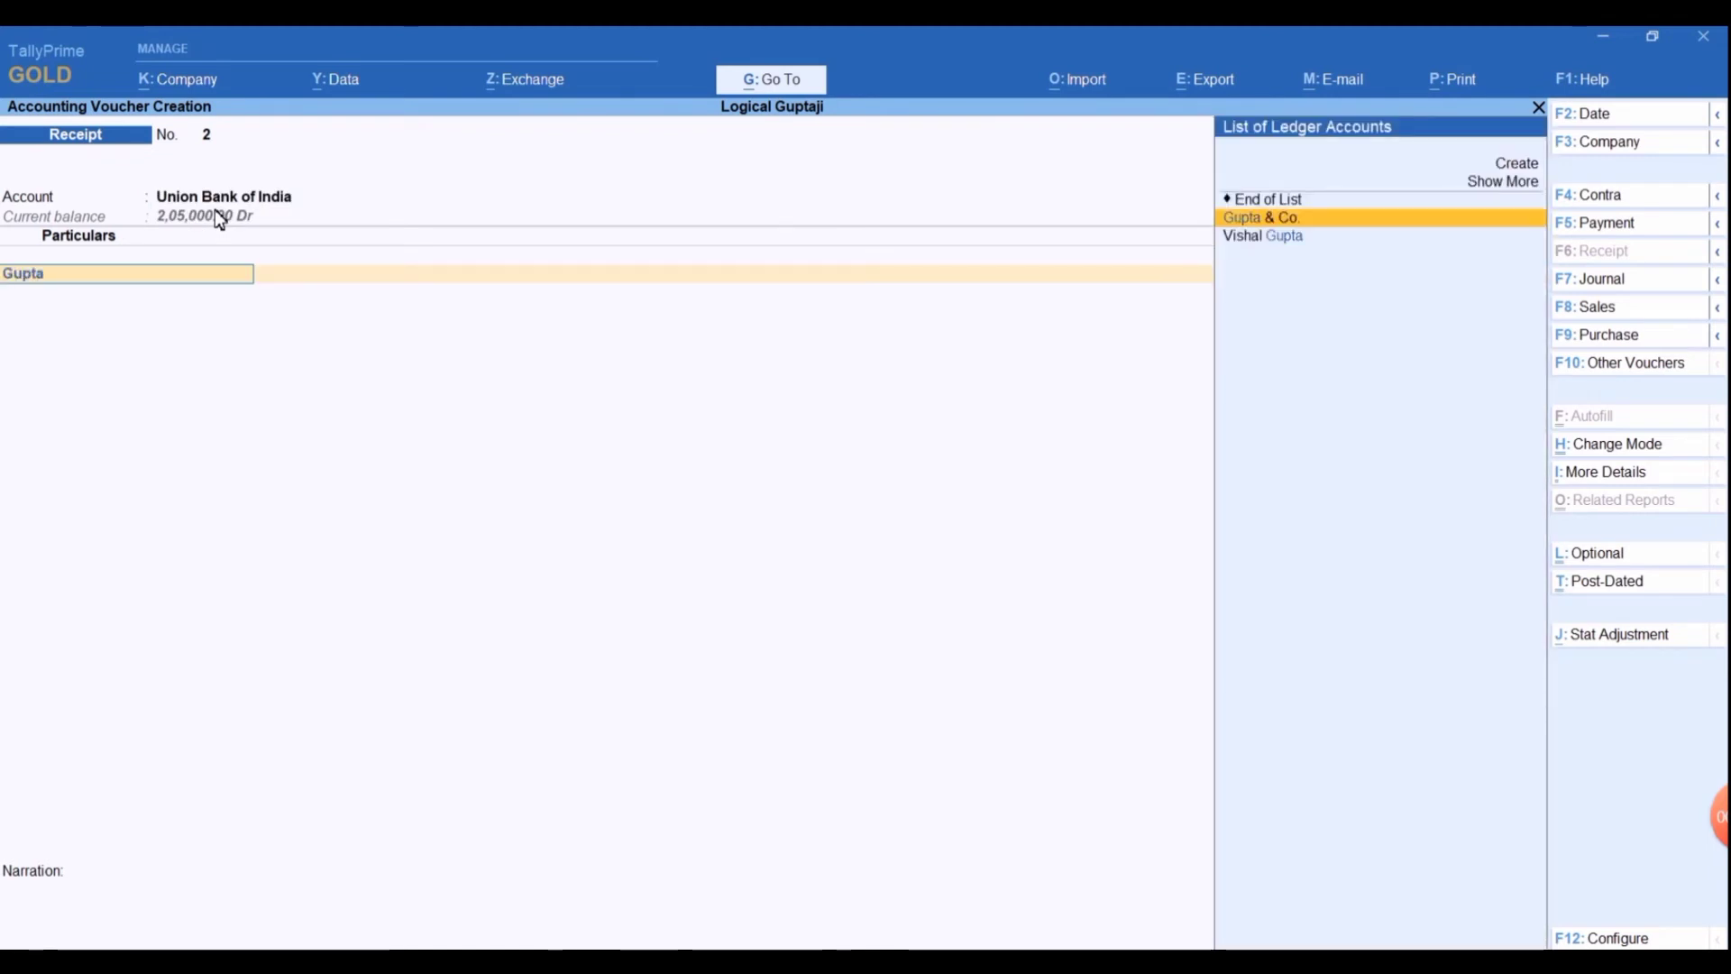
pyautogui.press('Return')
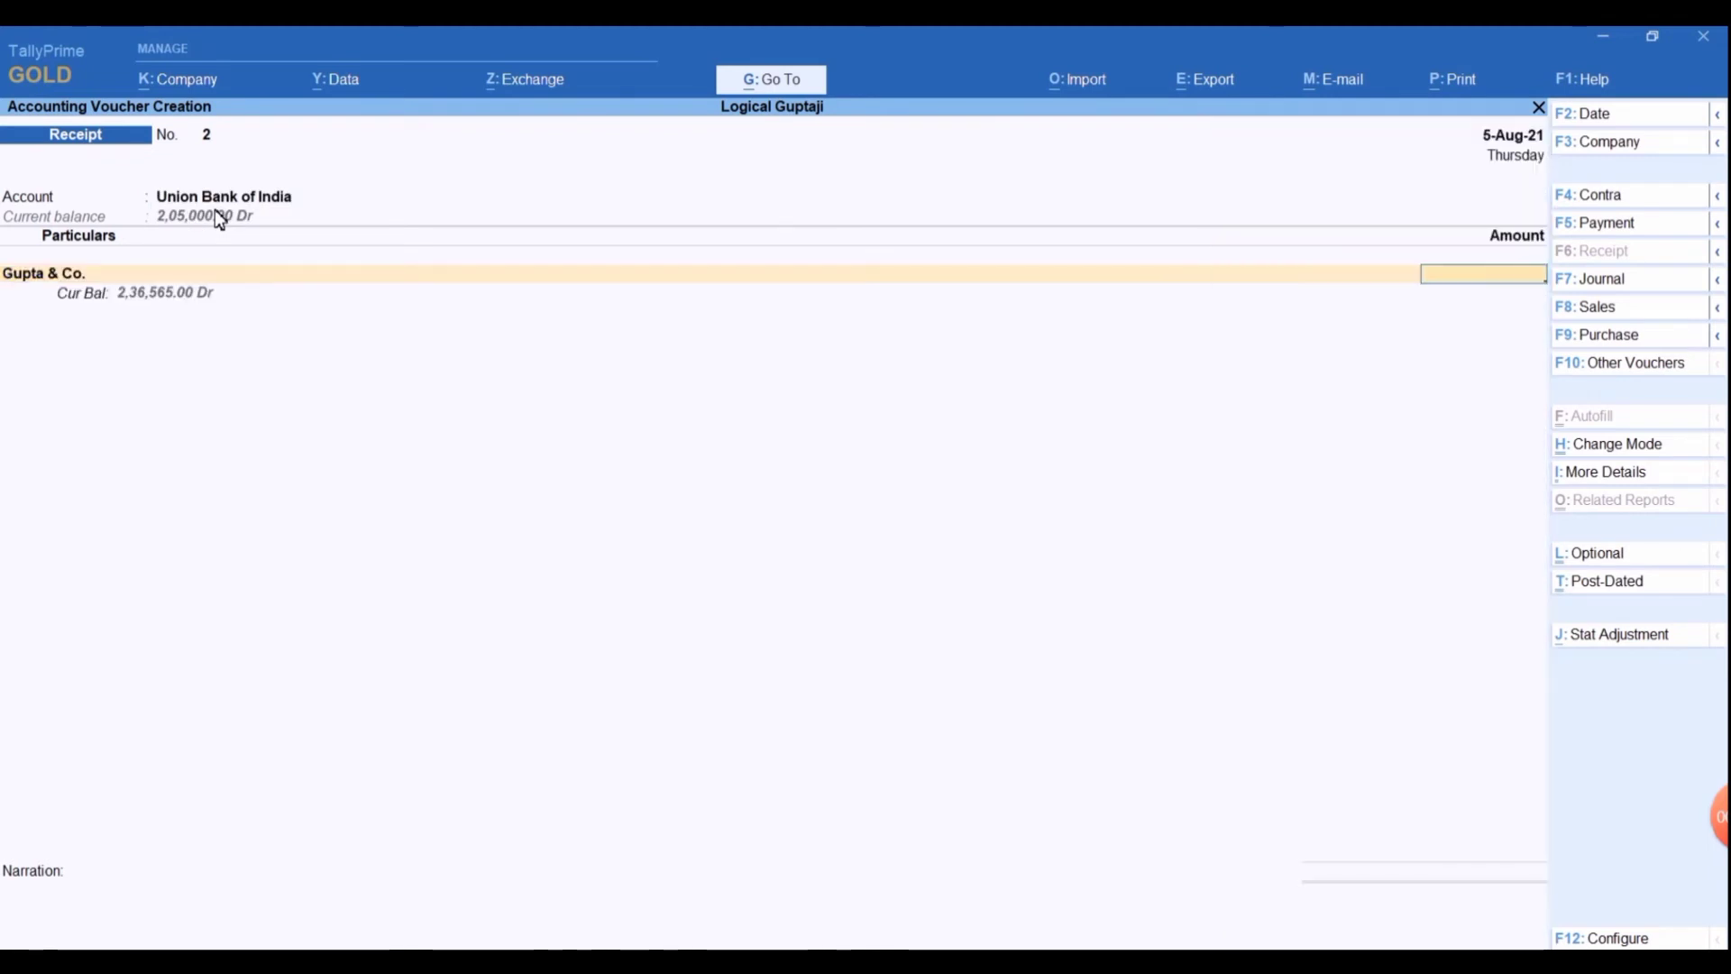
pyautogui.write('236566')
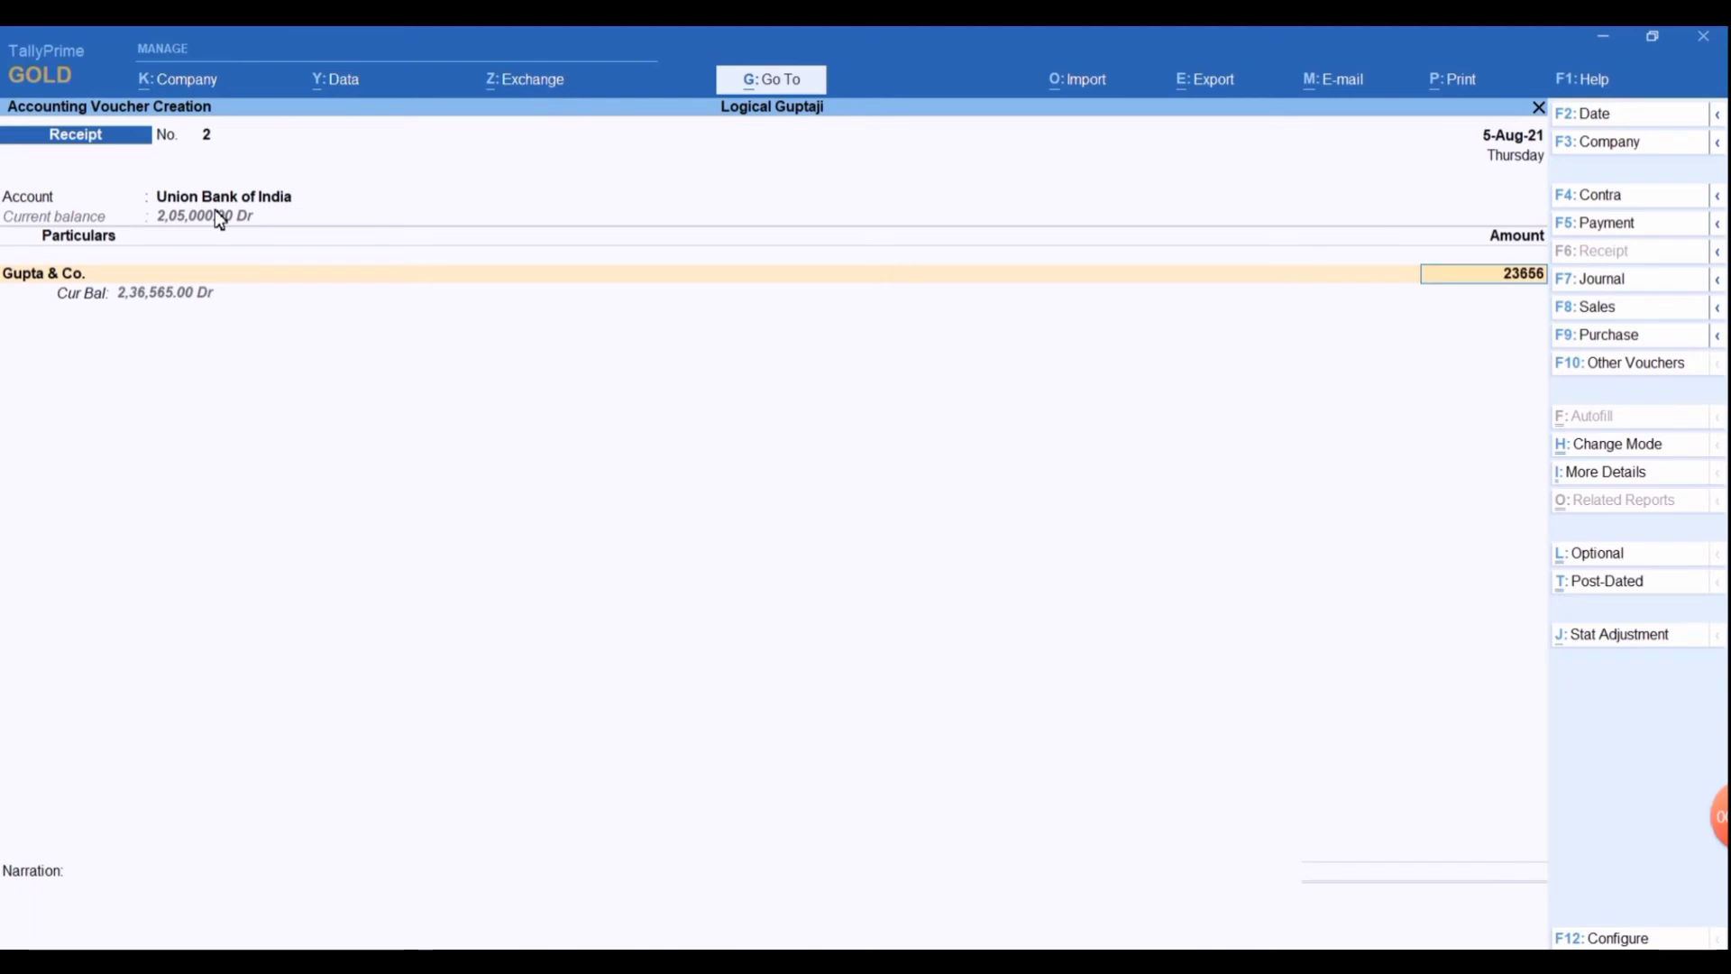
pyautogui.press('Return')
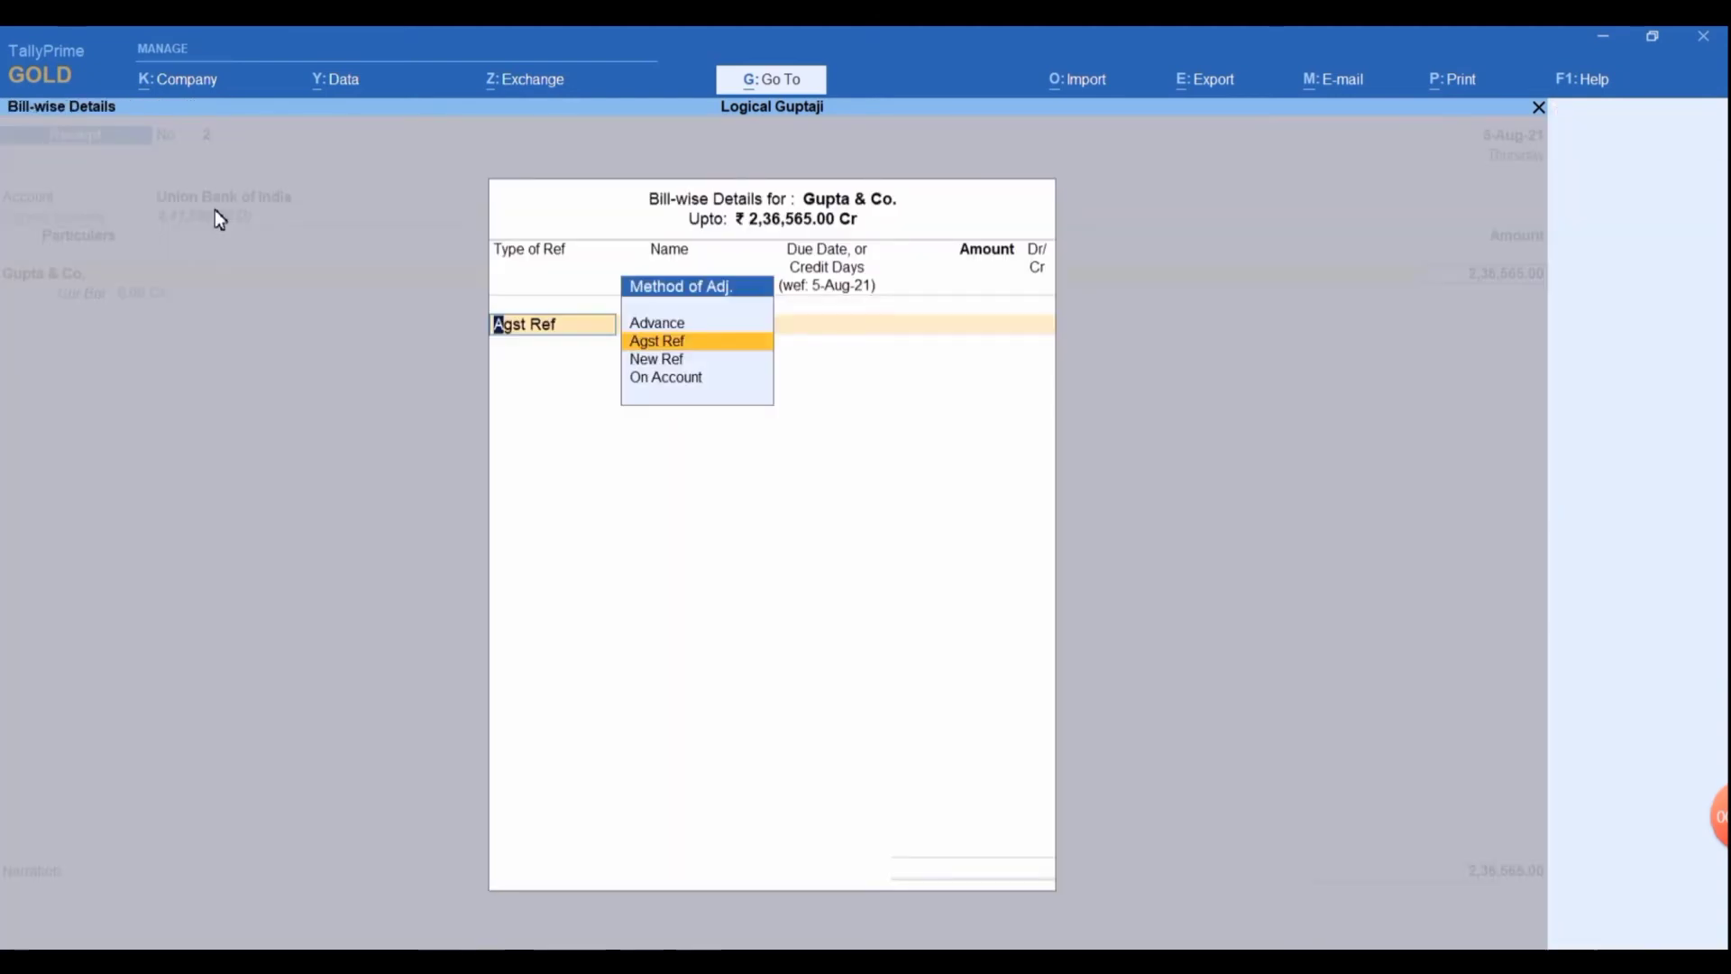
# - Allocate the receipt amount of 2,36,565 against Gupta & Co.'s pending bill 1 as Agst Ref and finish the particulars
pyautogui.press('Return')
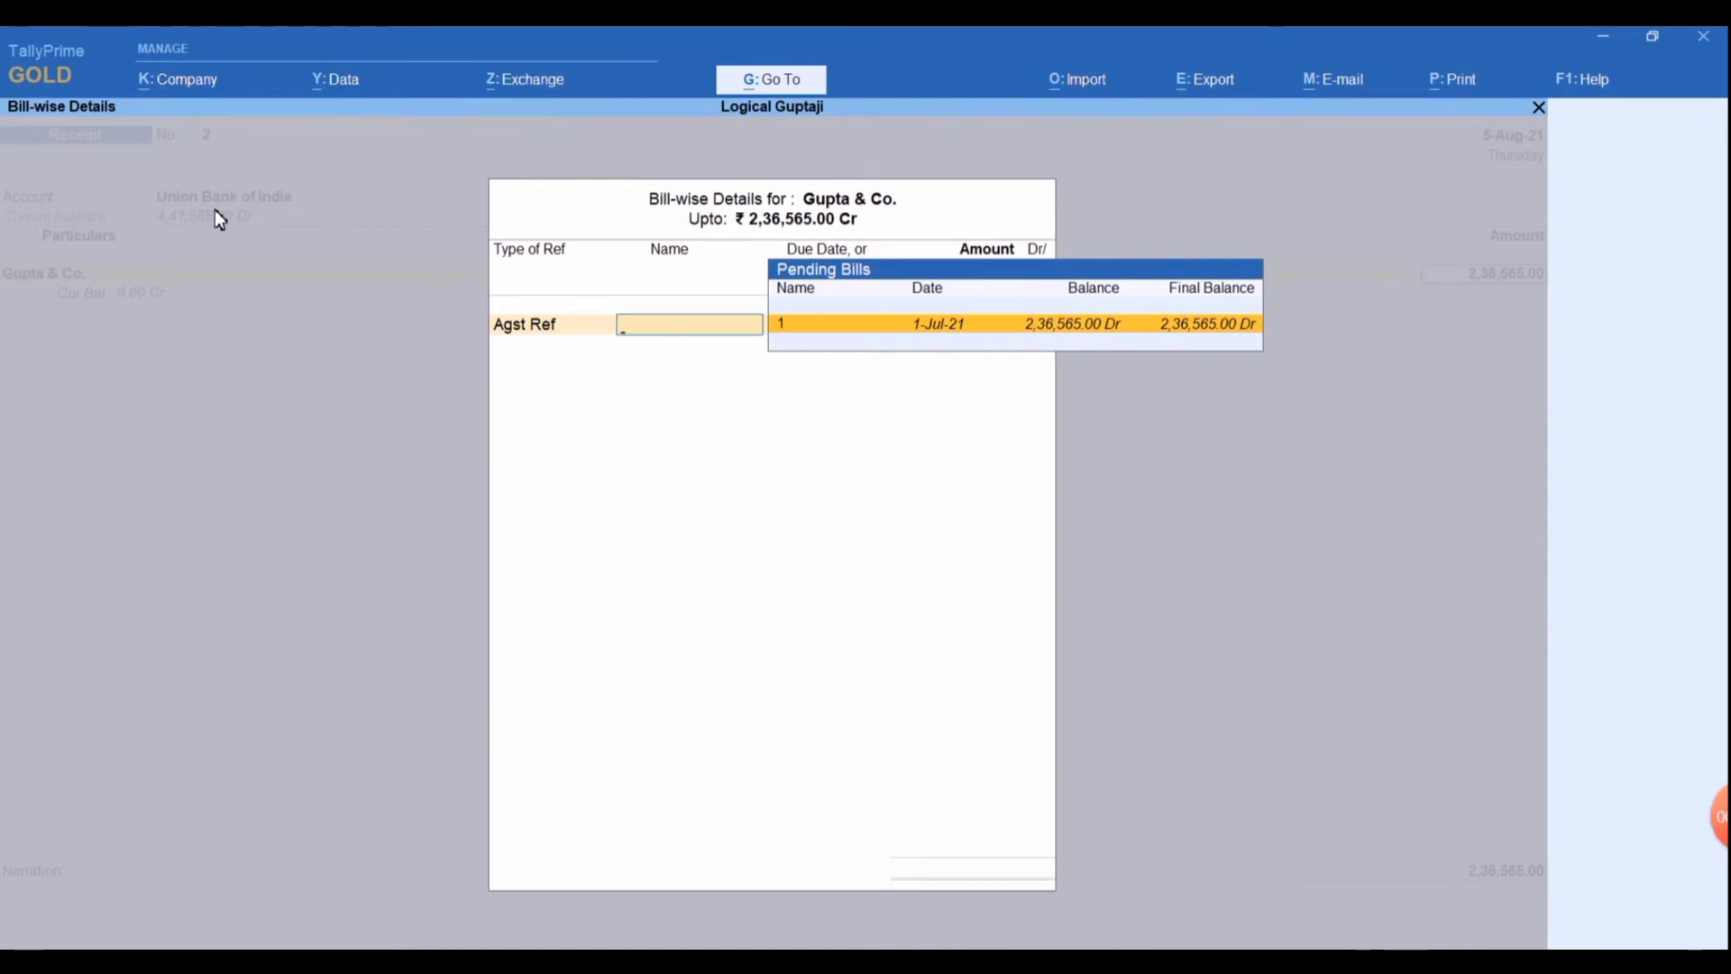
pyautogui.press('Return')
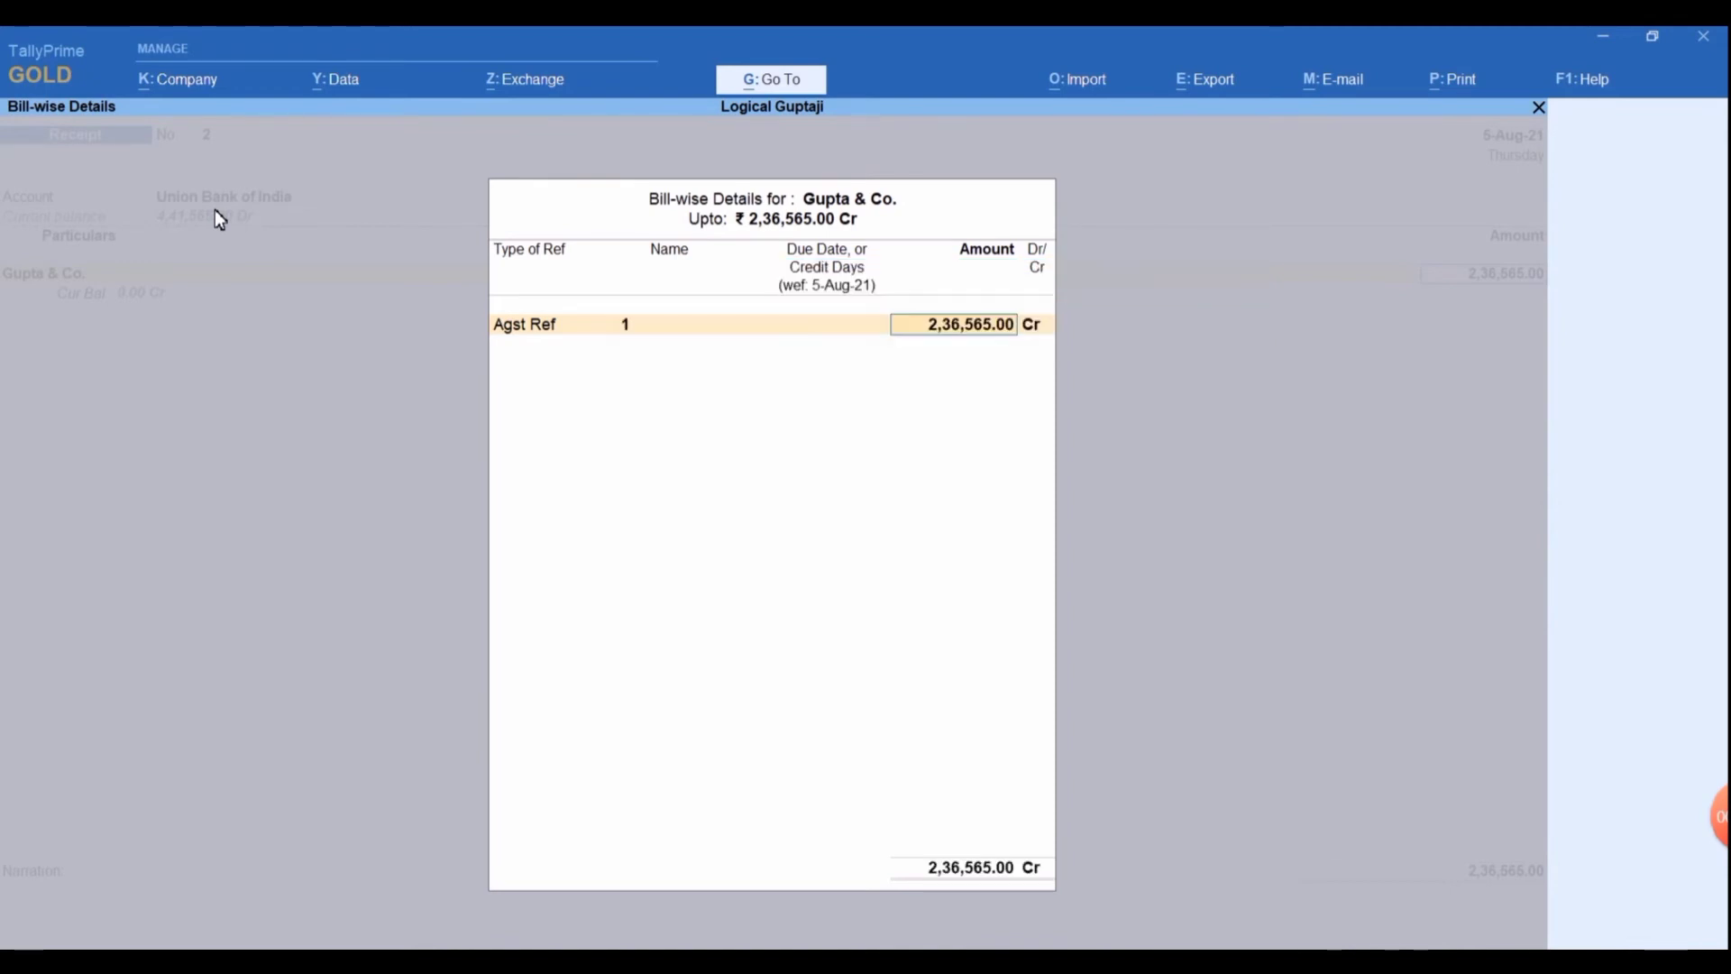
pyautogui.press('Return')
pyautogui.press('Return')
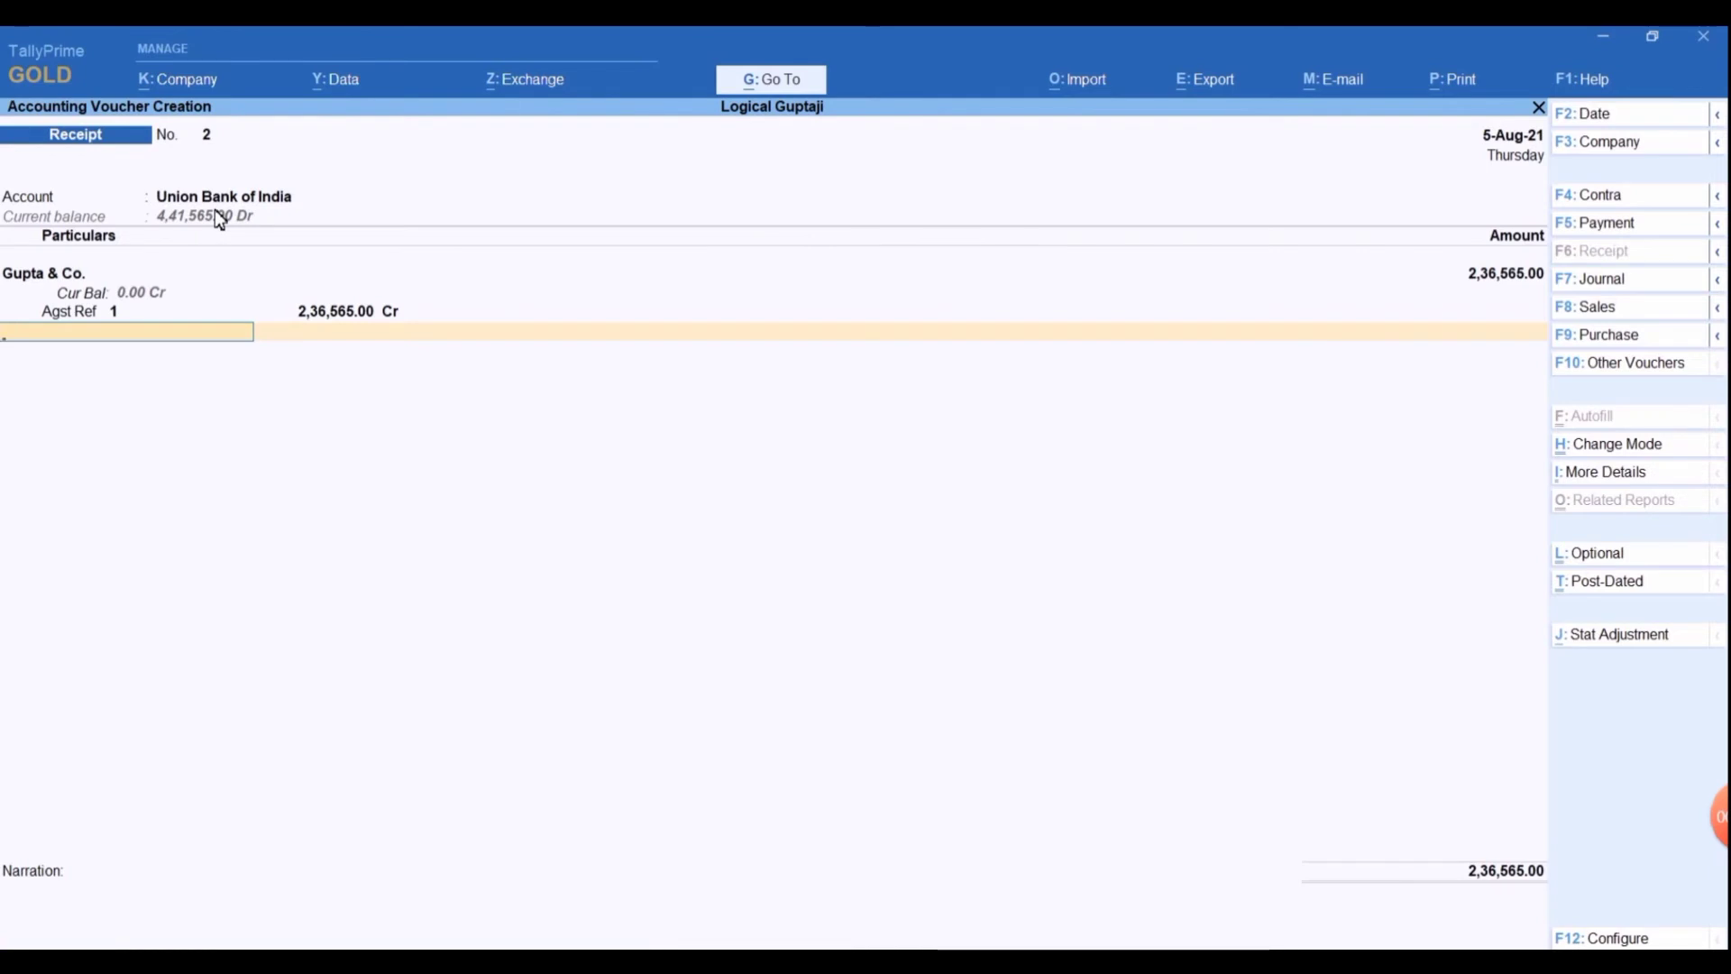
pyautogui.press('Return')
pyautogui.press('Return')
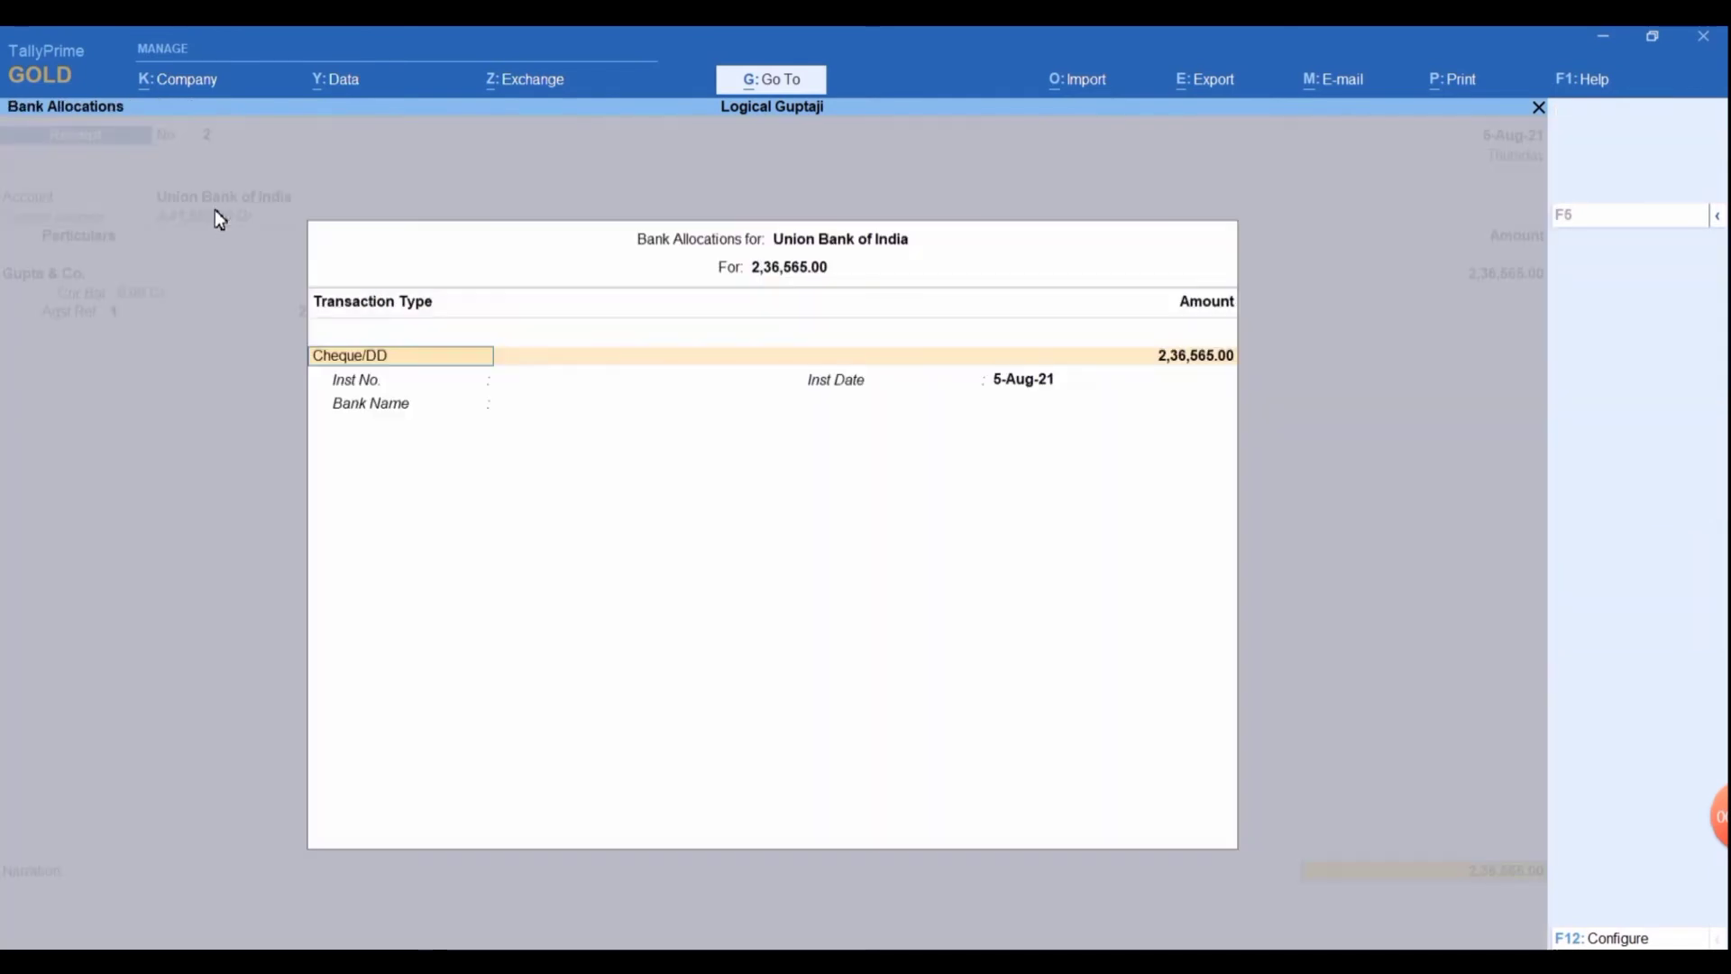
# - Fill the receipt's bank allocation as Cheque/DD with instrument number 445445, instrument date 3-Aug-21 and bank name Hdfc
pyautogui.press('Return')
pyautogui.press('Return')
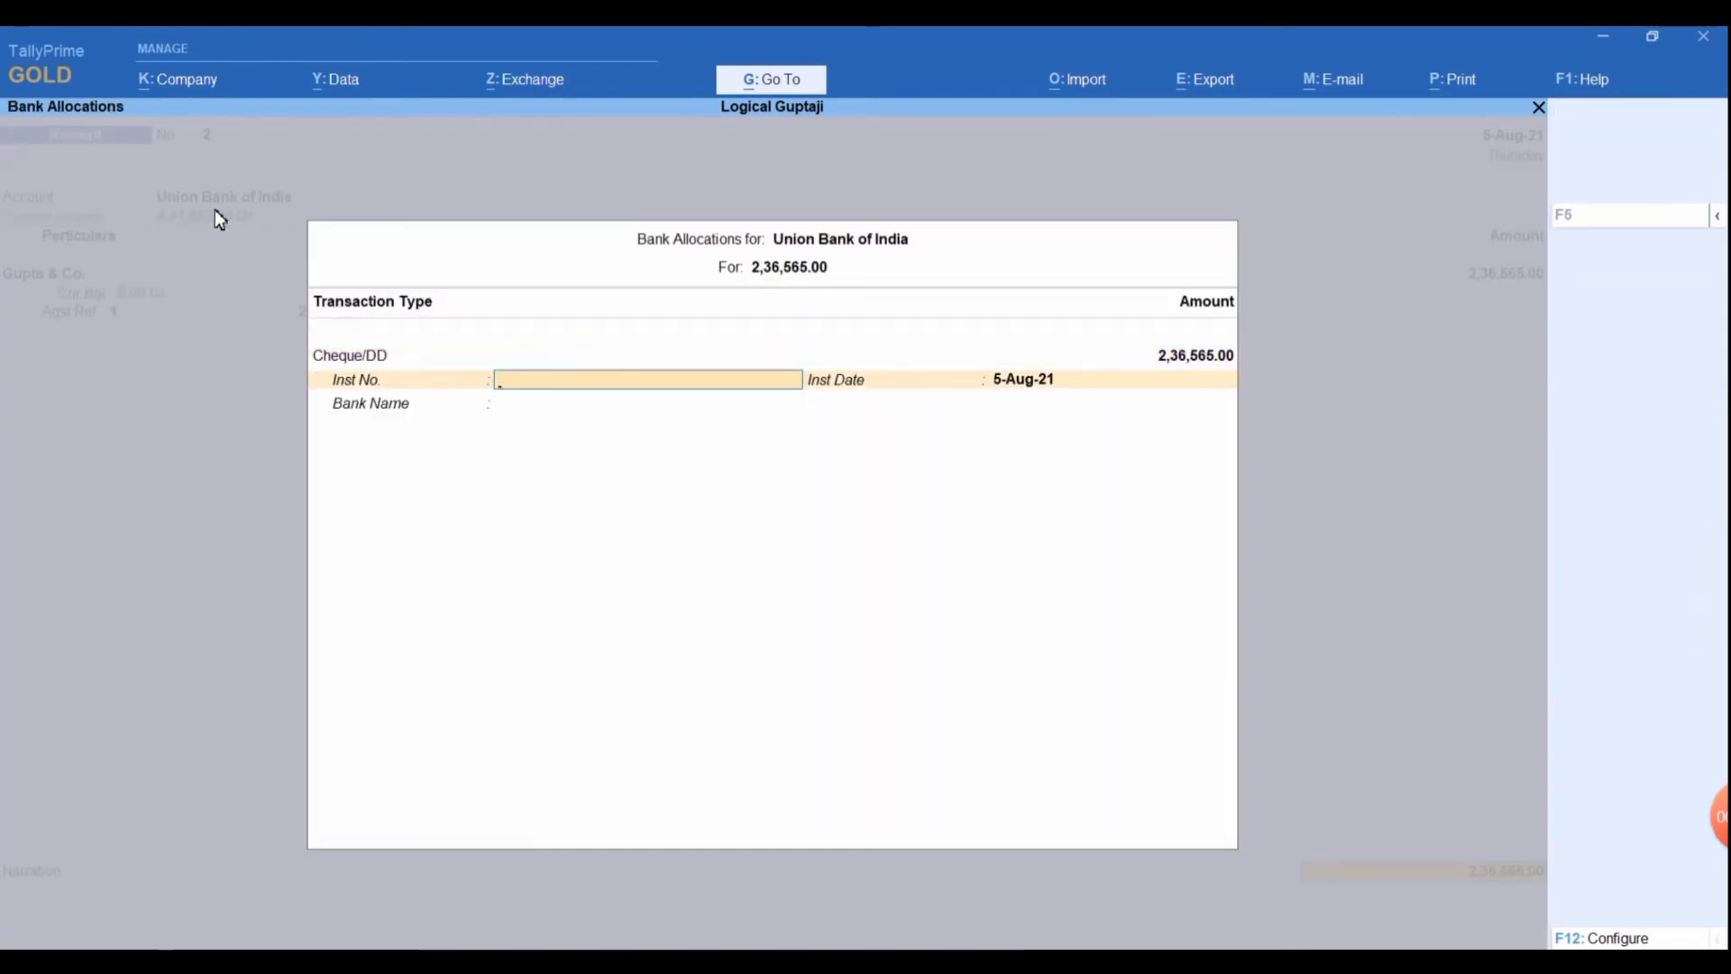
pyautogui.write('445445')
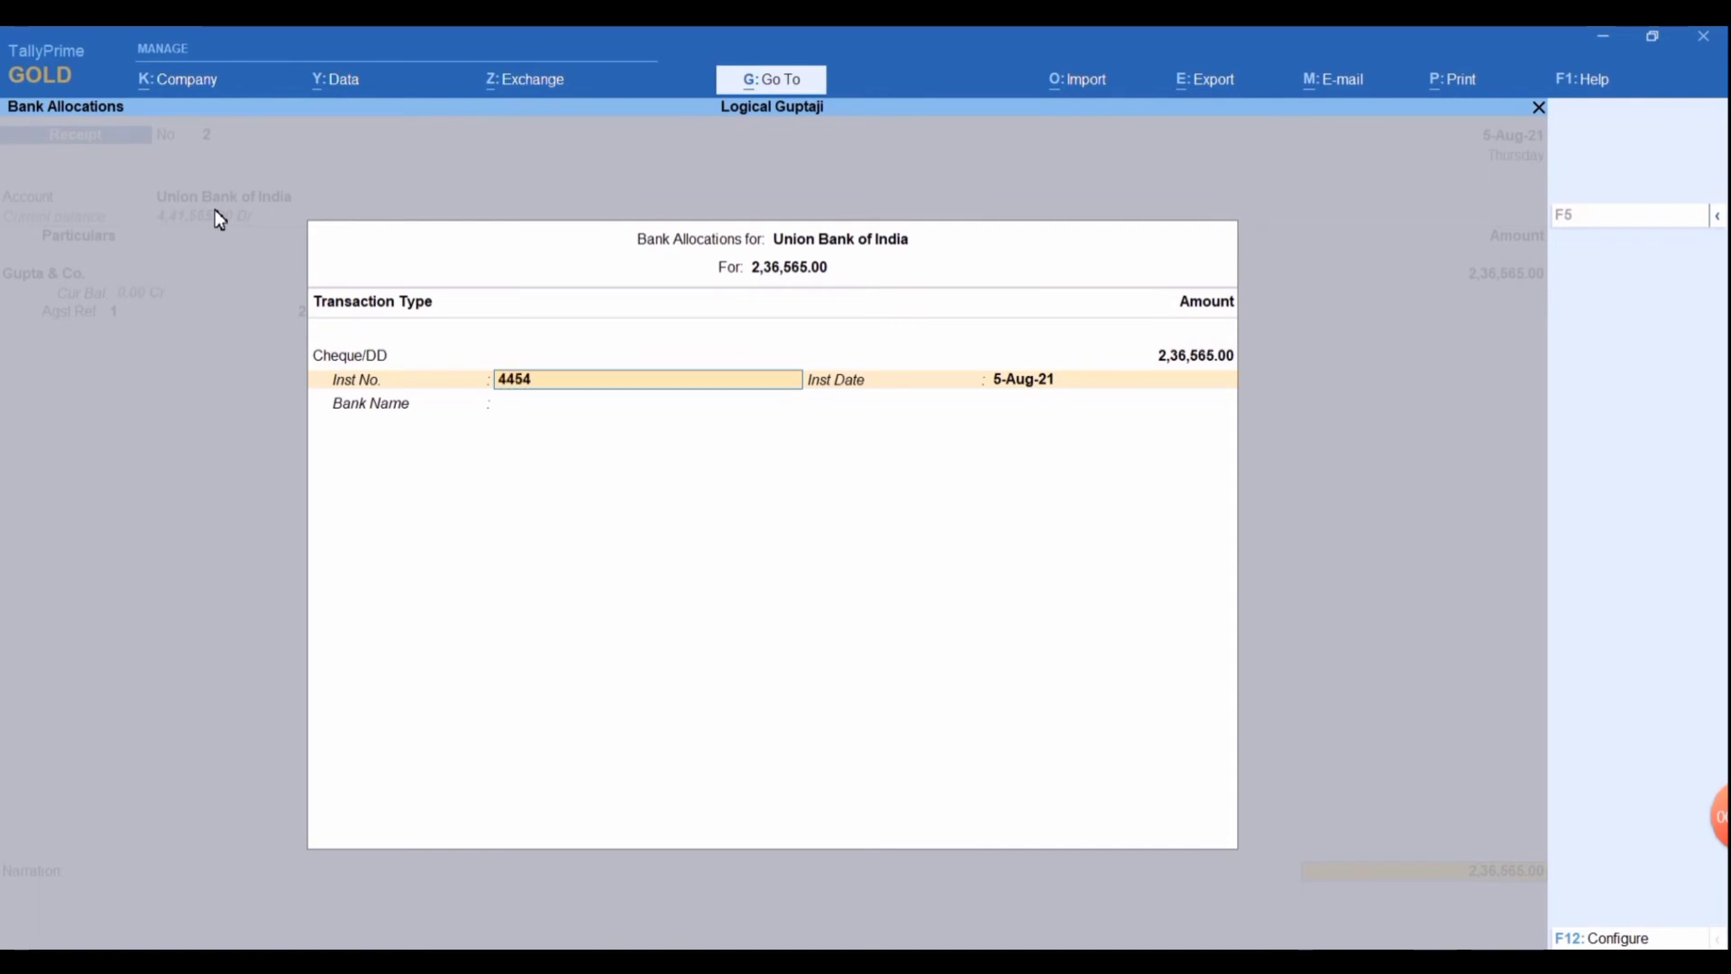
pyautogui.press('Return')
pyautogui.write('32')
pyautogui.write('3')
pyautogui.press('BackSpace')
pyautogui.press('BackSpace')
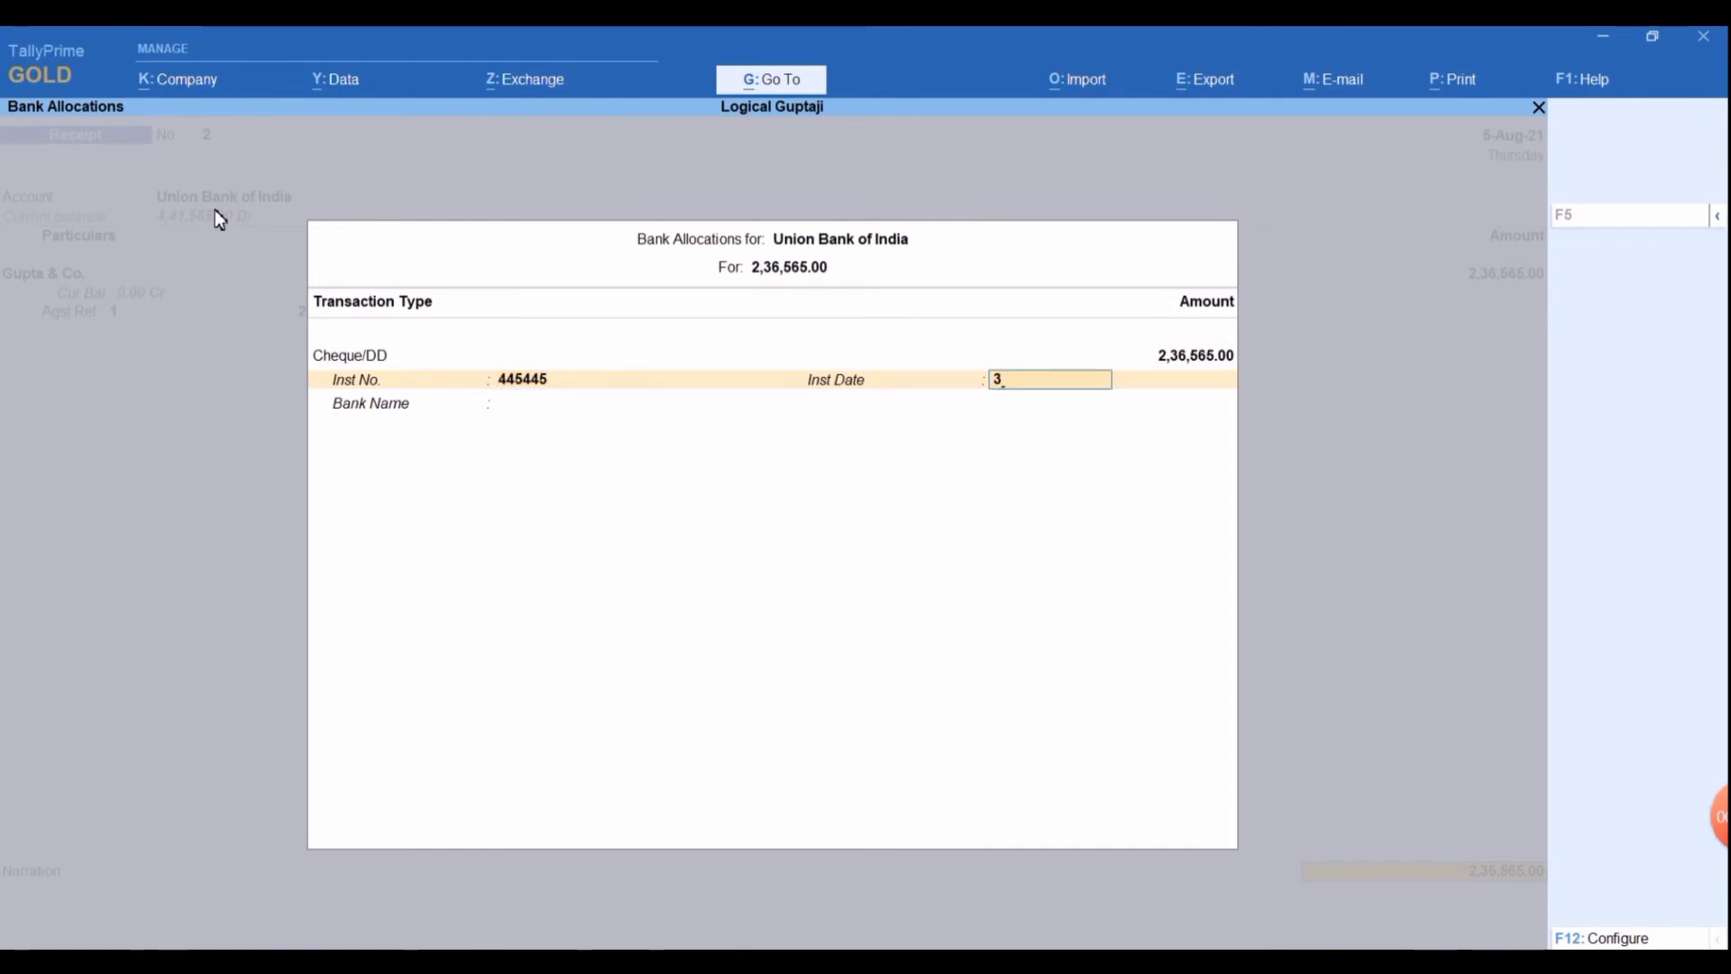
pyautogui.write('-8')
pyautogui.press('Return')
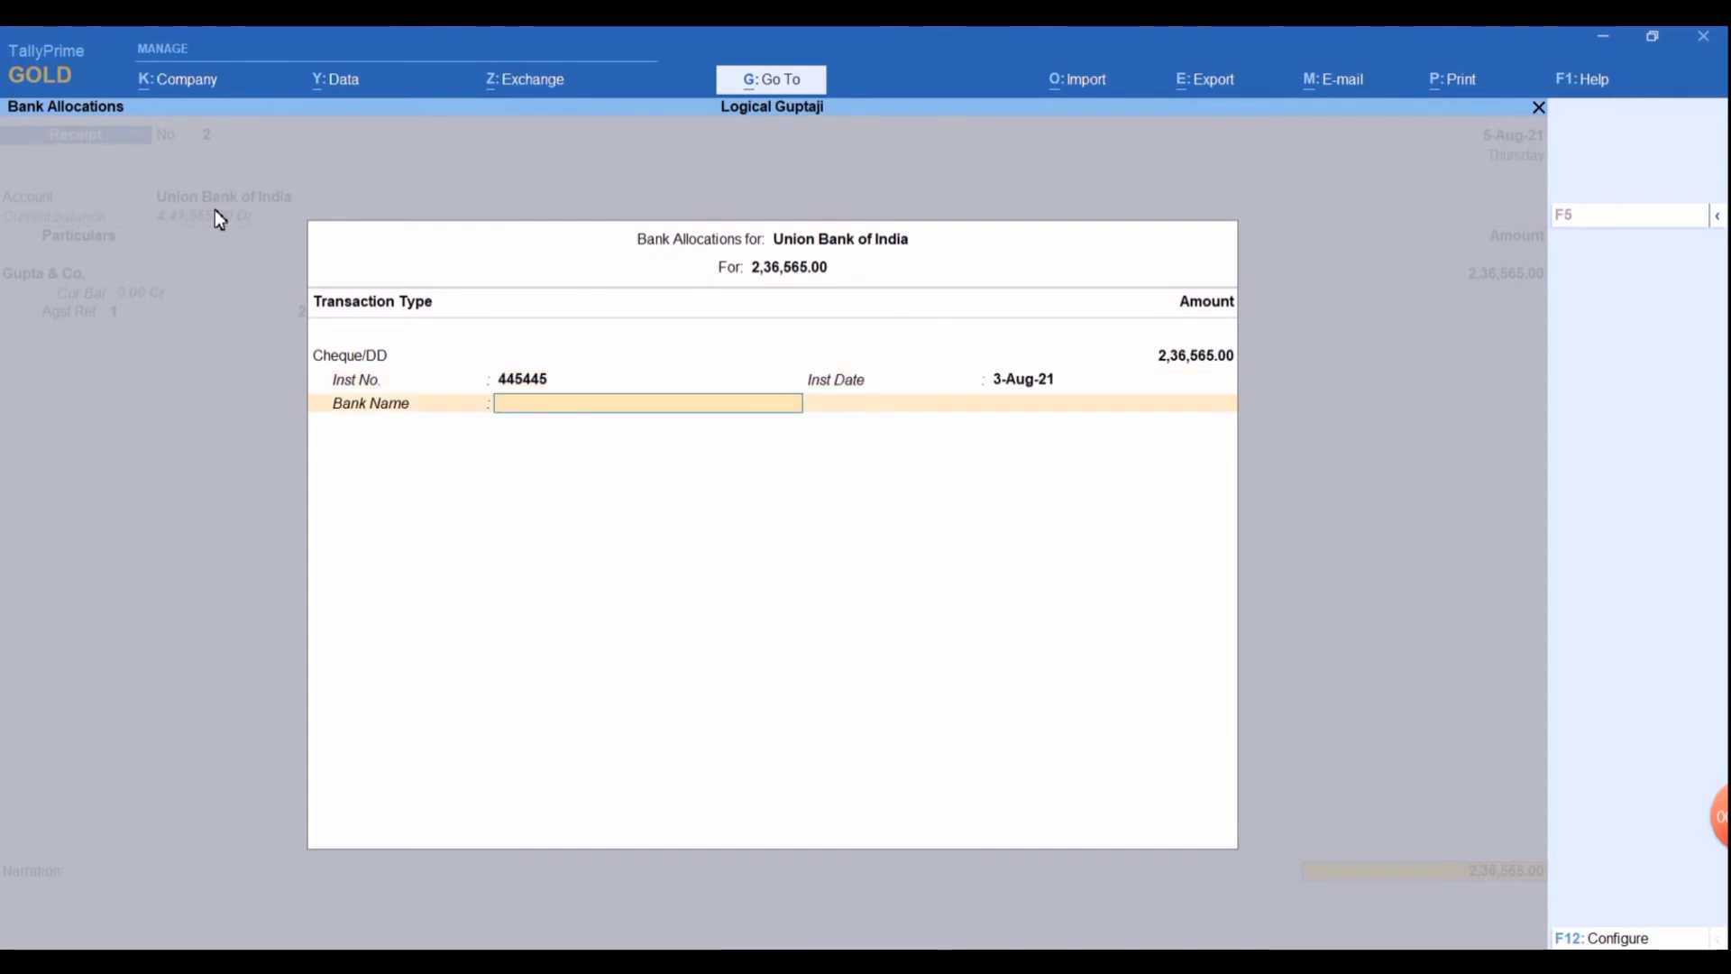
pyautogui.write('Hdfc')
pyautogui.press('Return')
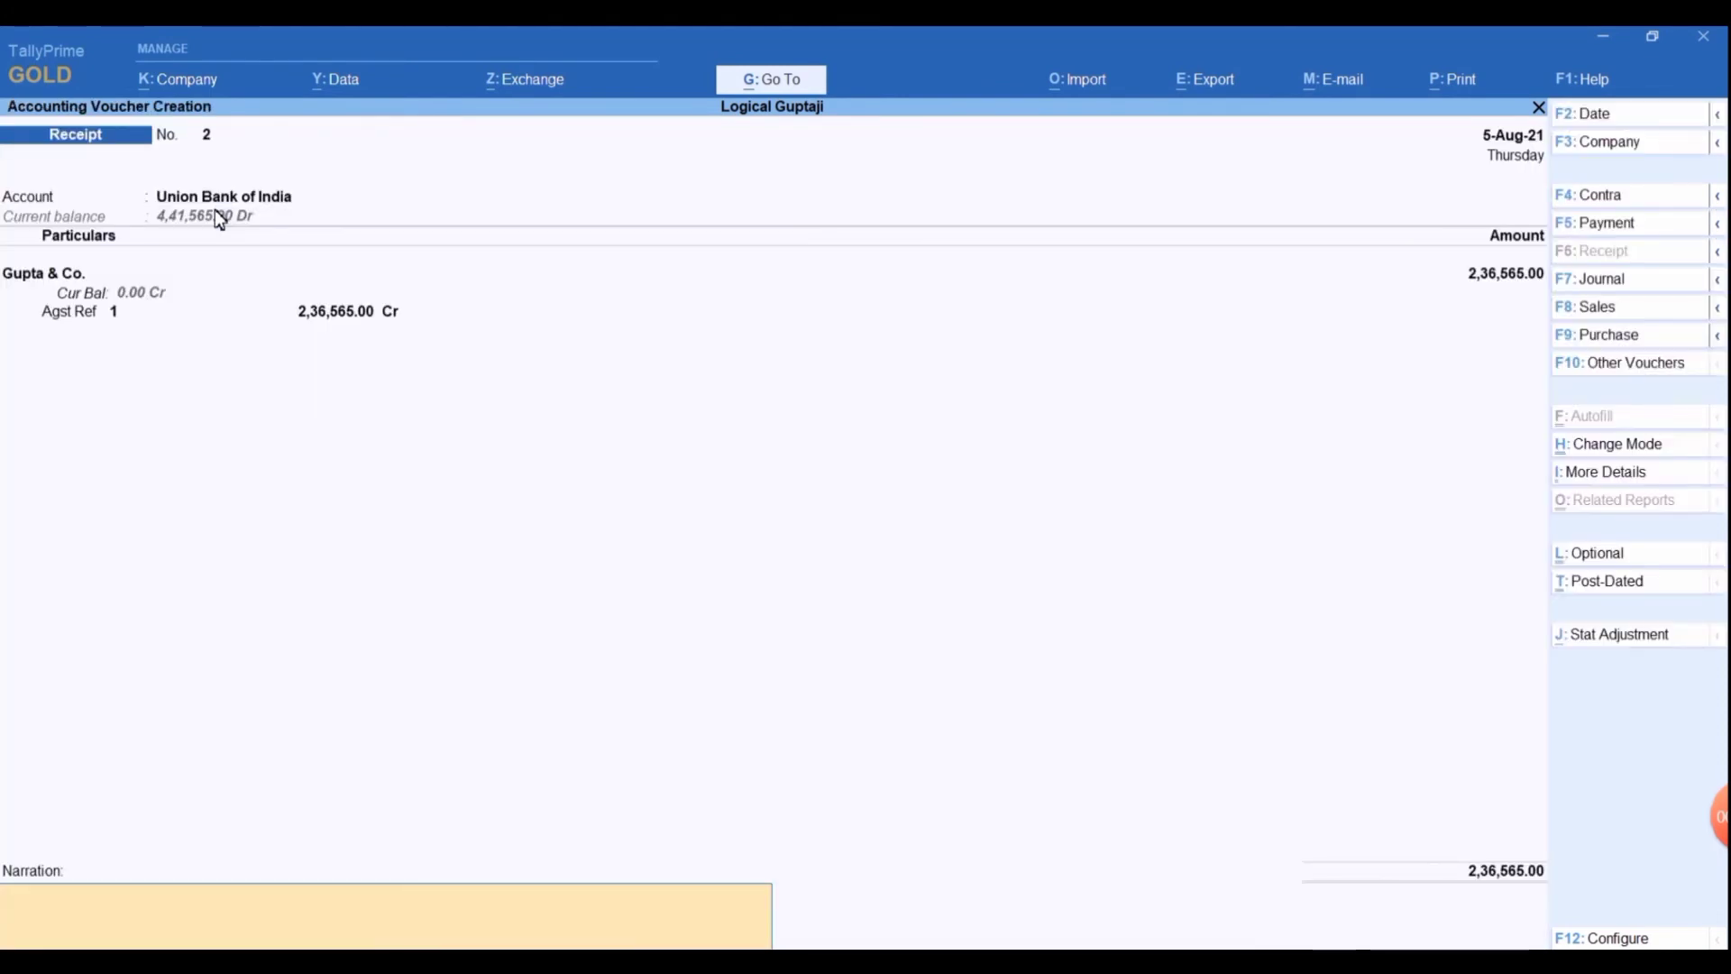
# - Add the narration "being amount received from party" and save the Receipt voucher
pyautogui.write('being amount rece')
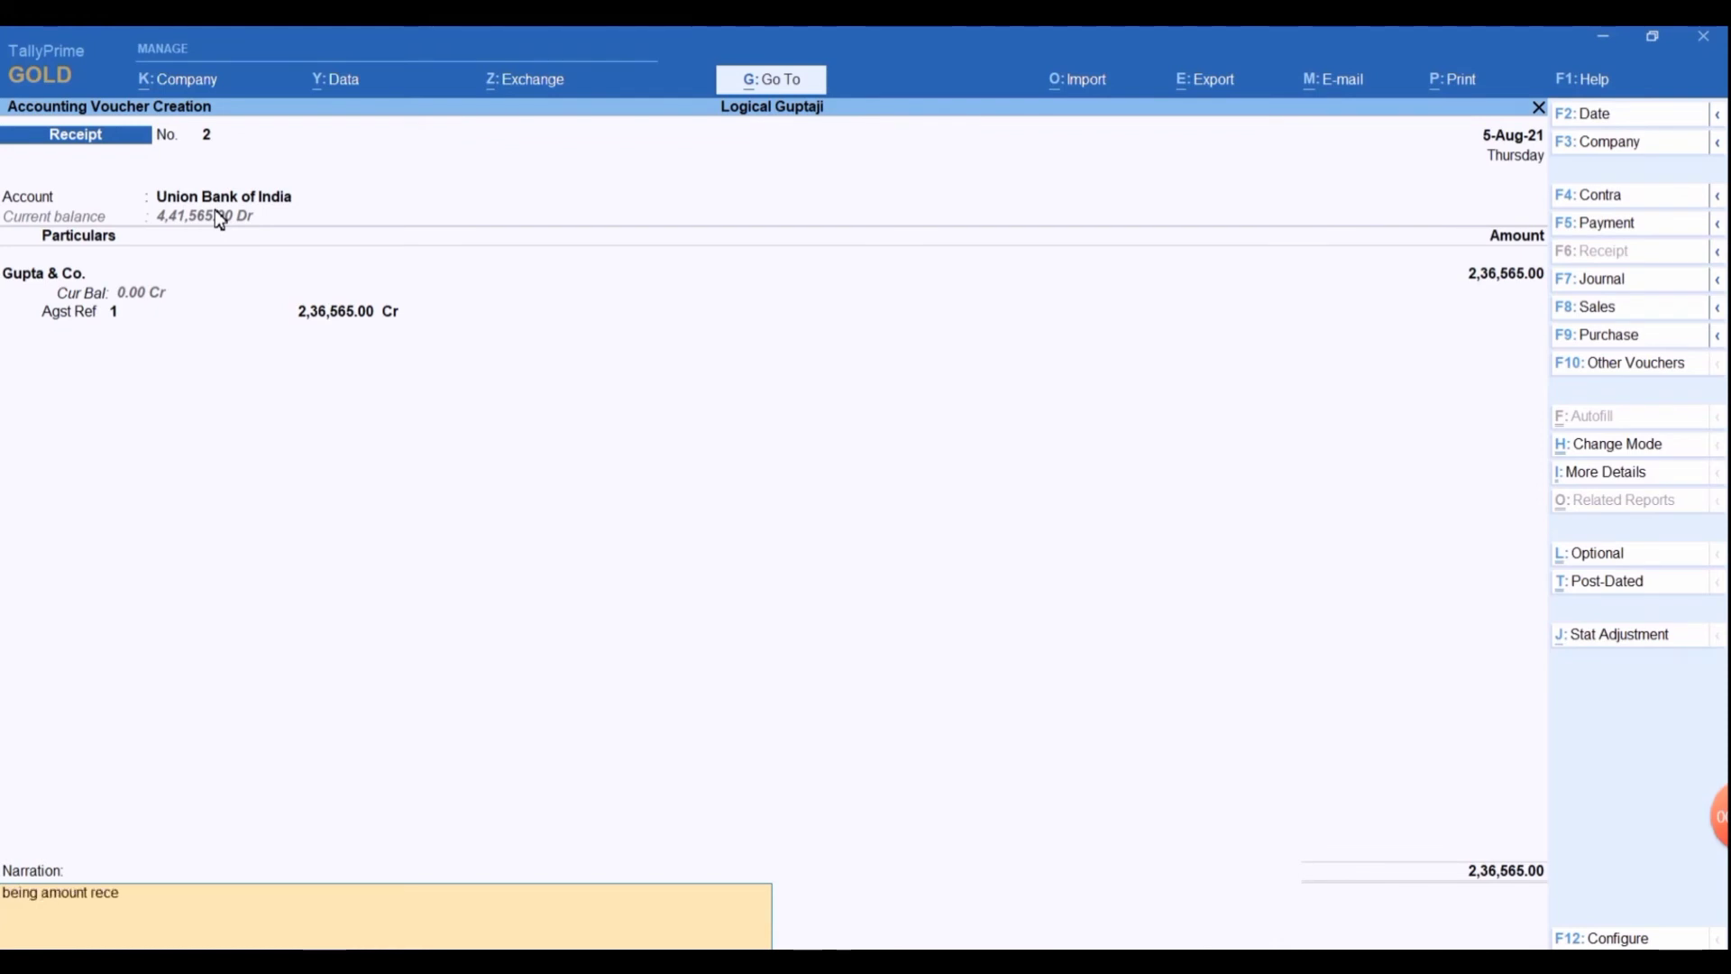
pyautogui.write('ived from part')
pyautogui.press('Return')
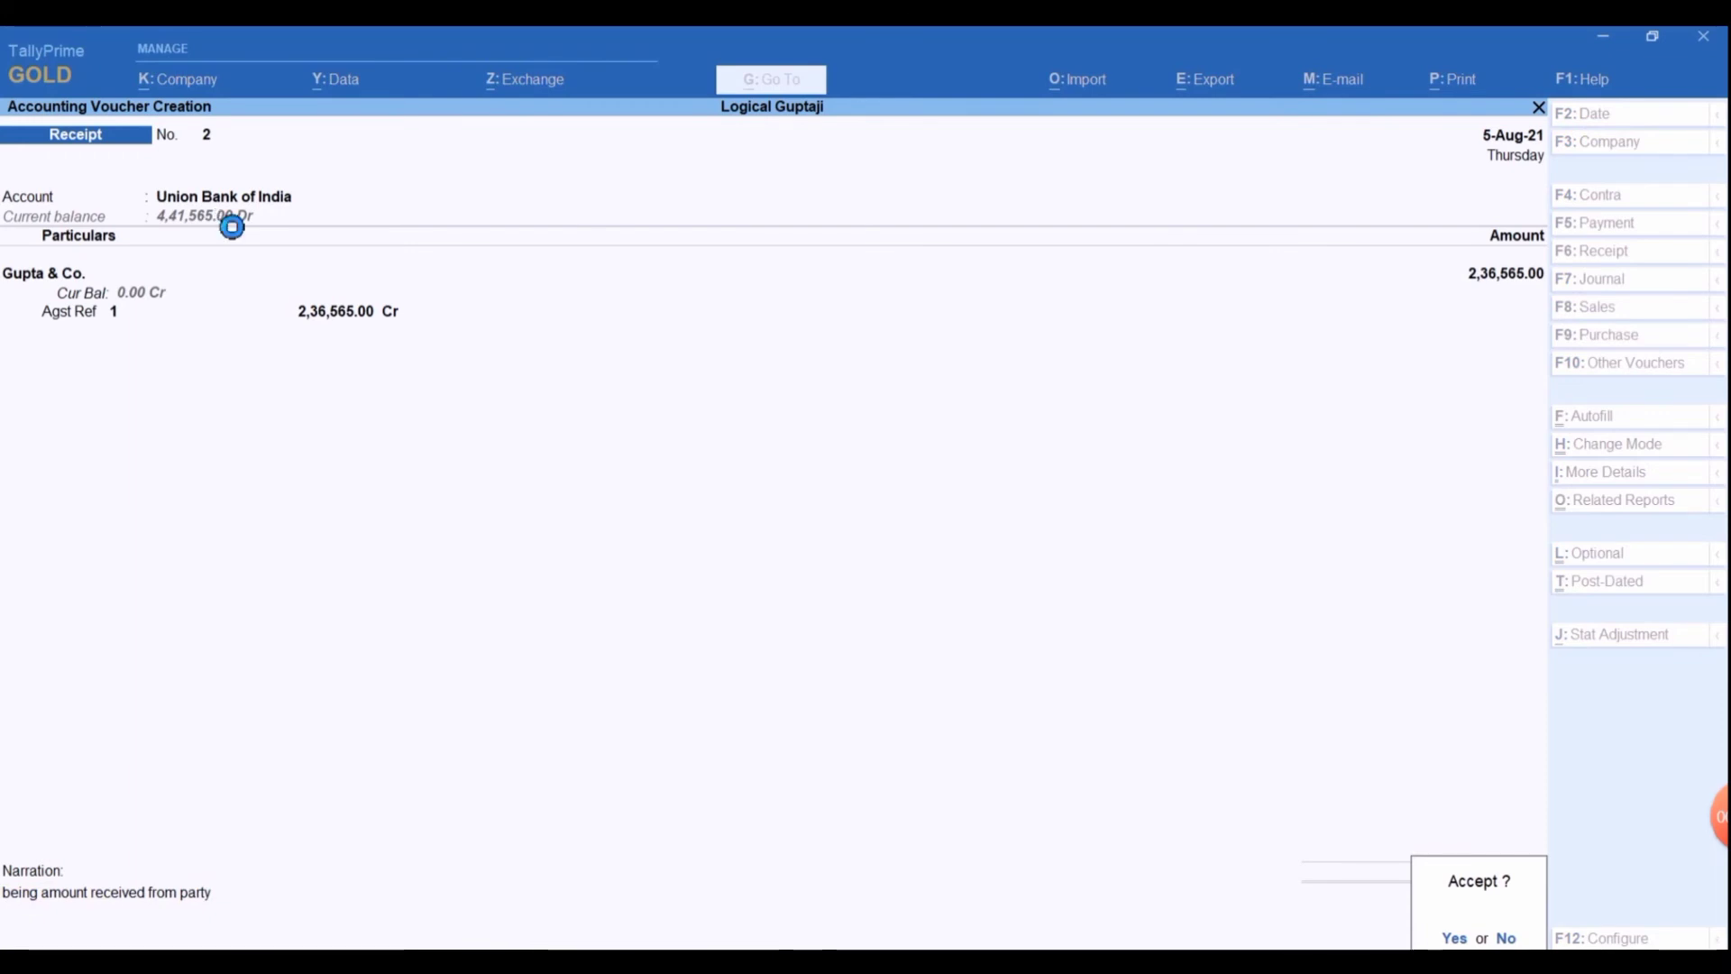
pyautogui.press('Return')
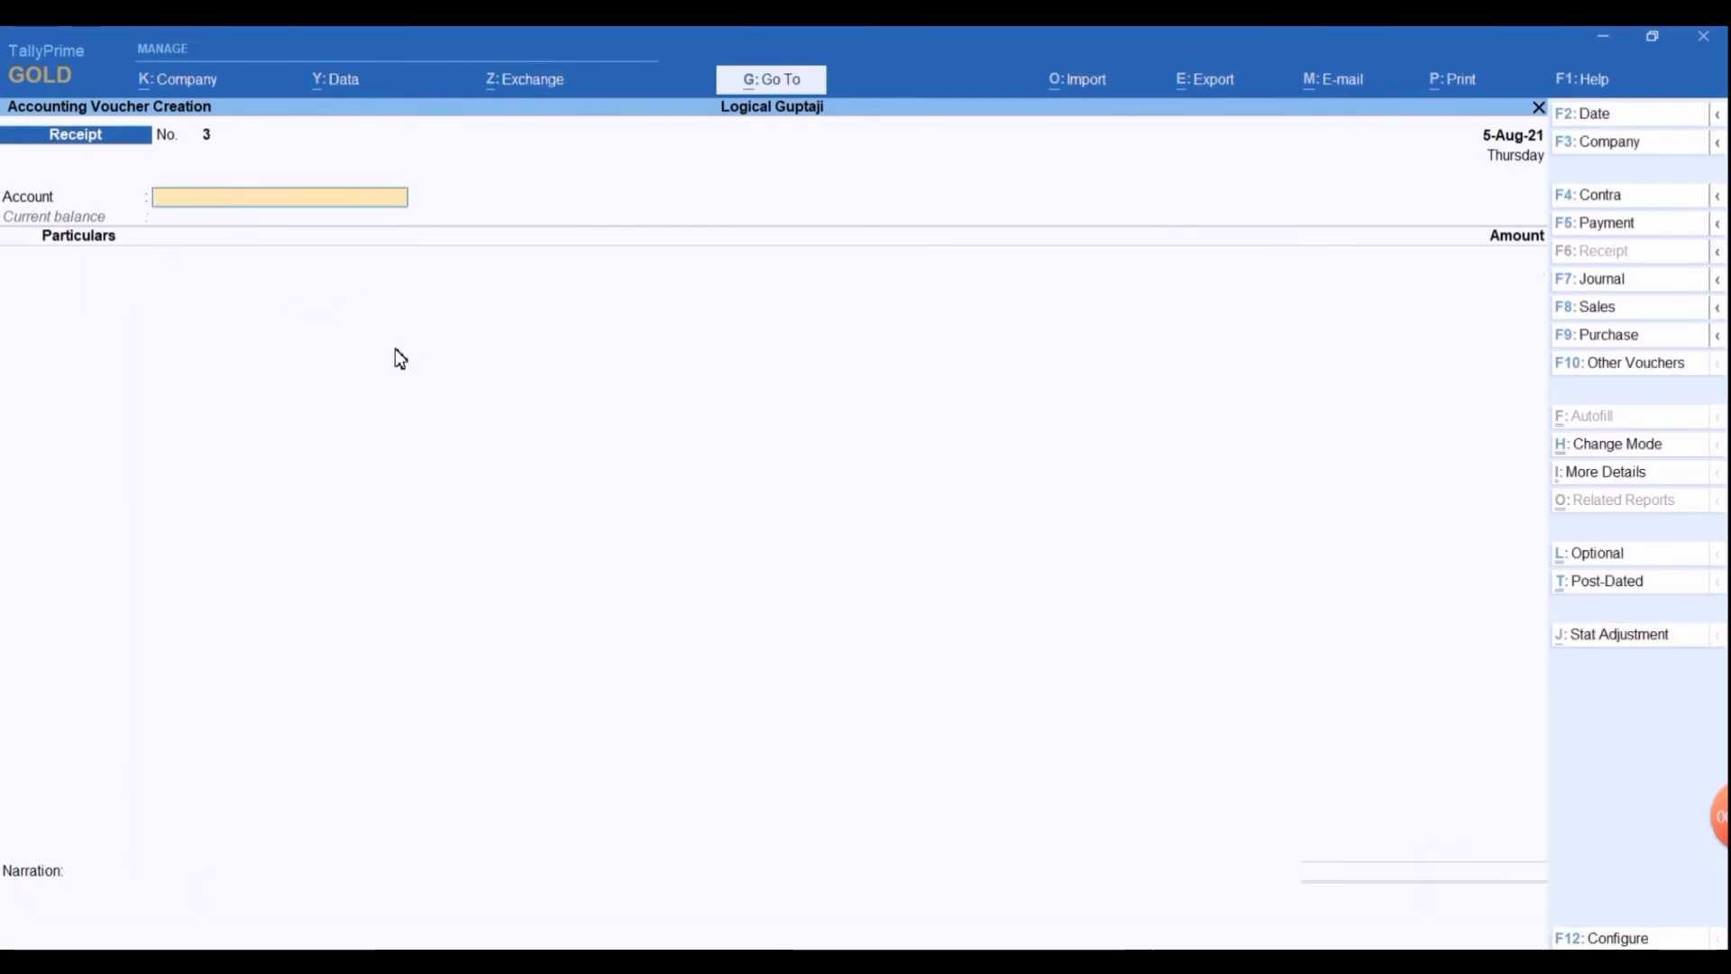
# - Quit voucher creation and display the supplier's ledger vouchers to examine the outstanding balance
pyautogui.press('Escape')
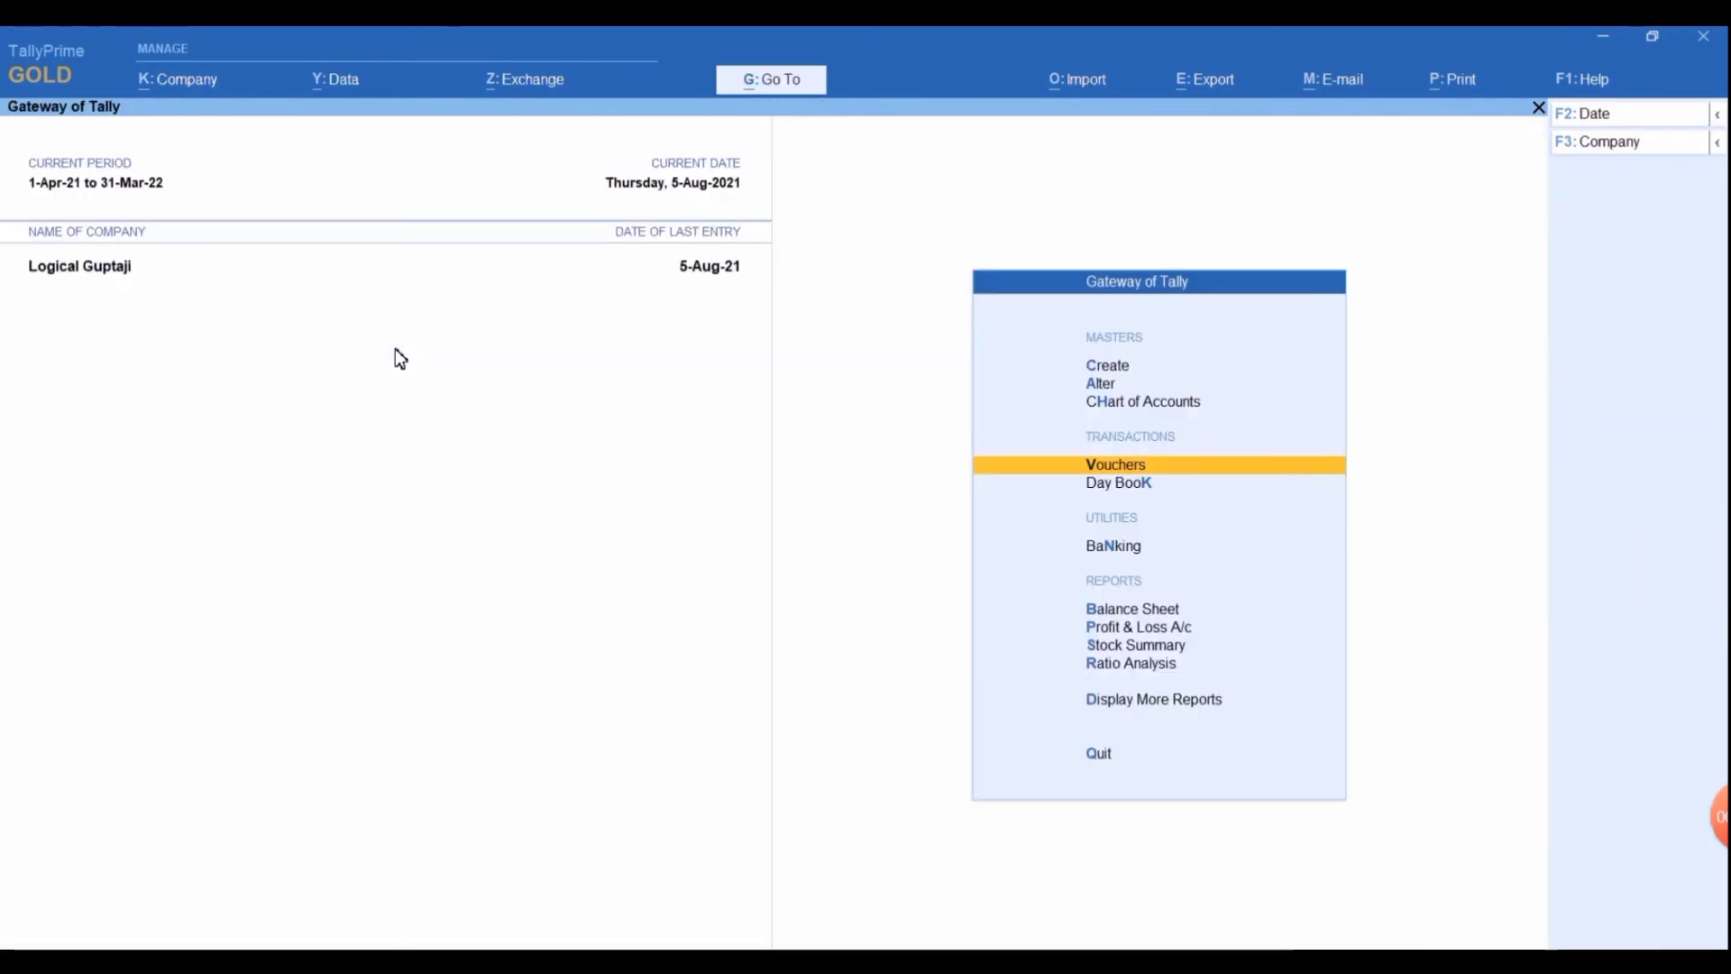
pyautogui.write('da')
pyautogui.write('lVishal')
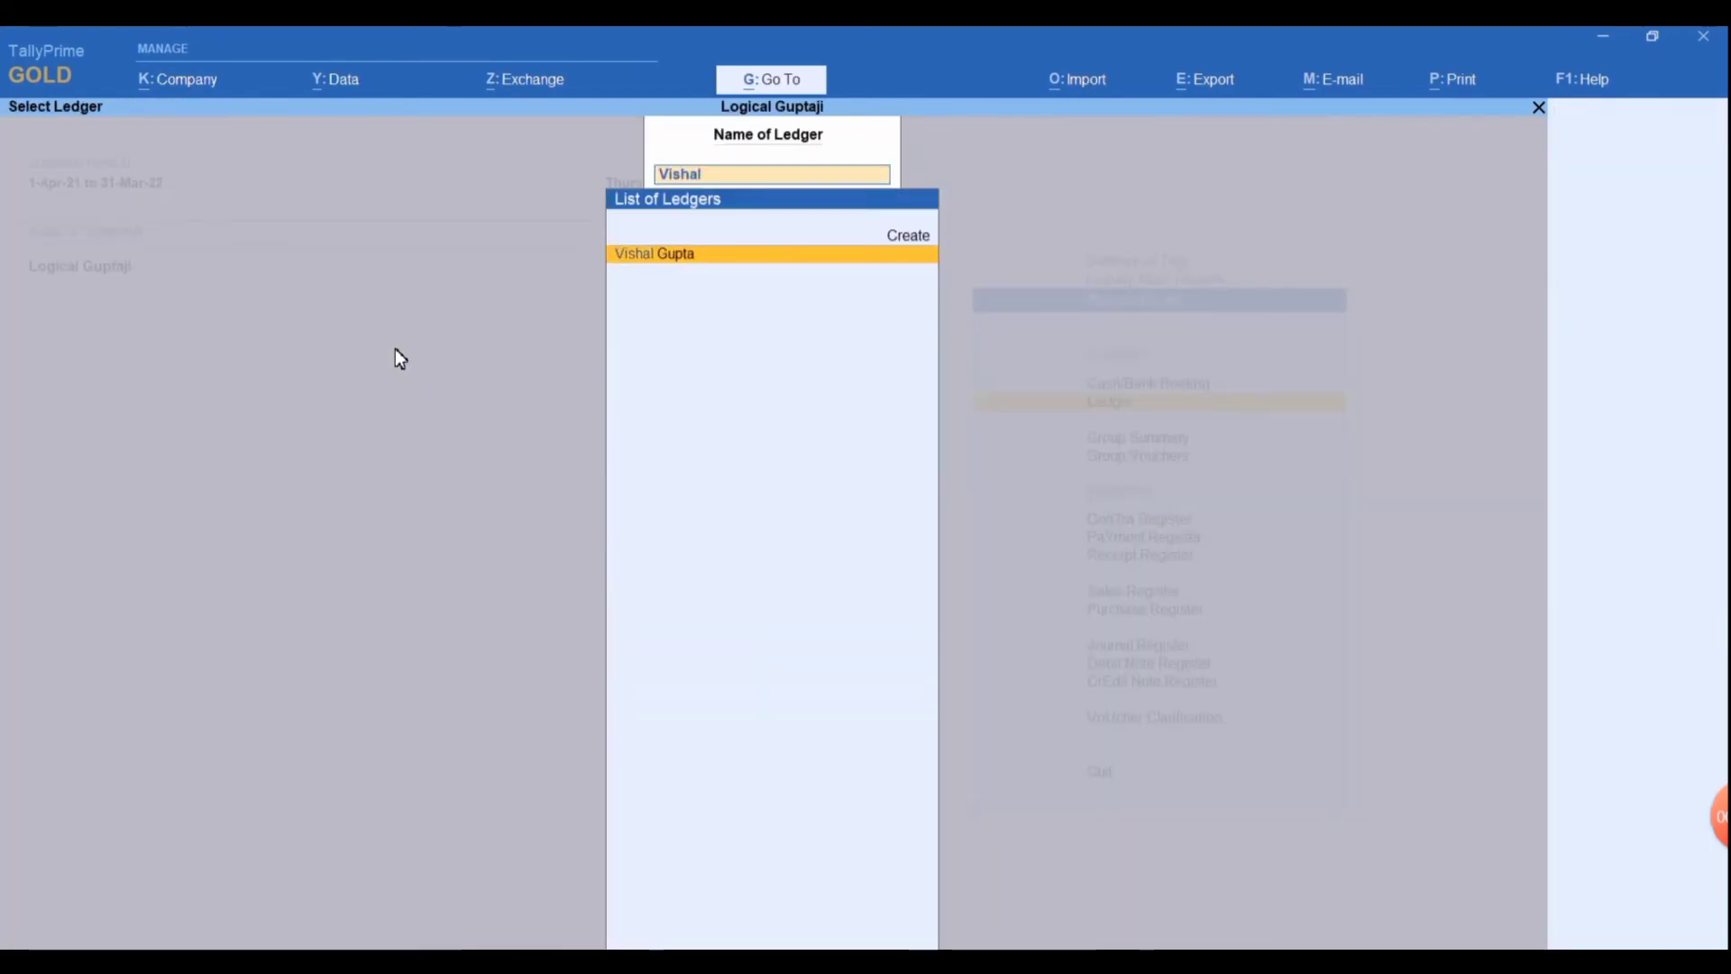
pyautogui.press('Return')
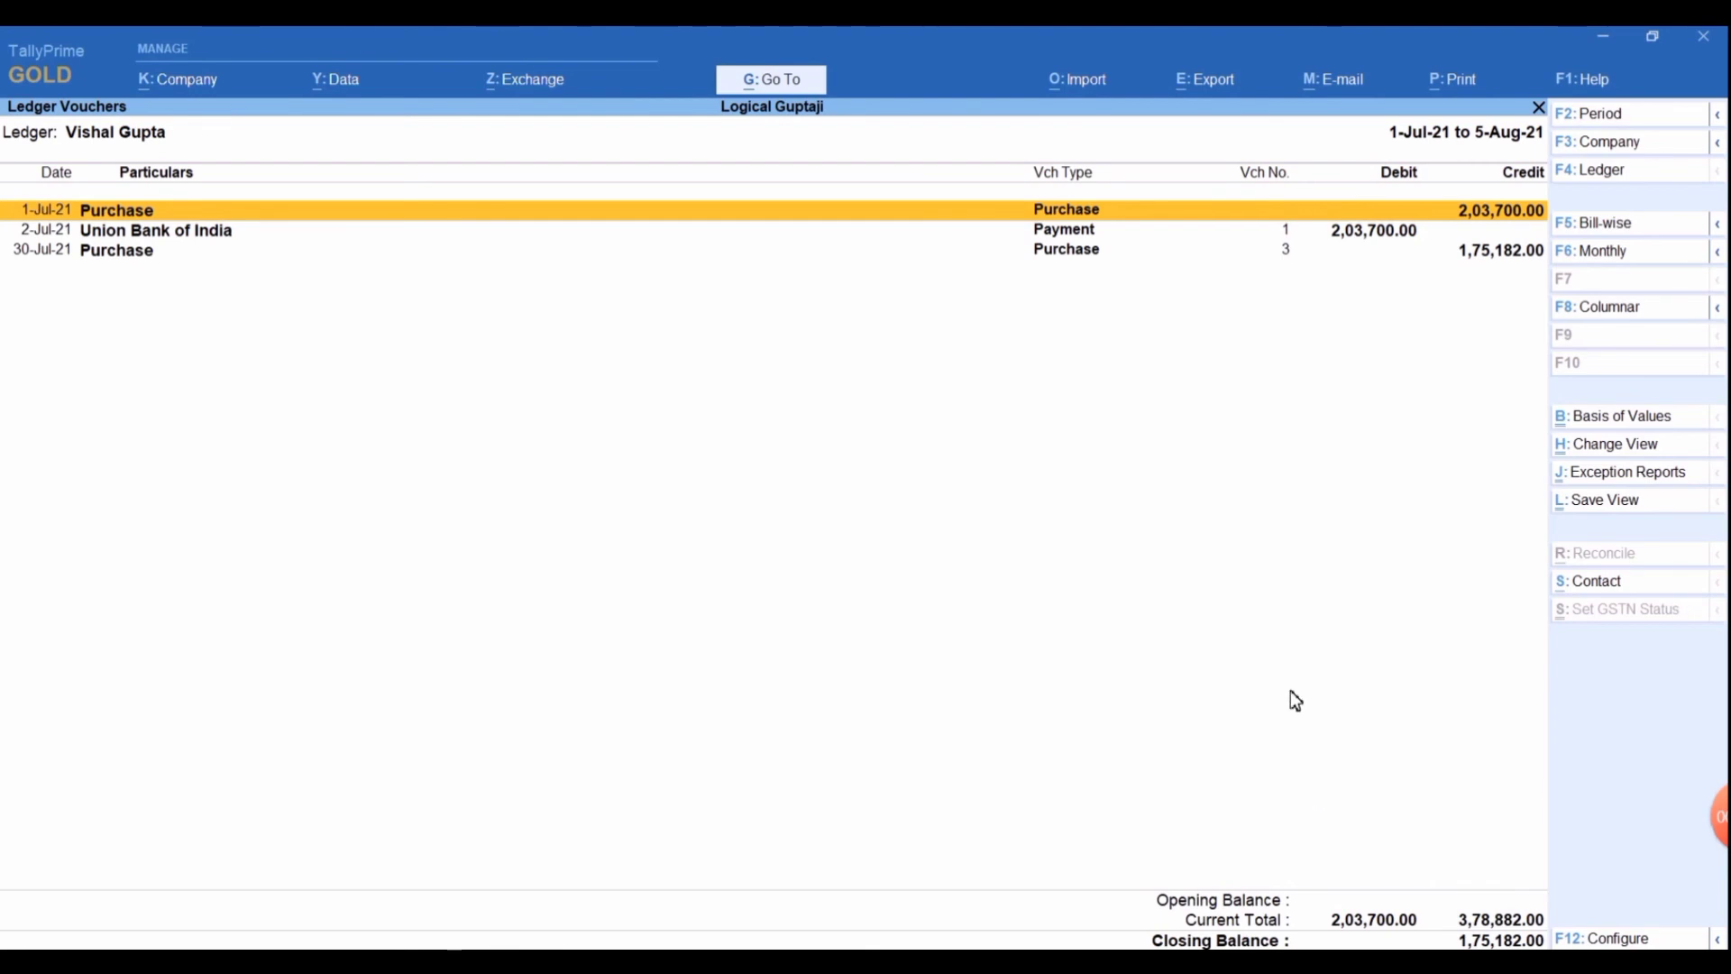
# - Leave the supplier's ledger report and start a new Payment voucher
pyautogui.press('Escape')
pyautogui.press('Escape')
pyautogui.press('Escape')
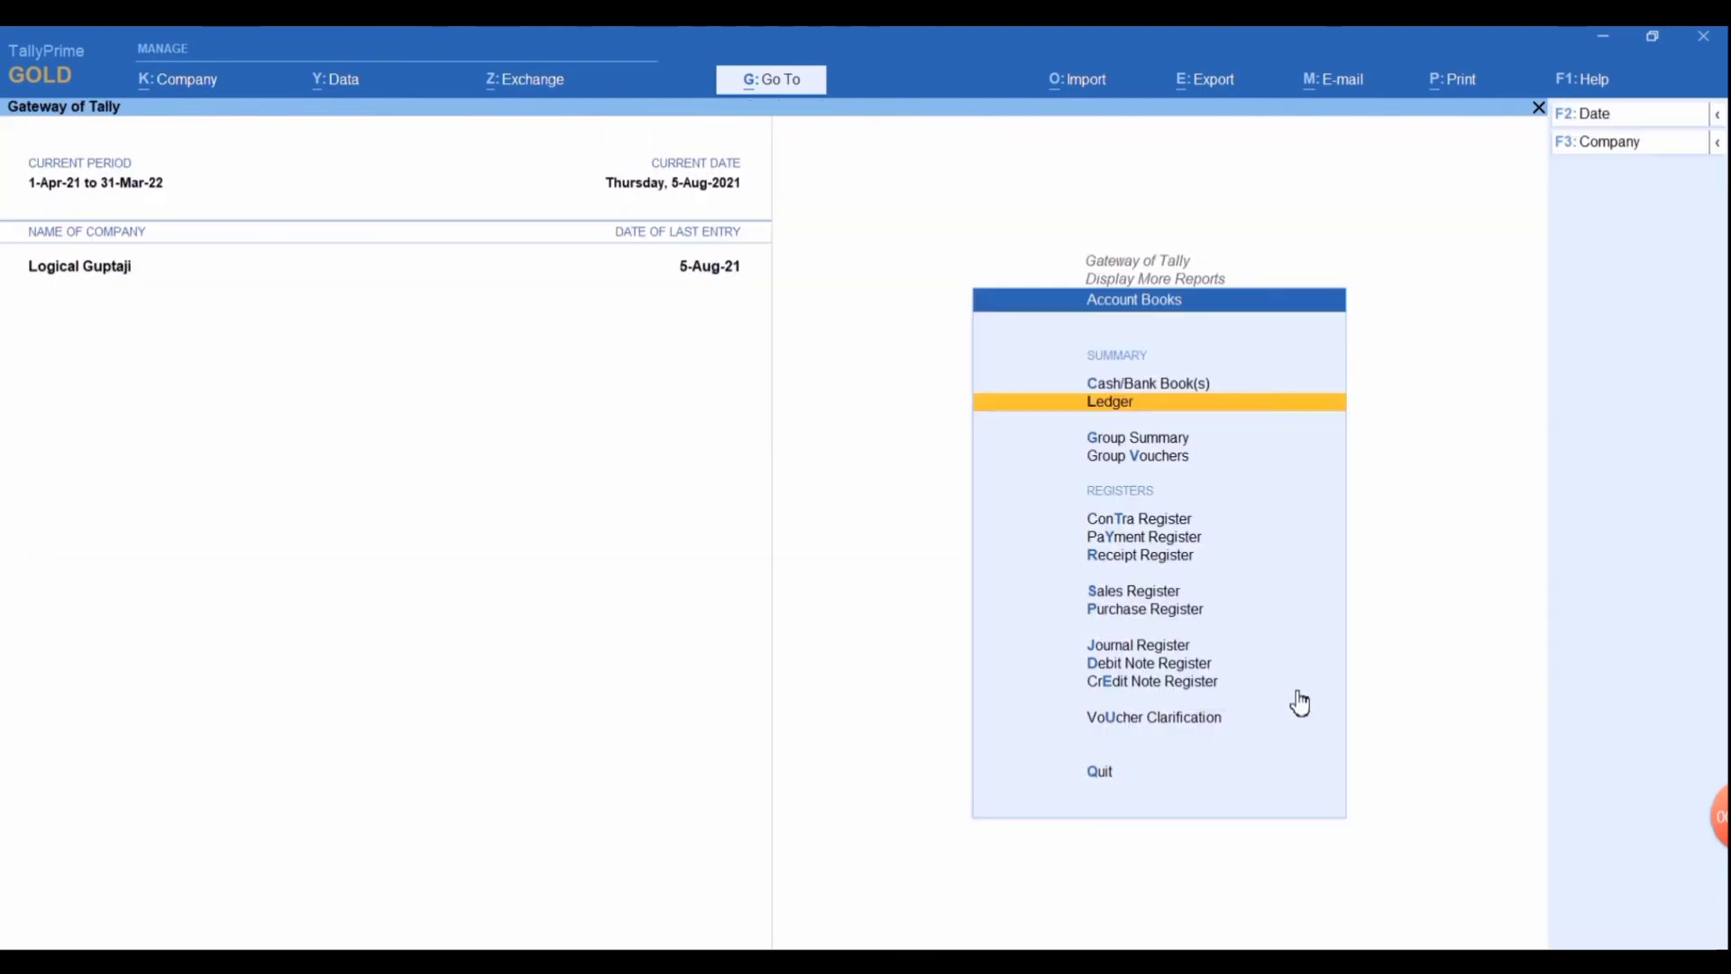
pyautogui.press('Escape')
pyautogui.press('Escape')
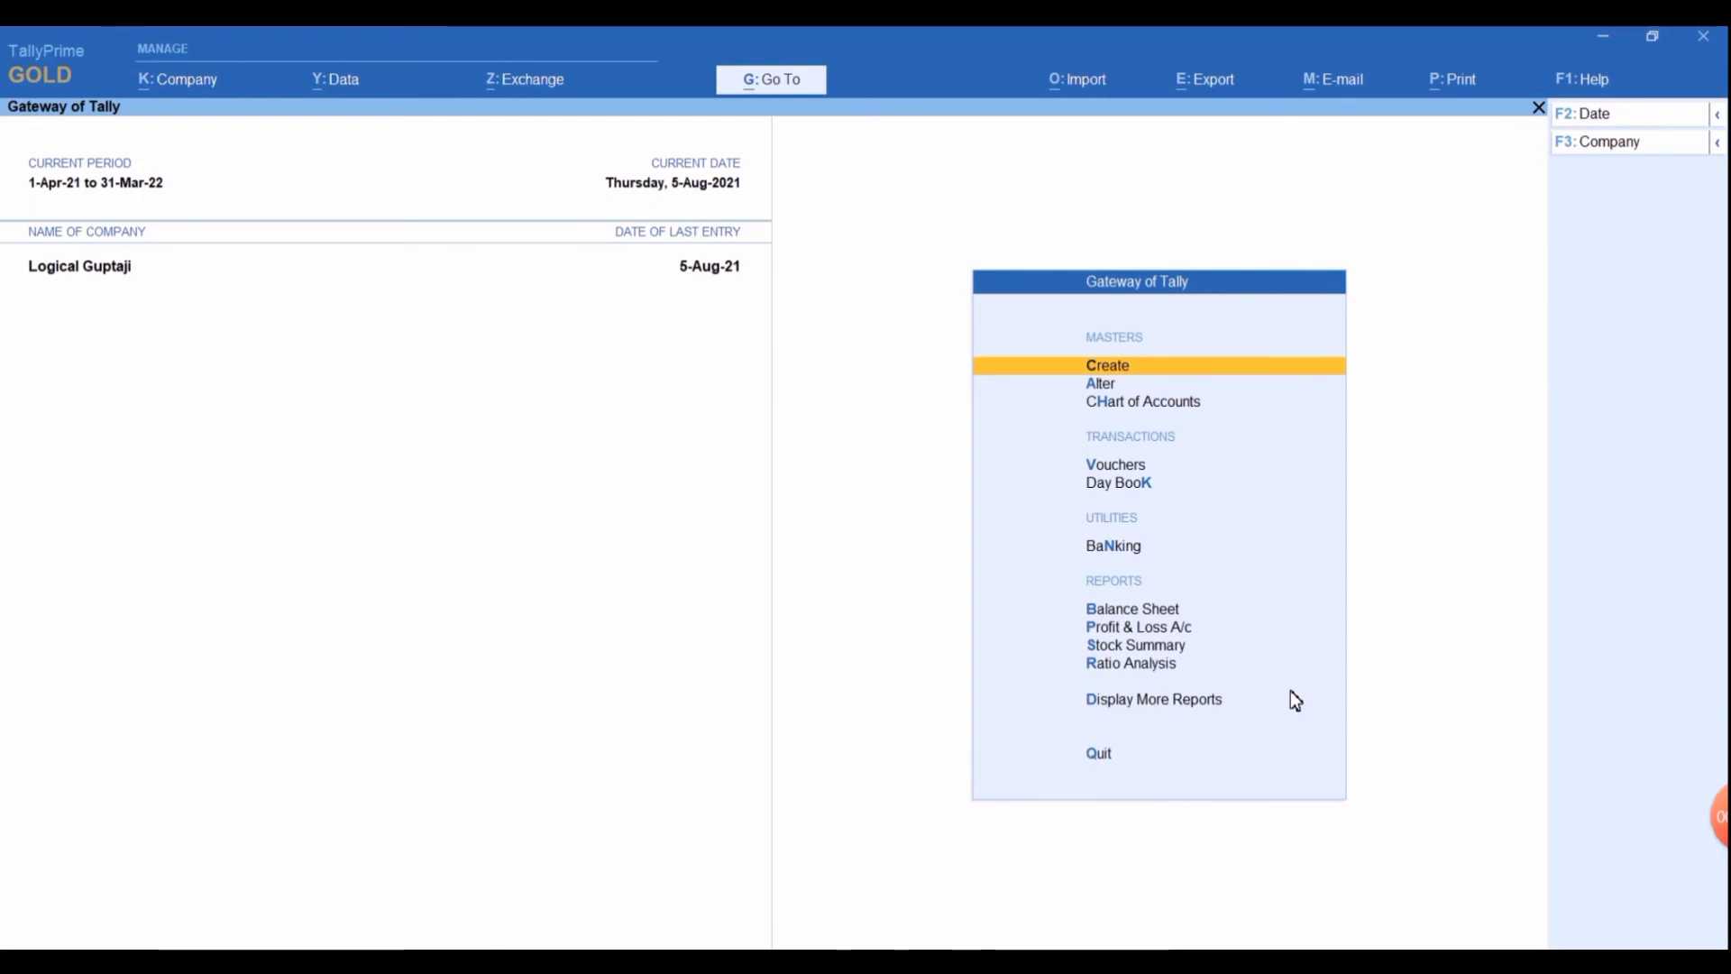
pyautogui.press('Down')
pyautogui.press('Down')
pyautogui.press('Down')
pyautogui.press('Return')
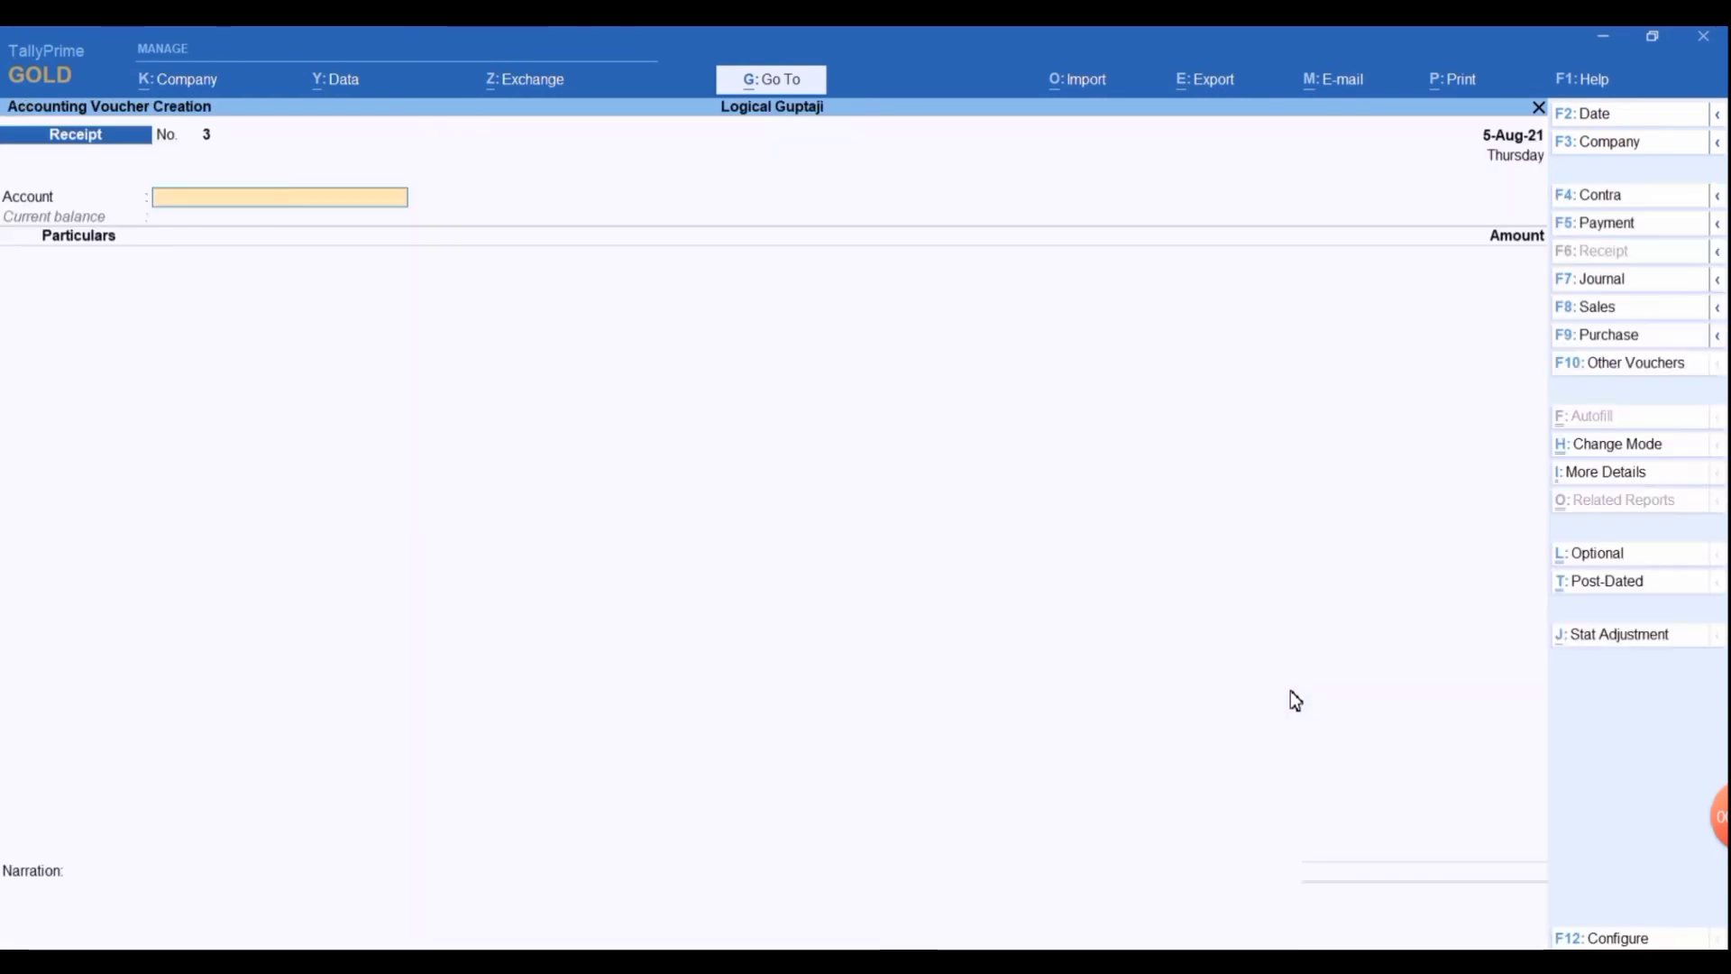
pyautogui.press('F5')
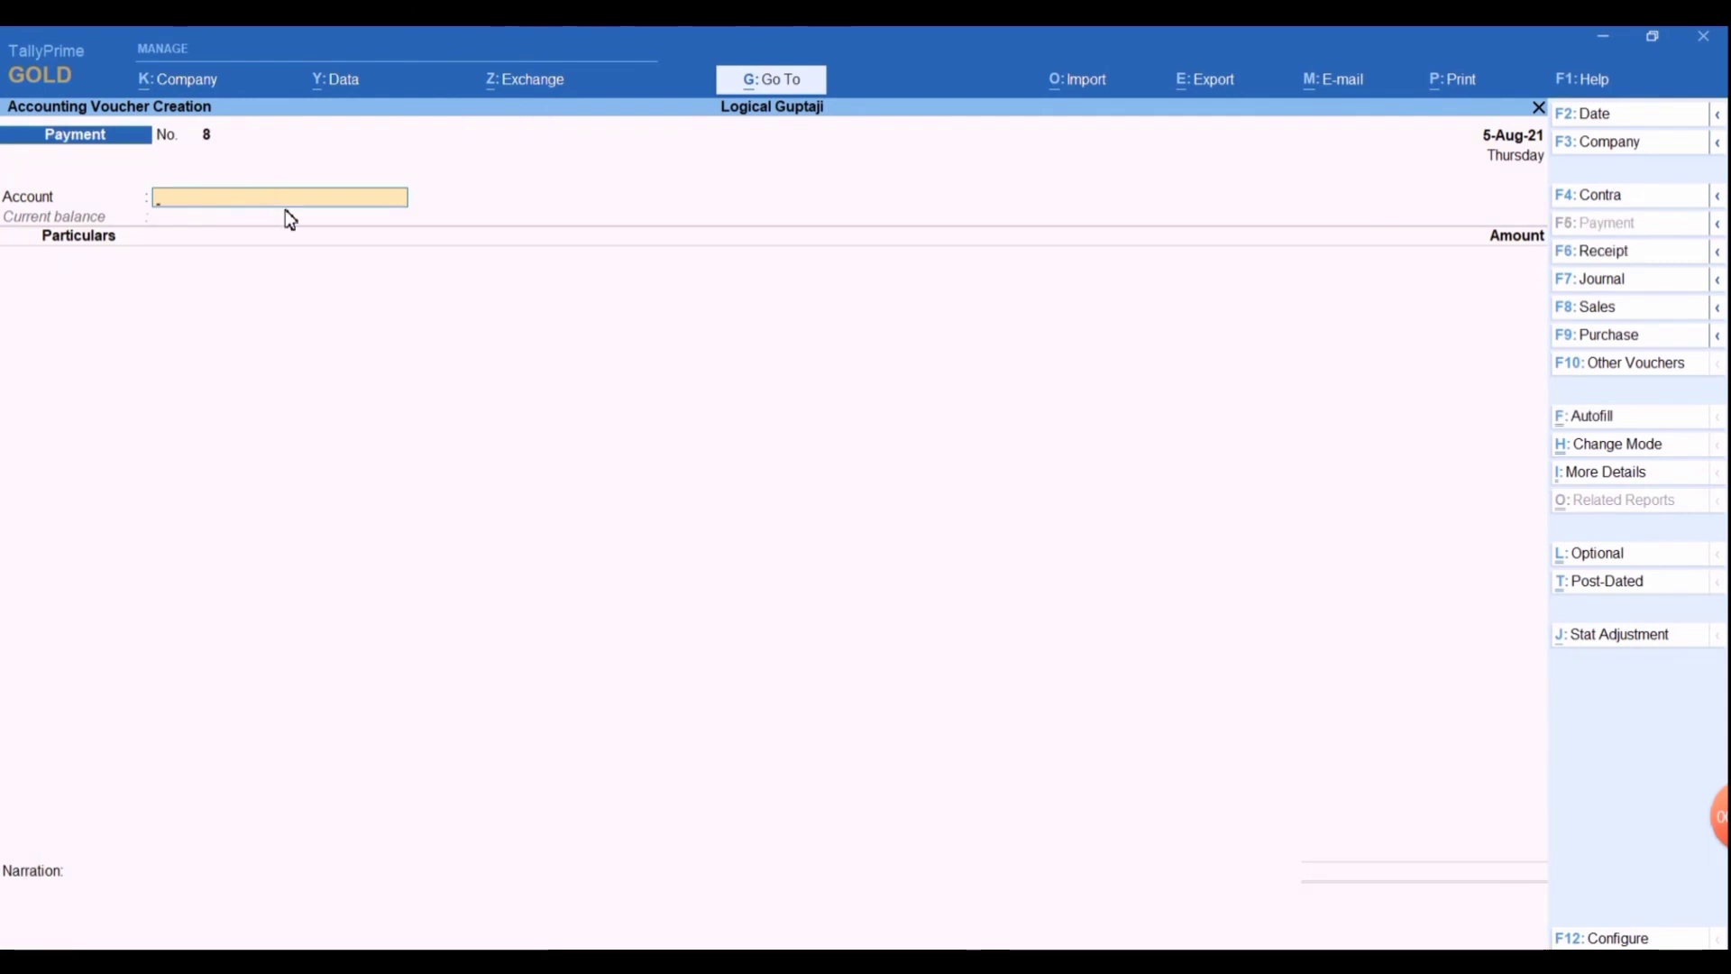
# - Set the payment's account to Union Bank of India and enter the supplier in the particulars with an amount of 1,75,182
pyautogui.write('Uni')
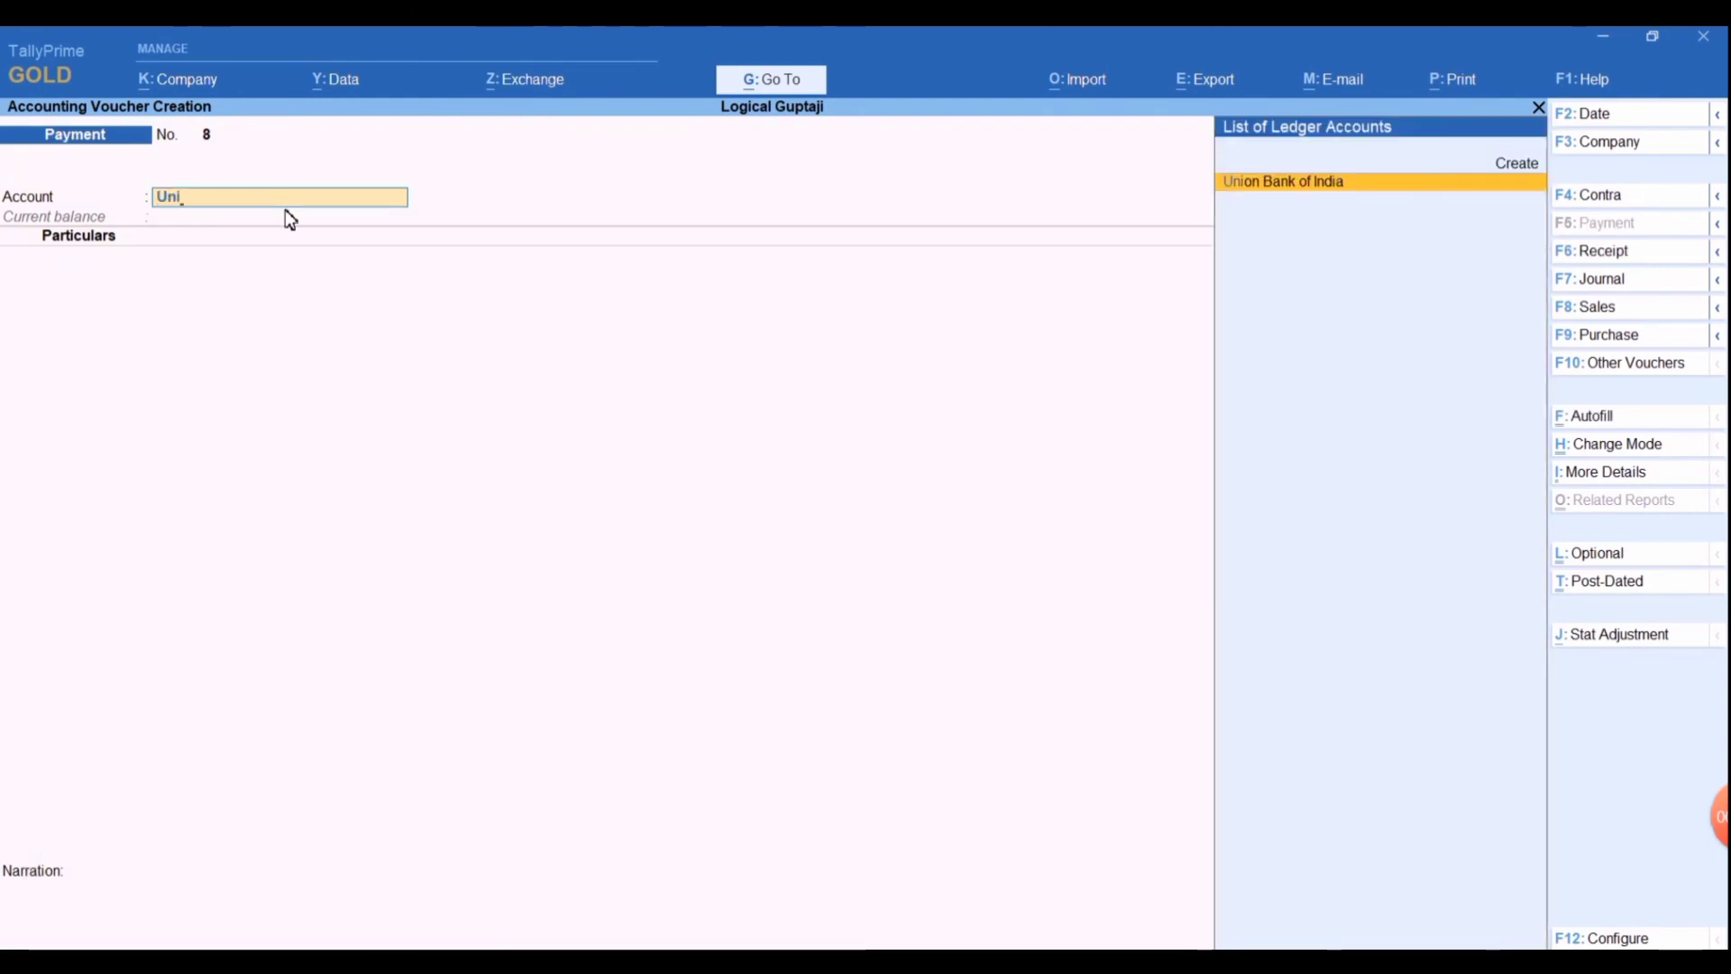
pyautogui.press('Return')
pyautogui.write('Vishal')
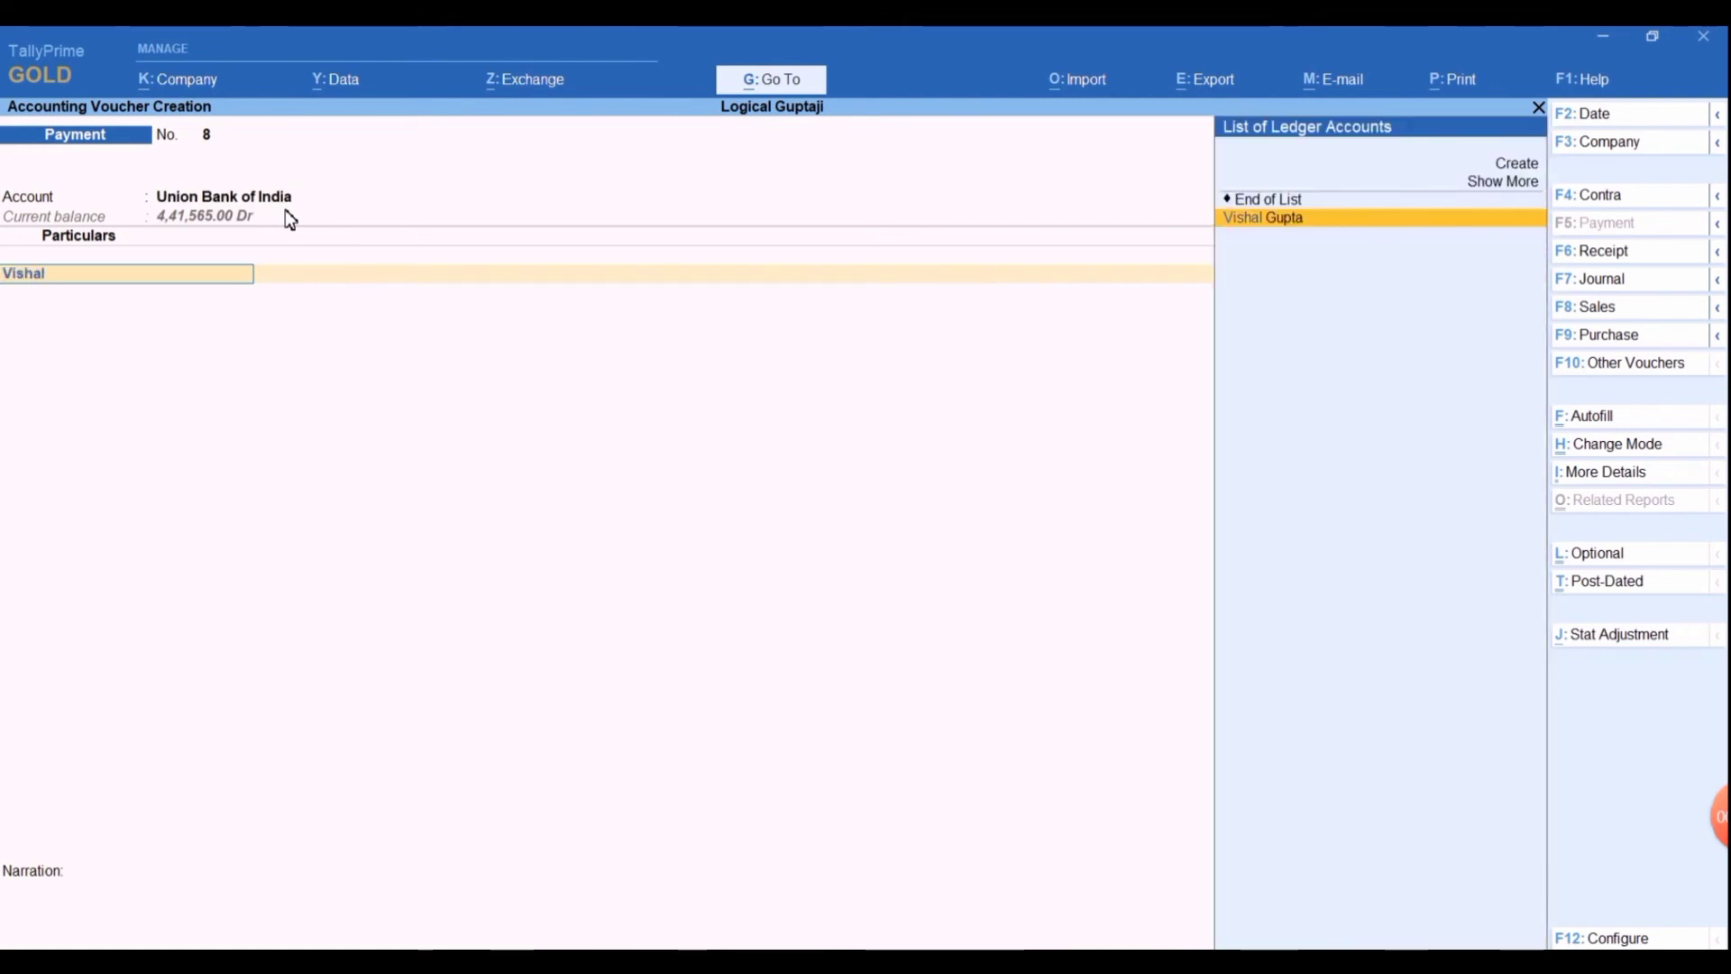
pyautogui.press('Return')
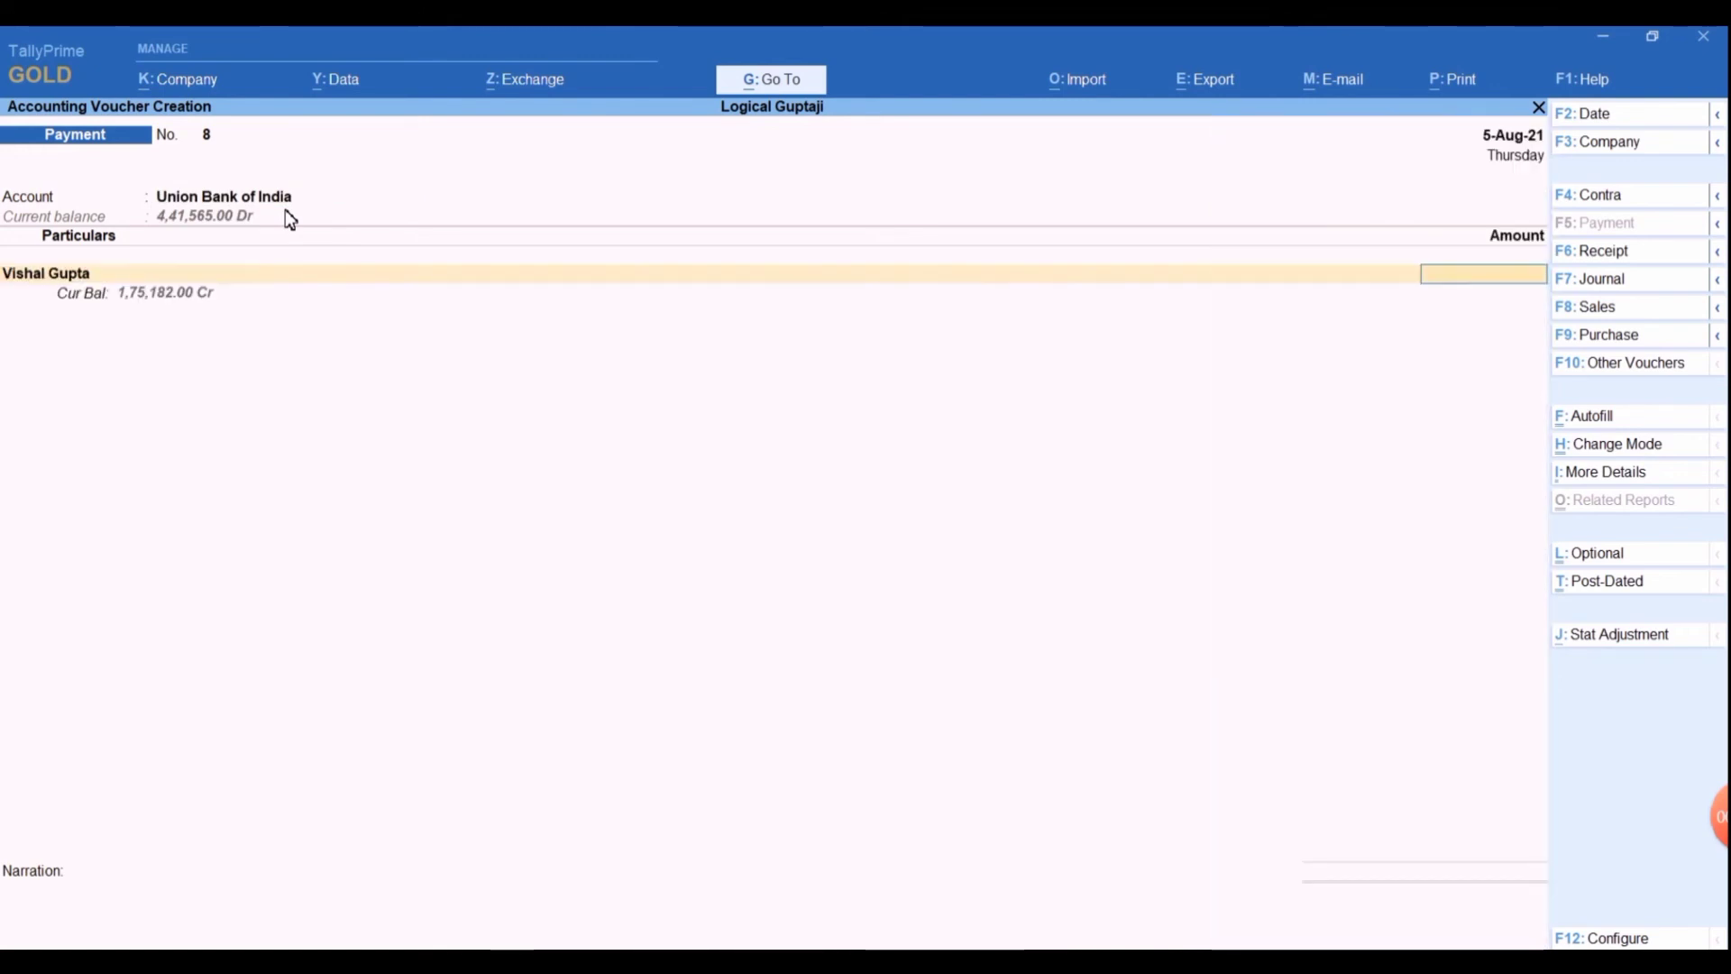
pyautogui.write('175182')
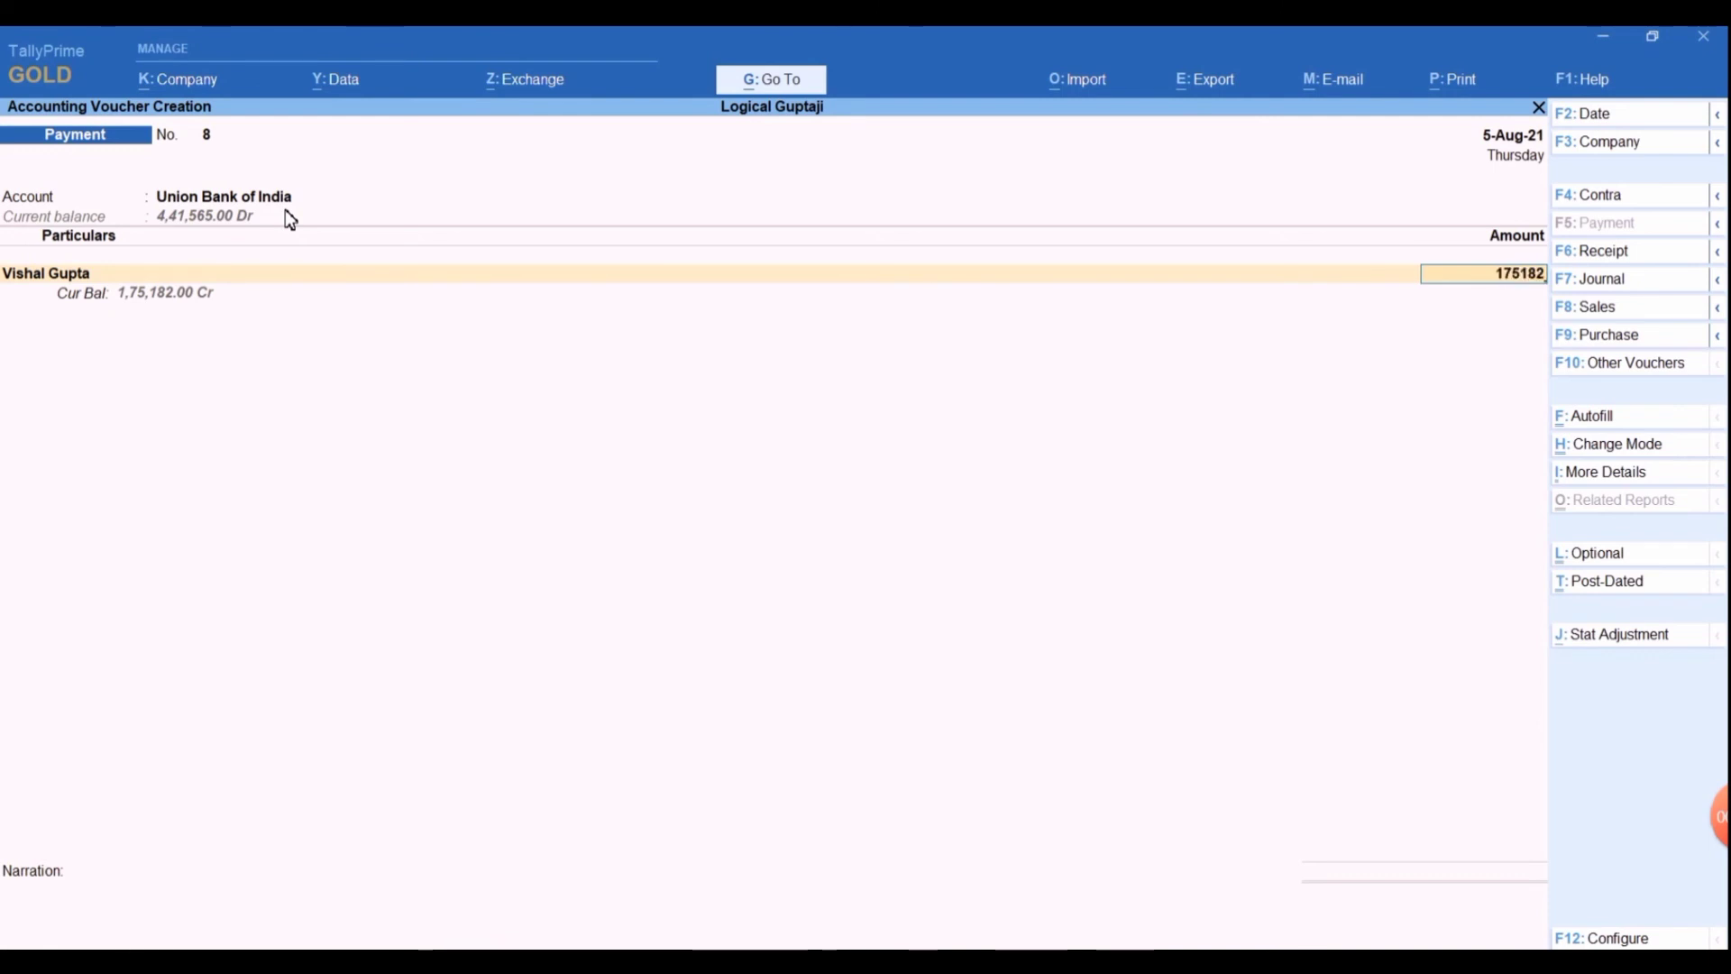
pyautogui.press('Return')
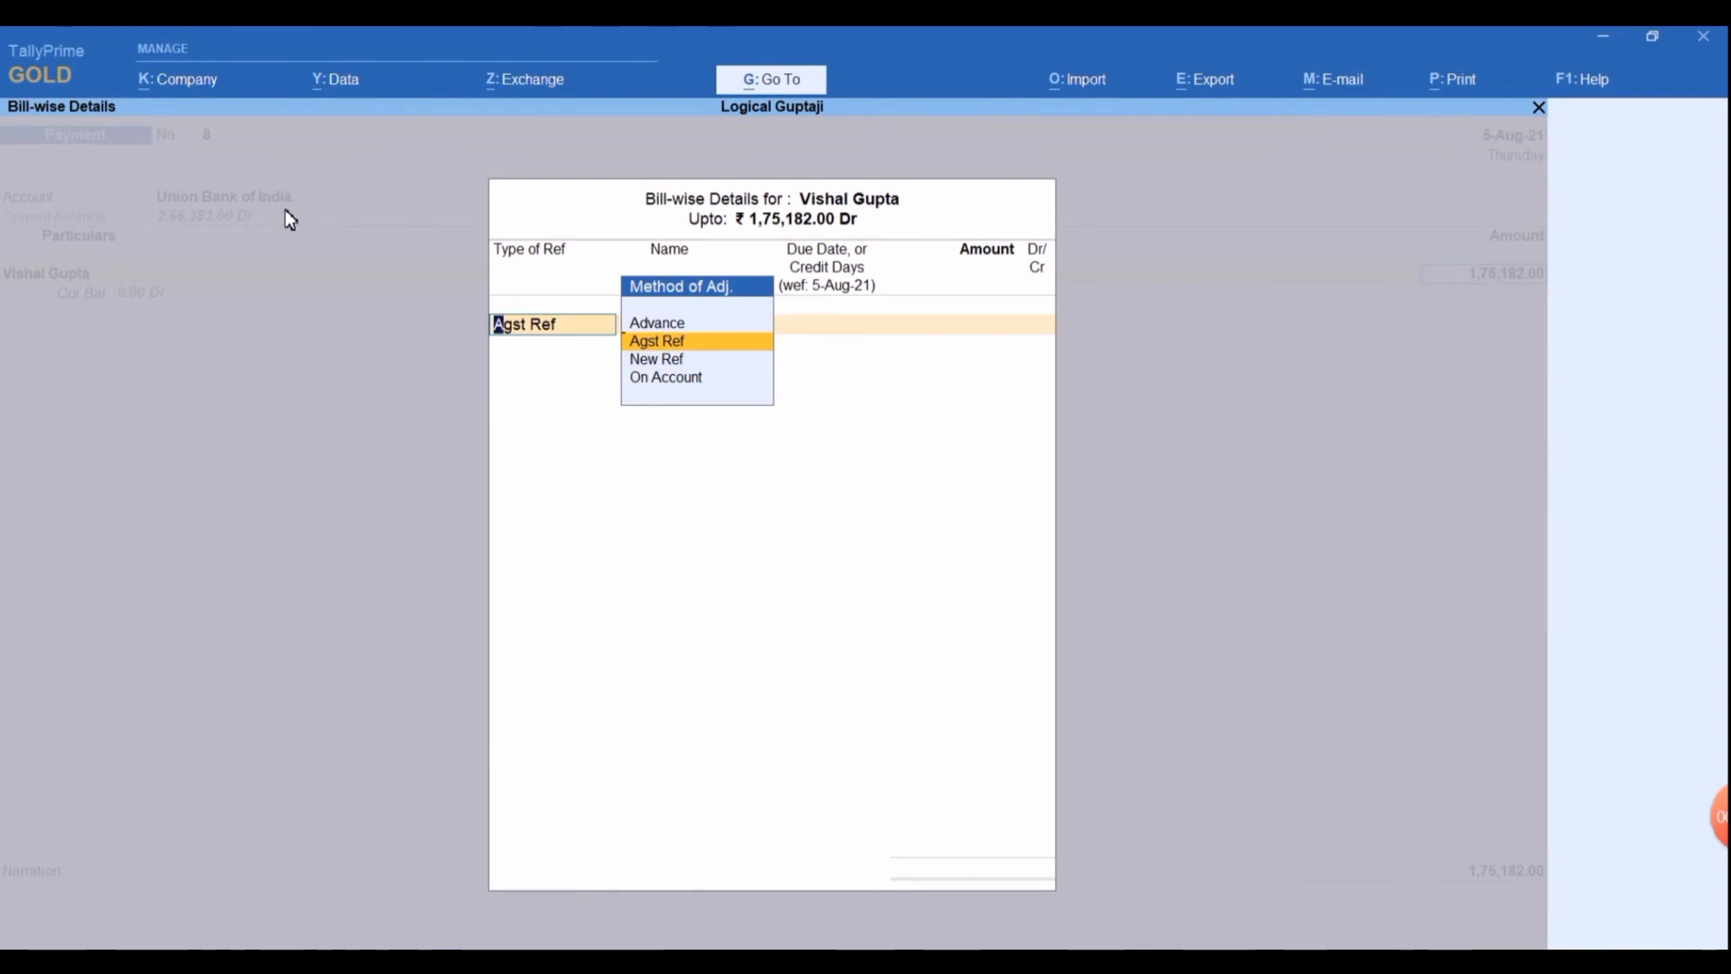
# - Allocate the payment amount of 1,75,182 against the supplier's pending bill 3 as Agst Ref and finish the particulars
pyautogui.press('Return')
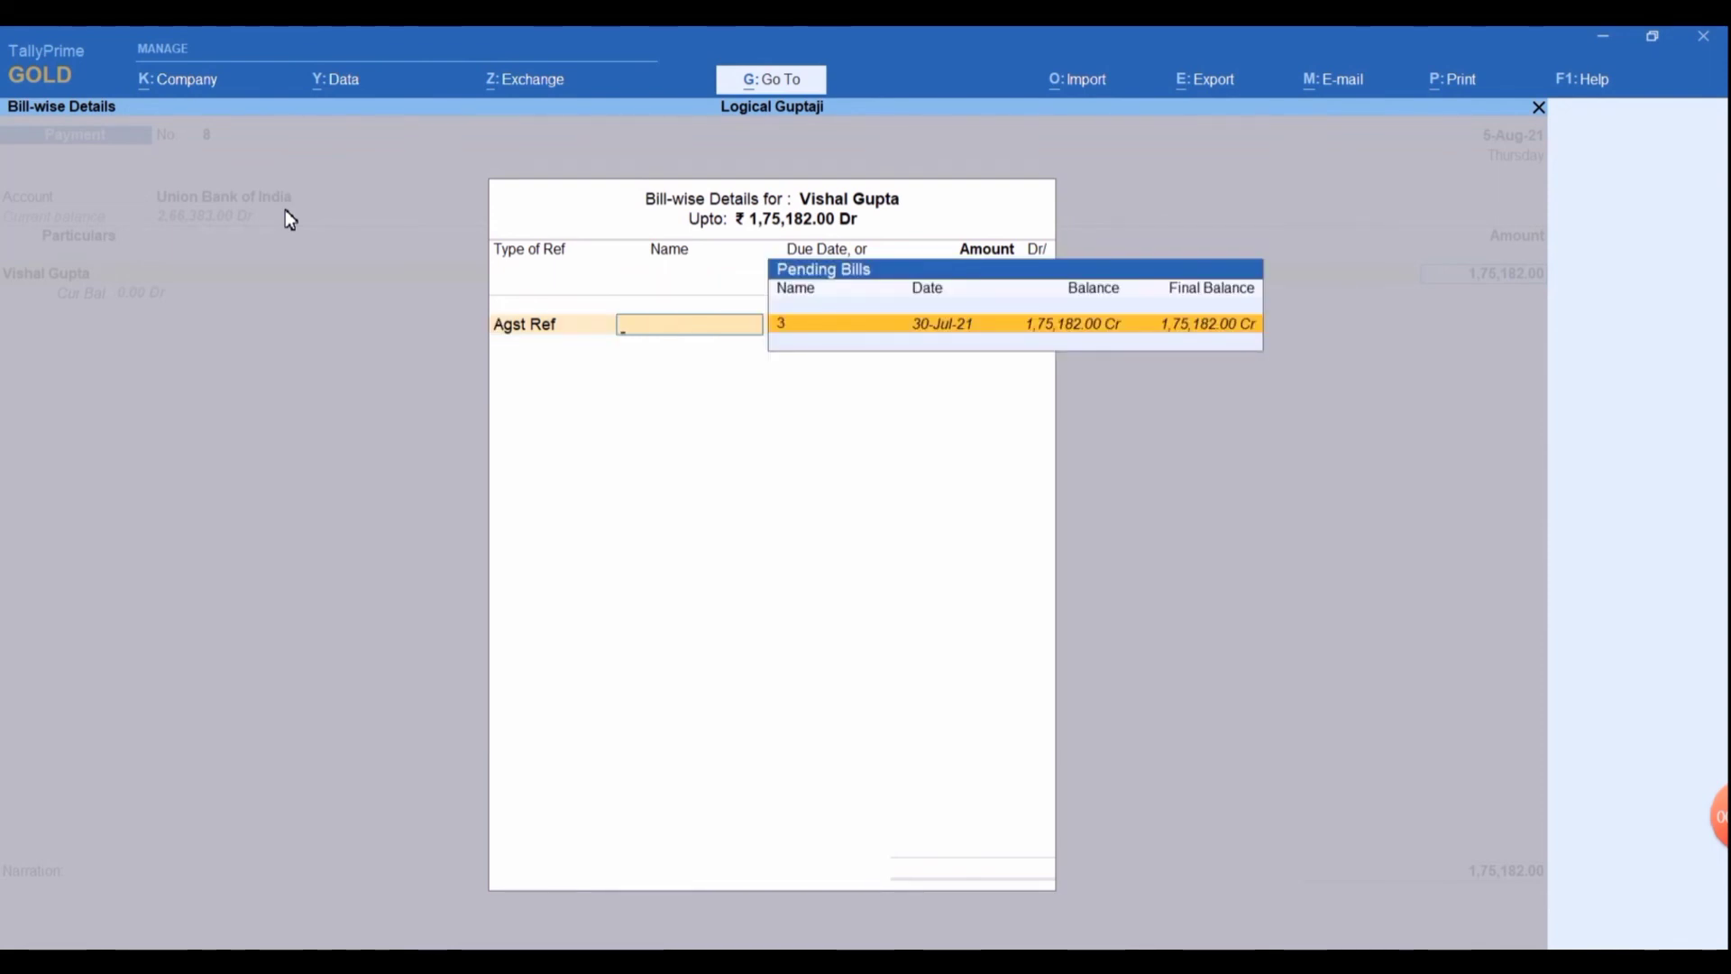
pyautogui.press('Return')
pyautogui.press('Return')
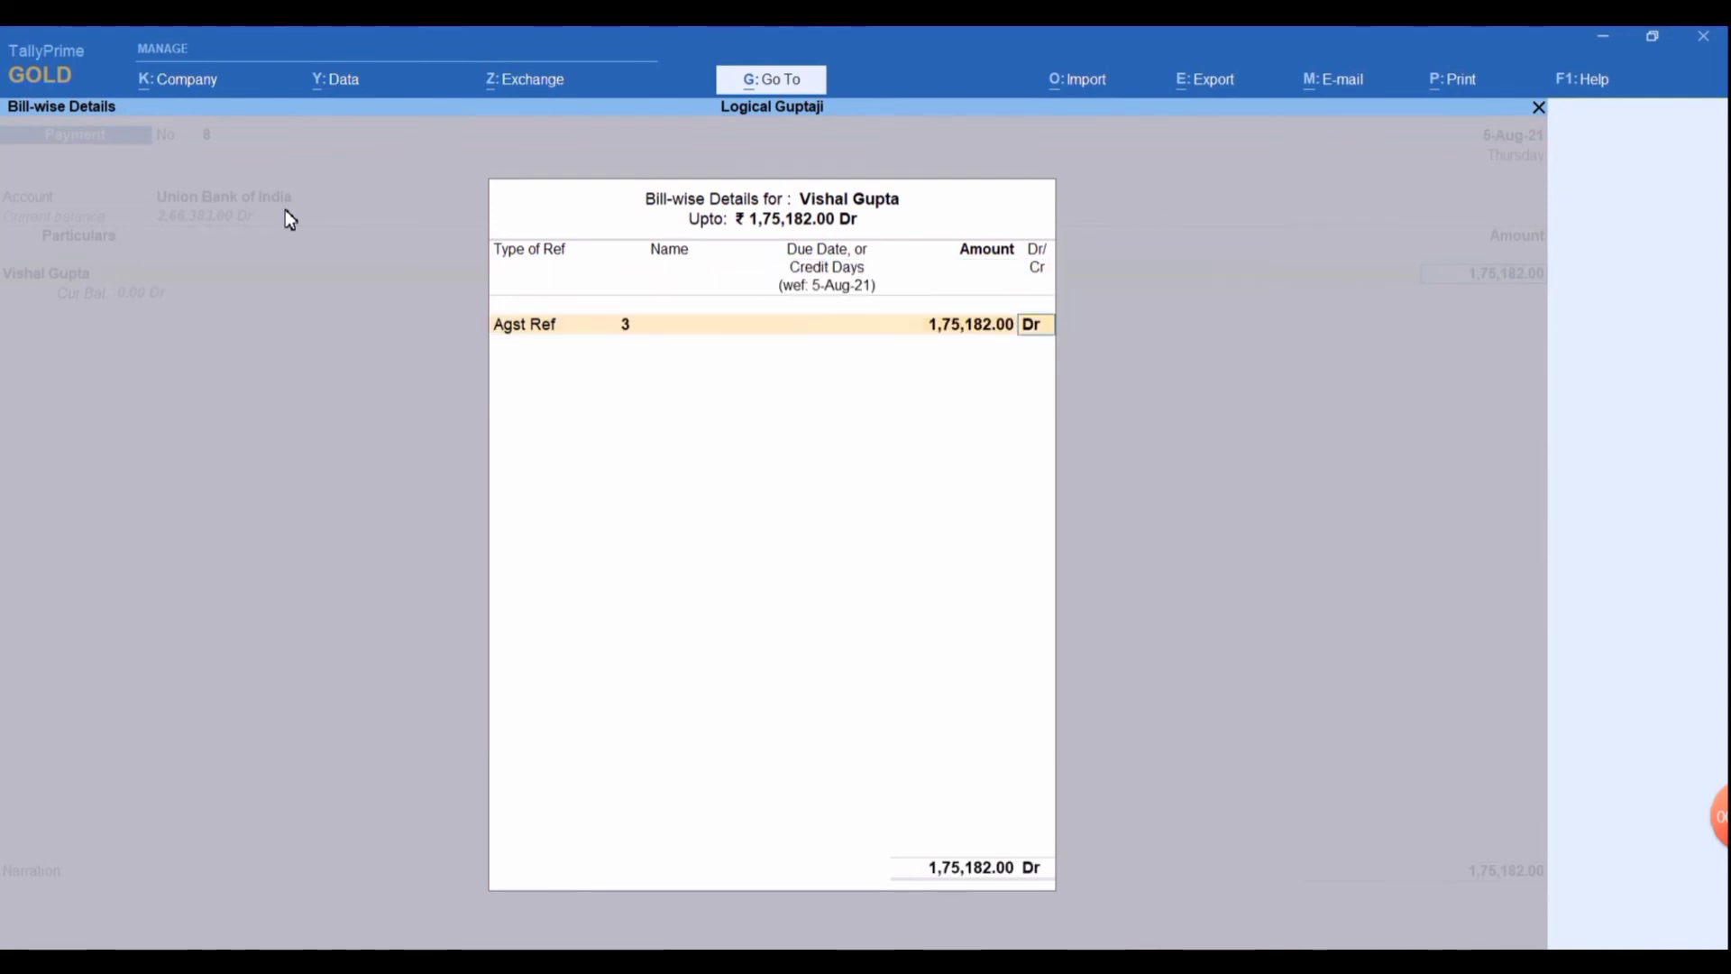
pyautogui.press('Return')
pyautogui.press('Return')
pyautogui.press('Return')
# - Fill the payment's bank allocation as Cheque with instrument number 215144 and instrument date 5-Aug-21
pyautogui.press('Return')
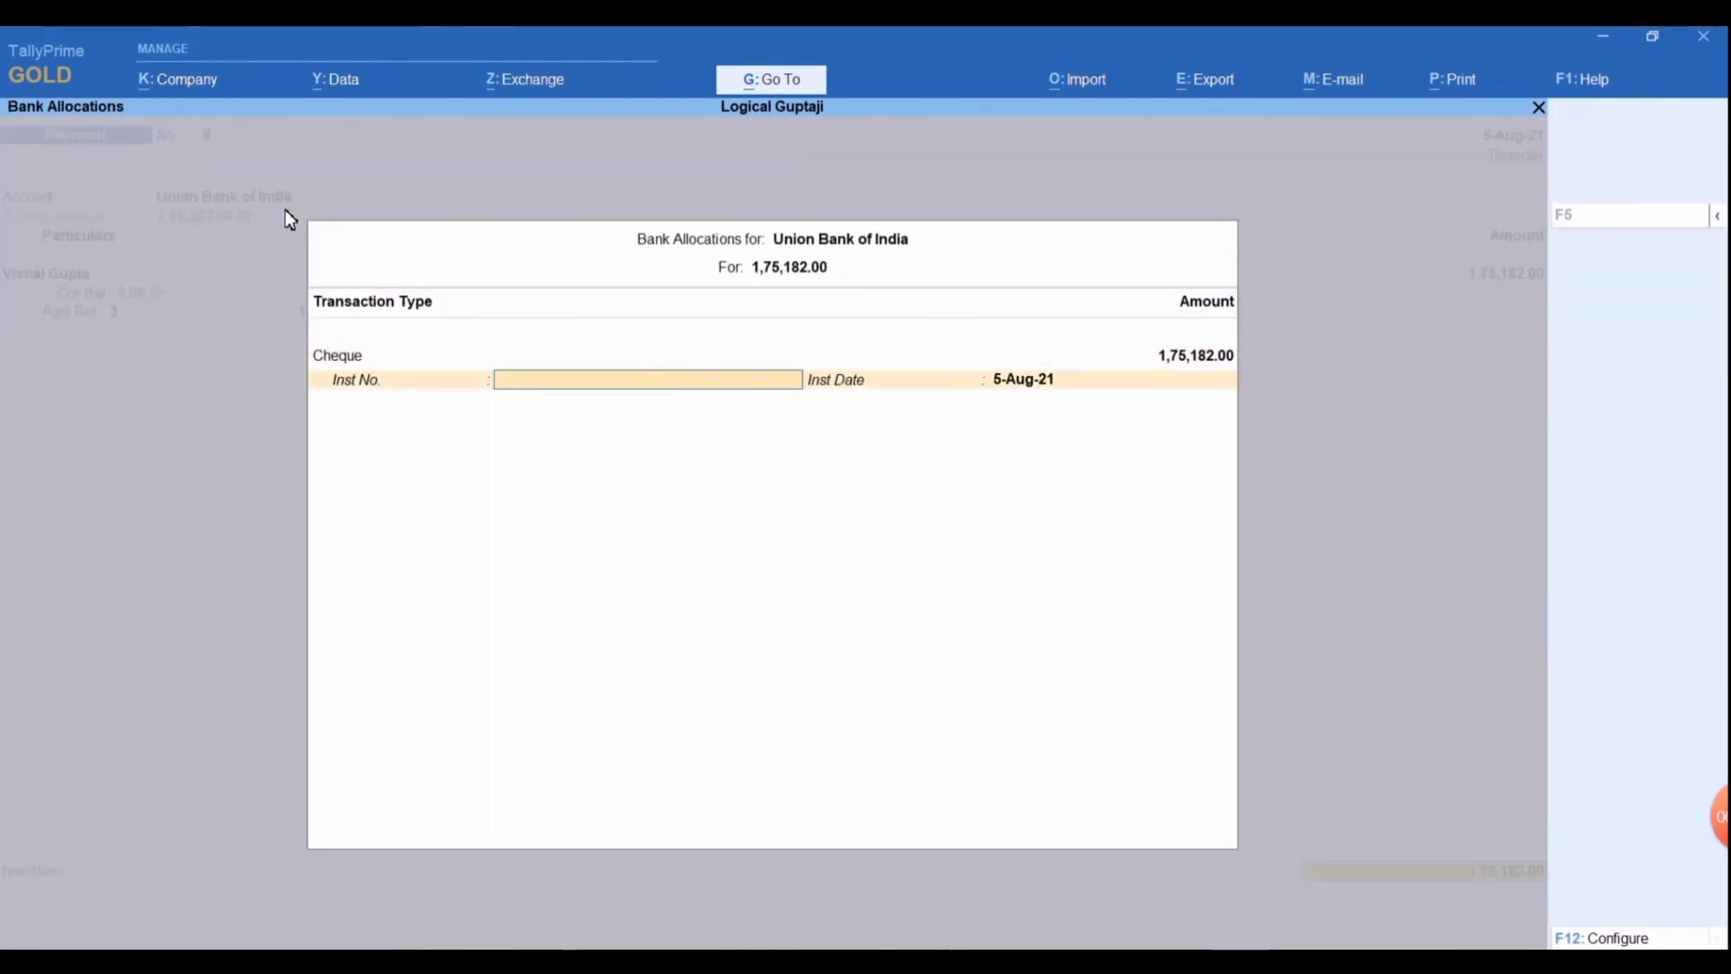
pyautogui.write('144')
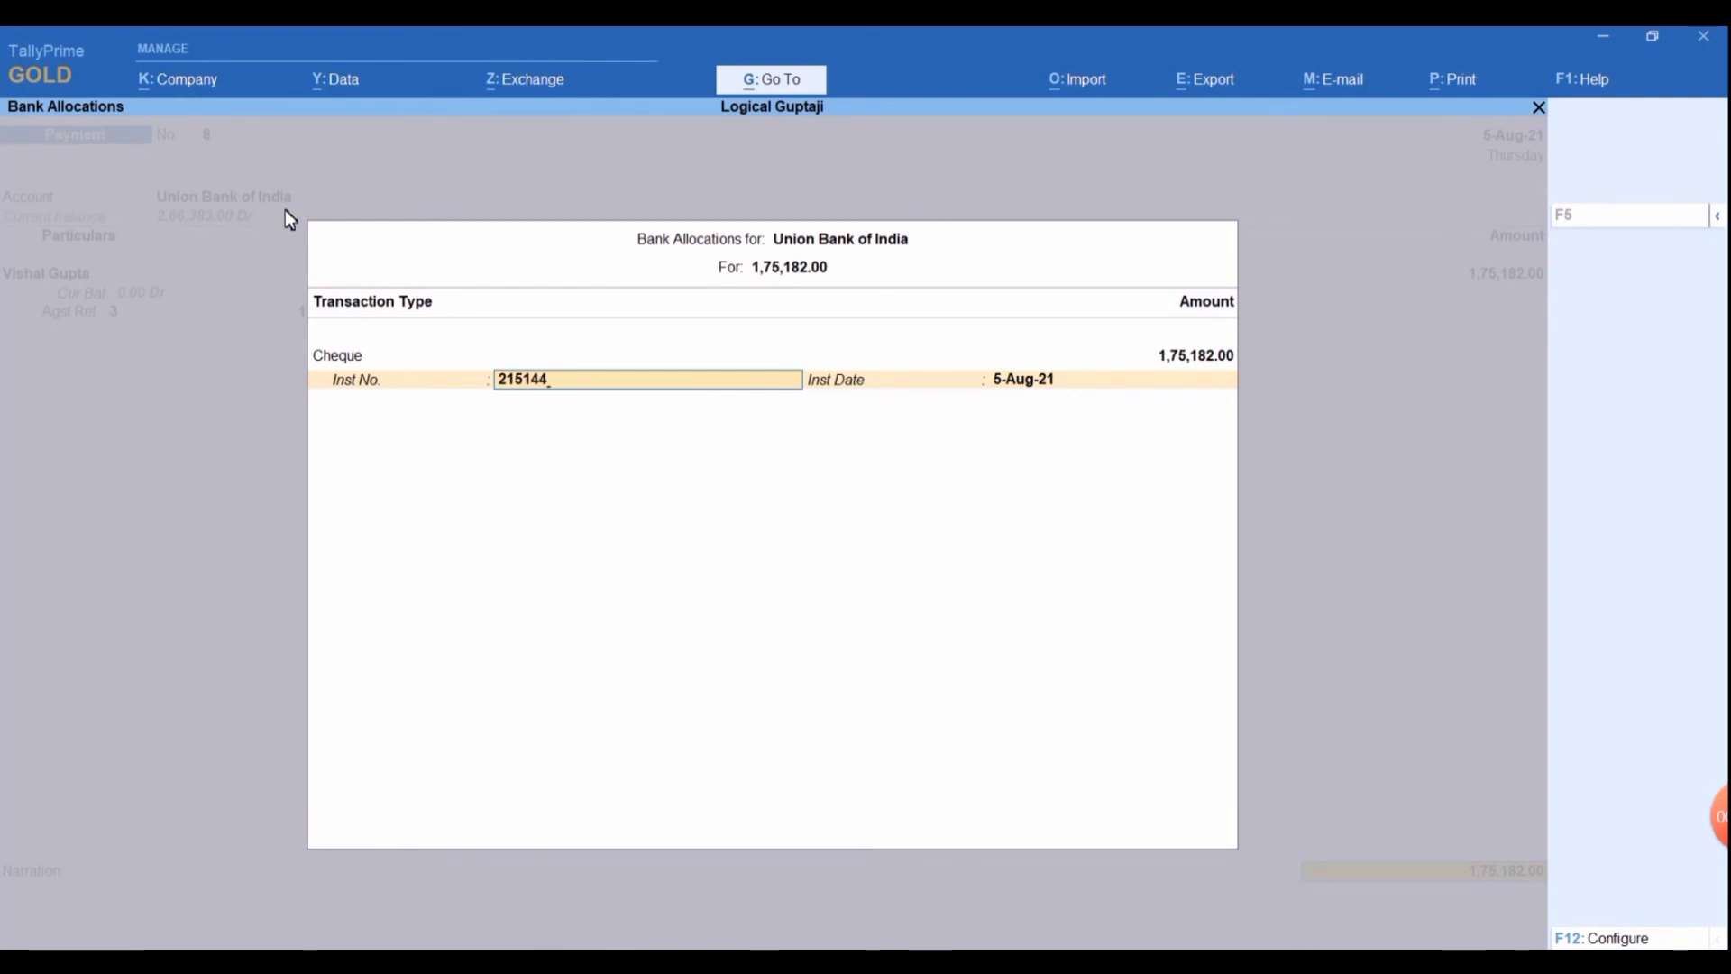
pyautogui.press('Return')
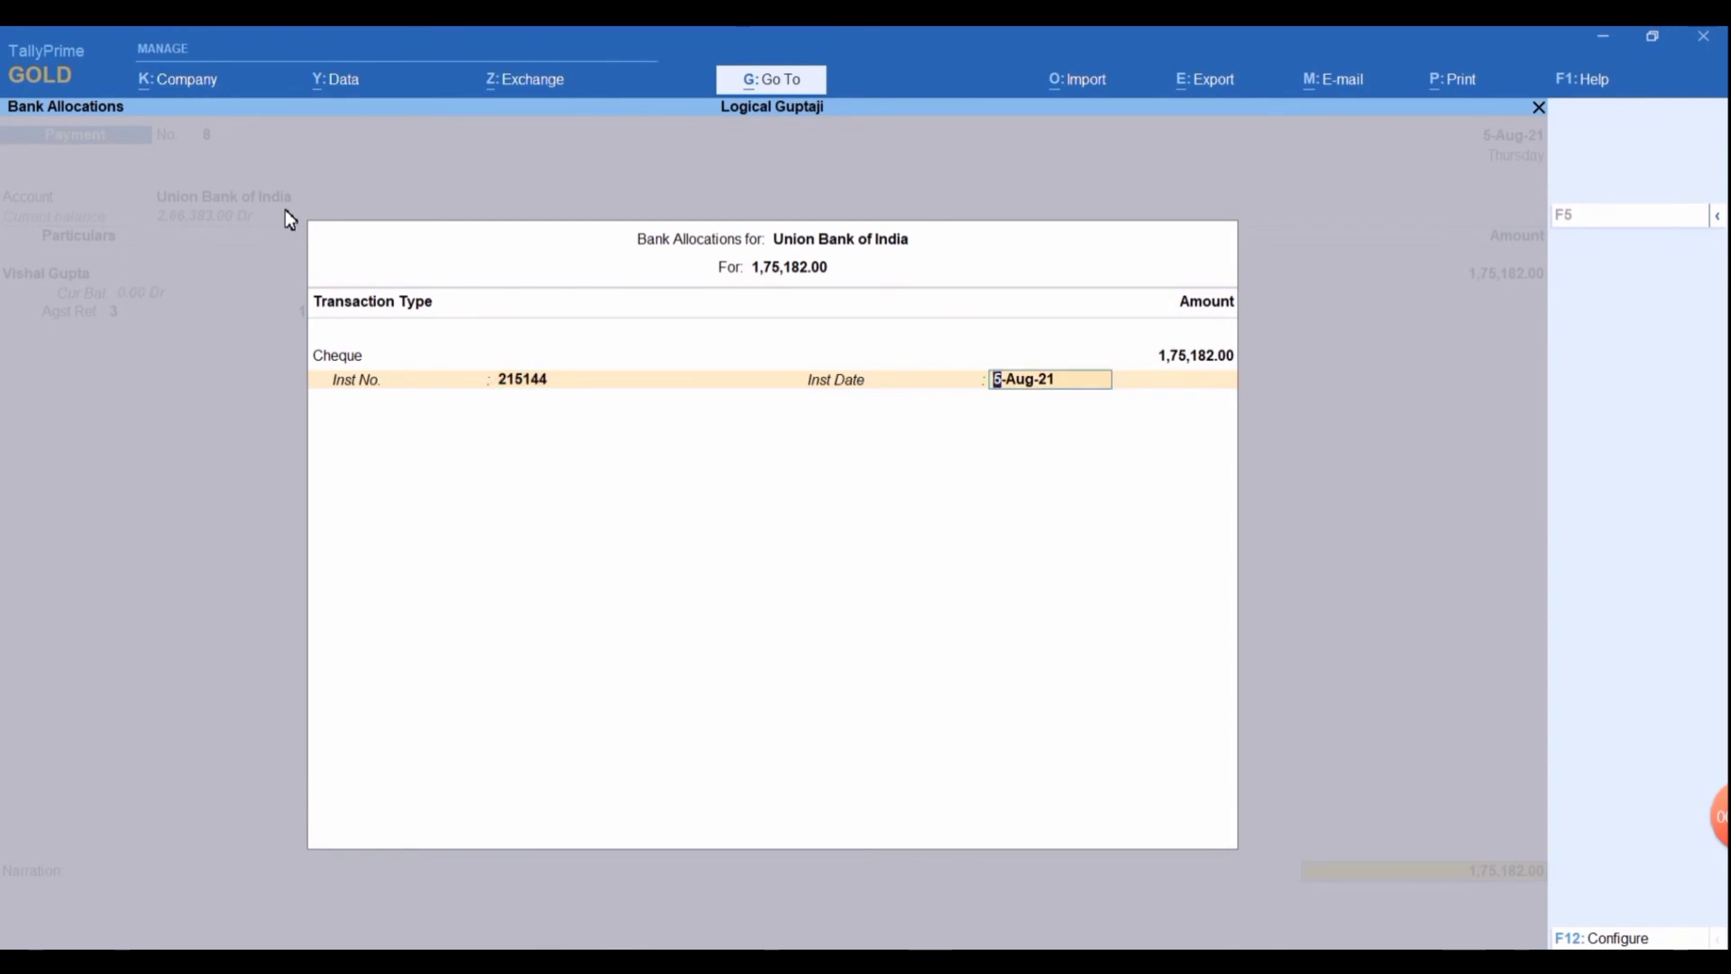
pyautogui.write('5-8')
pyautogui.press('Return')
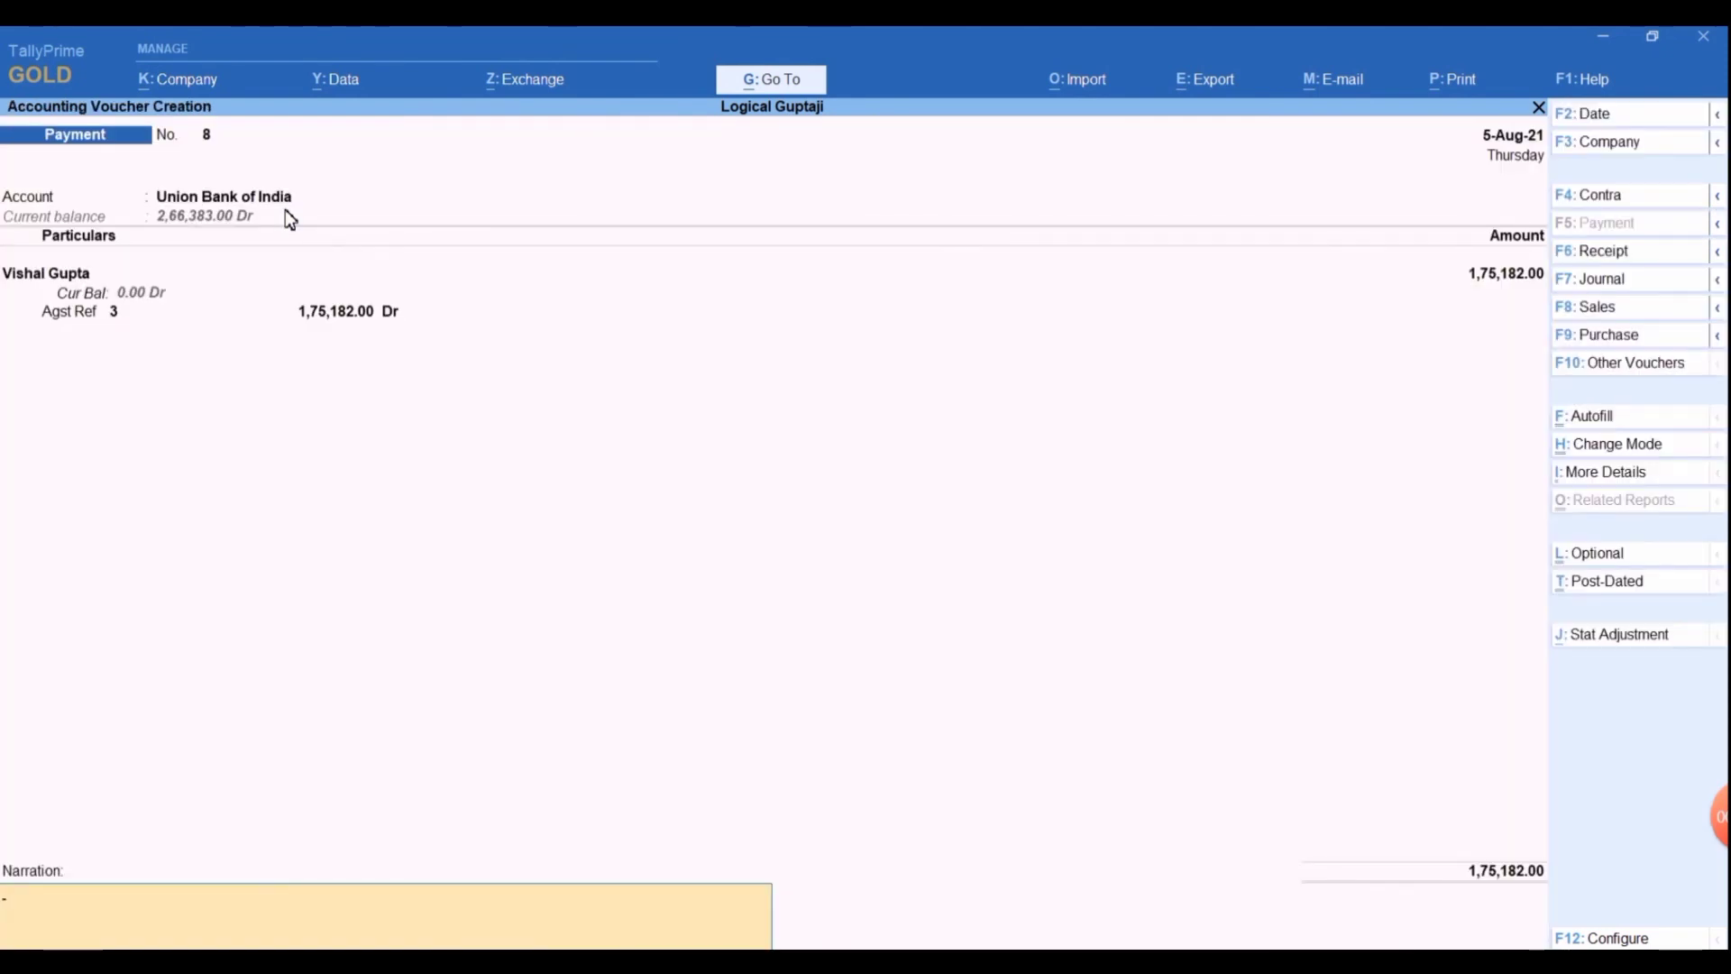
# - Add the narration "being amount paid to party" and save the Payment voucher
pyautogui.write('being amount paid to part')
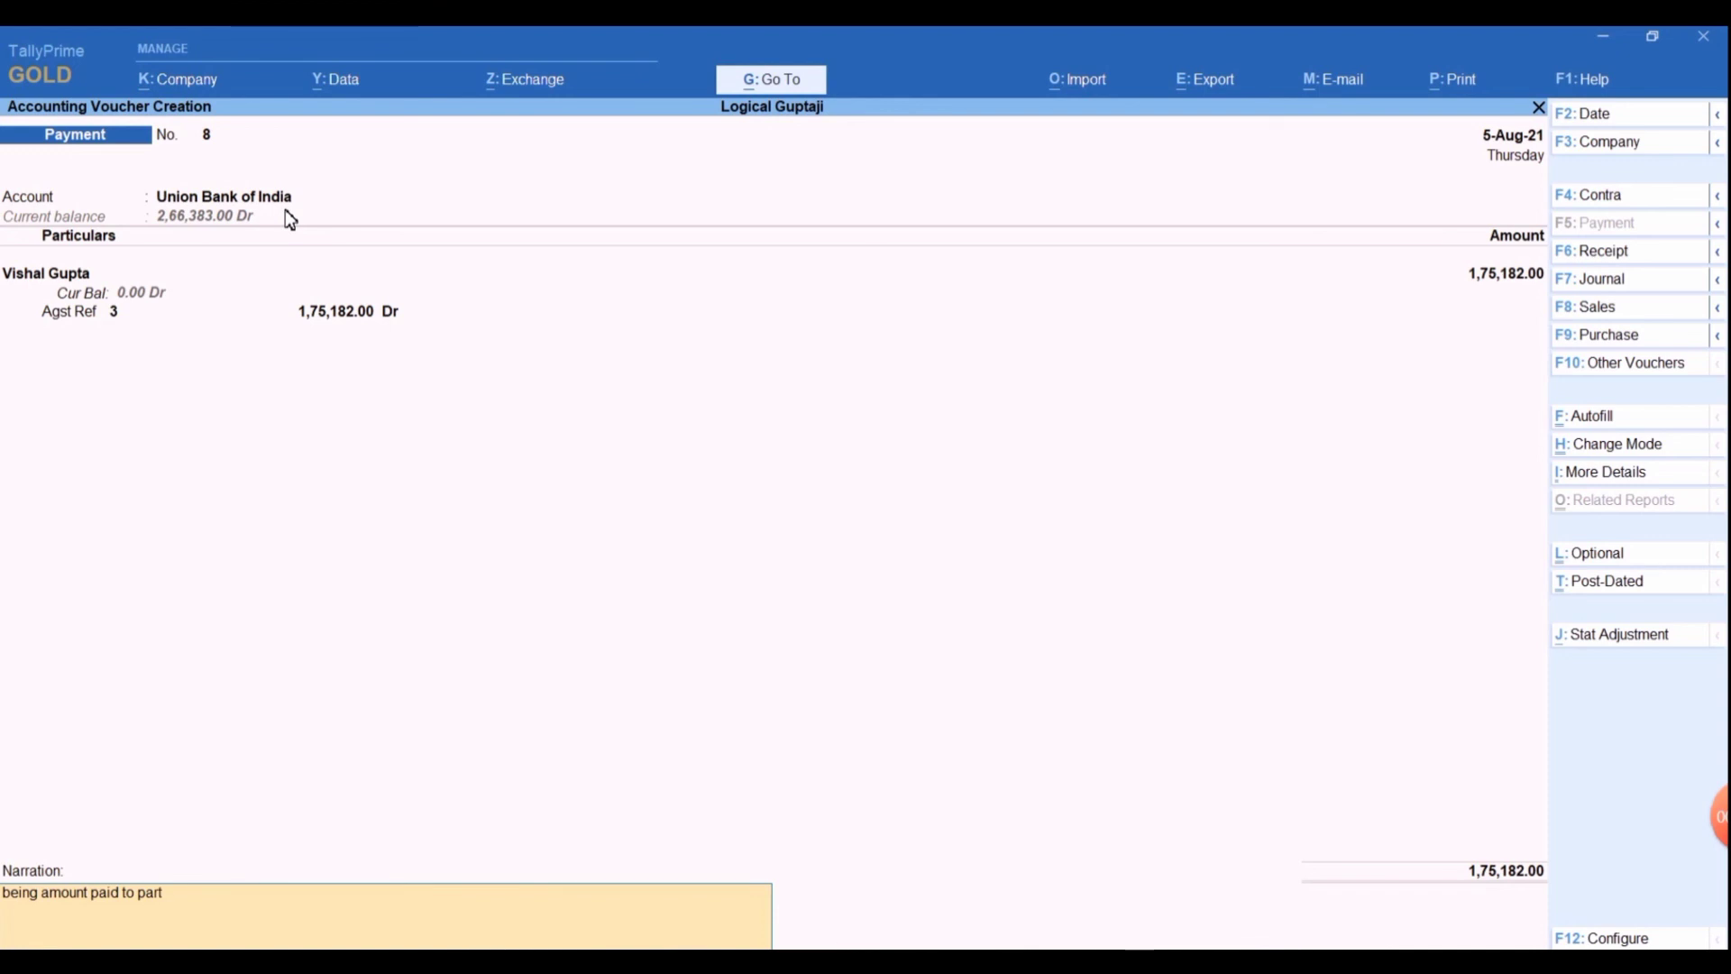
pyautogui.write('y')
pyautogui.press('Return')
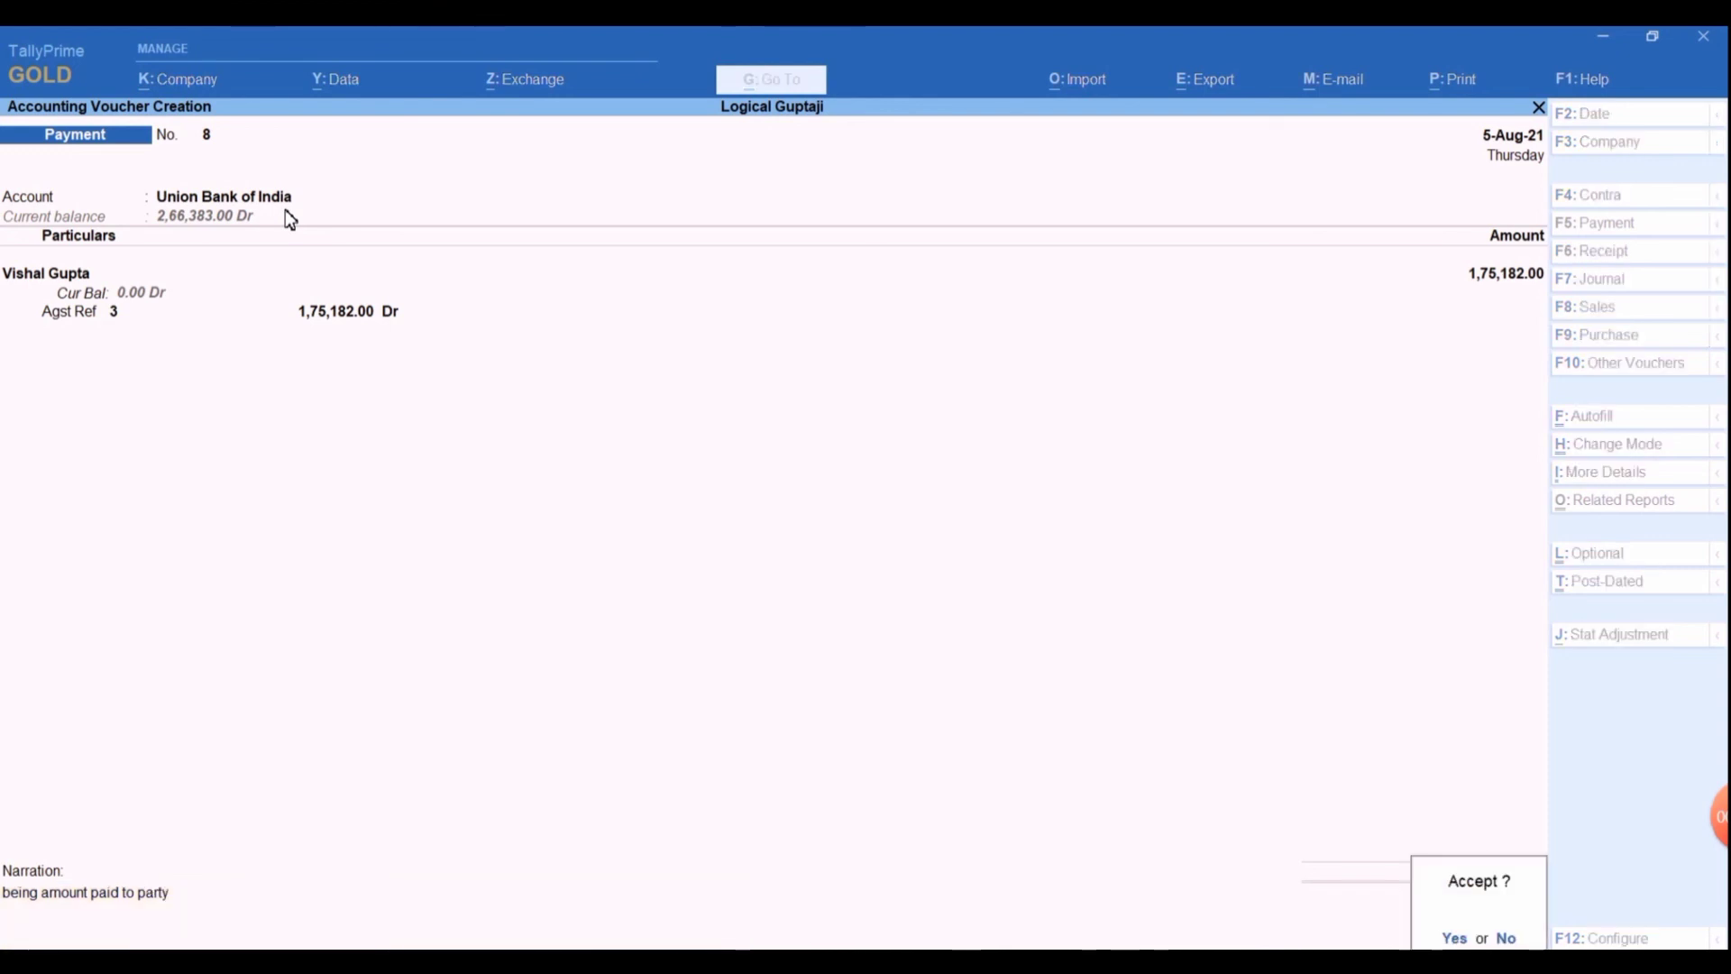
pyautogui.press('Return')
# - Quit voucher creation and return to the Gateway of Tally
pyautogui.press('Escape')
pyautogui.press('Return')
pyautogui.press('Up')
pyautogui.press('Up')
pyautogui.press('Up')
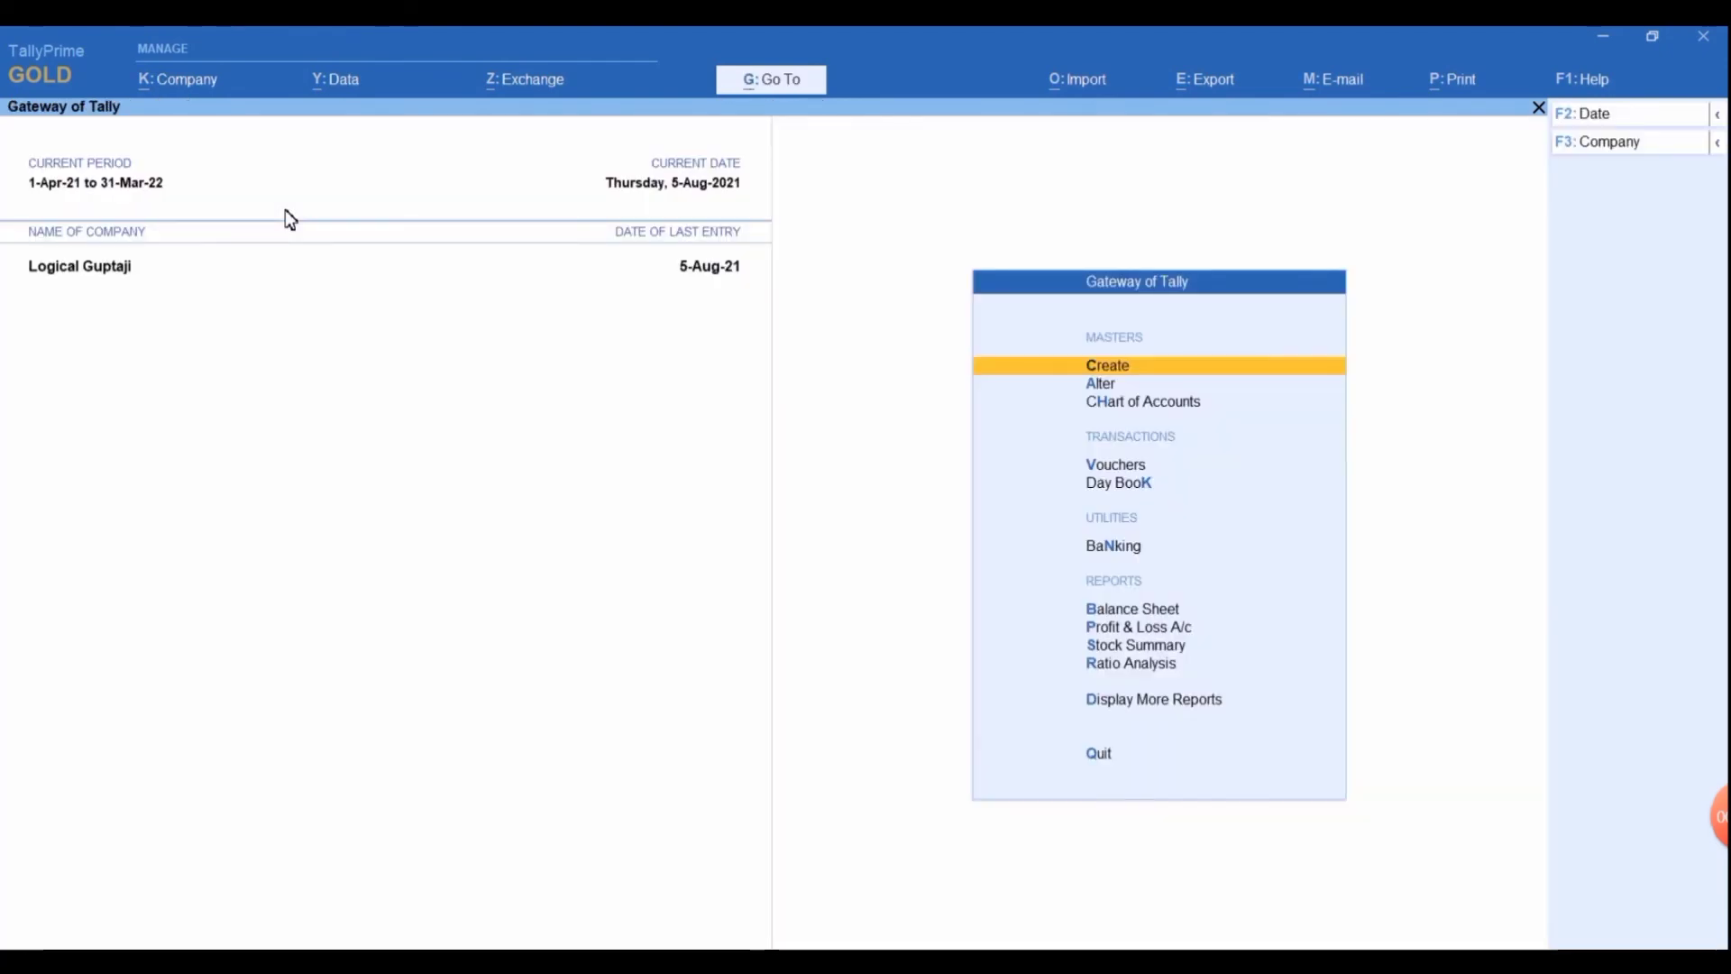